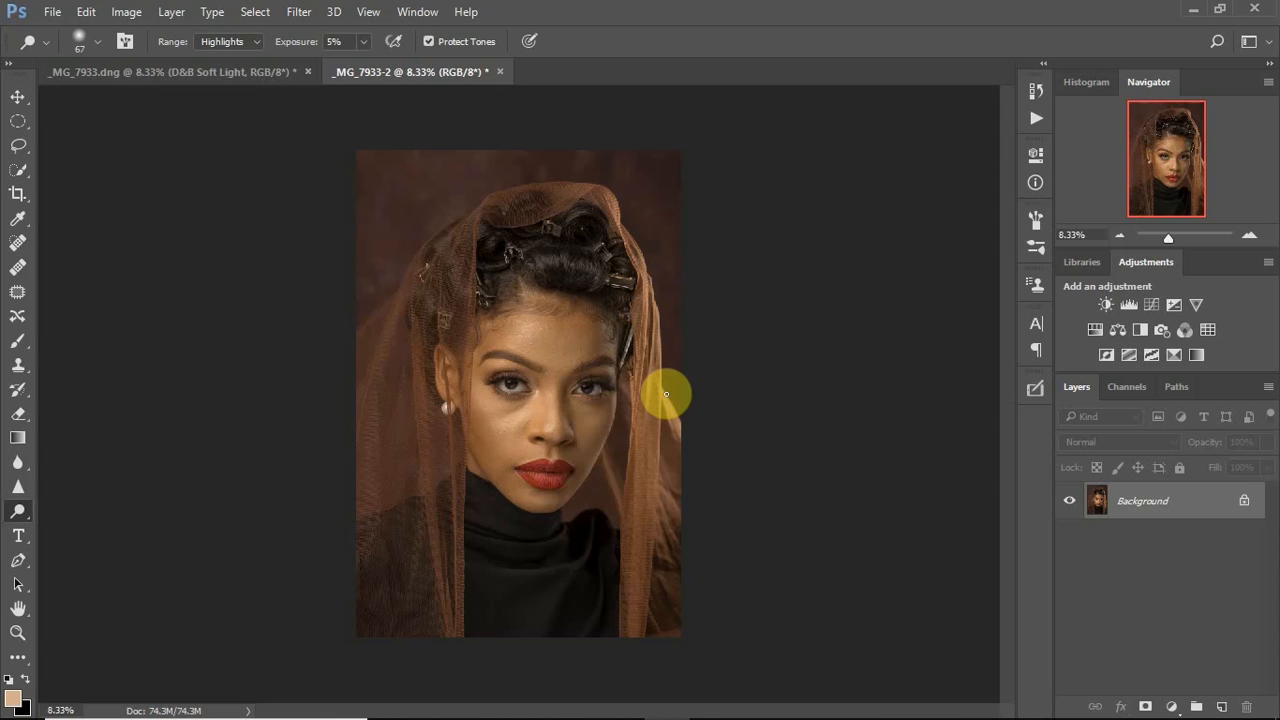
Choose the Spot Healing Brush from the Ultimate Retouch Dodge & Burn set and heal small blemishes on the forehead, cheeks, mouth area and chin.
{"action": "left_click", "coordinate": [1038, 393]}
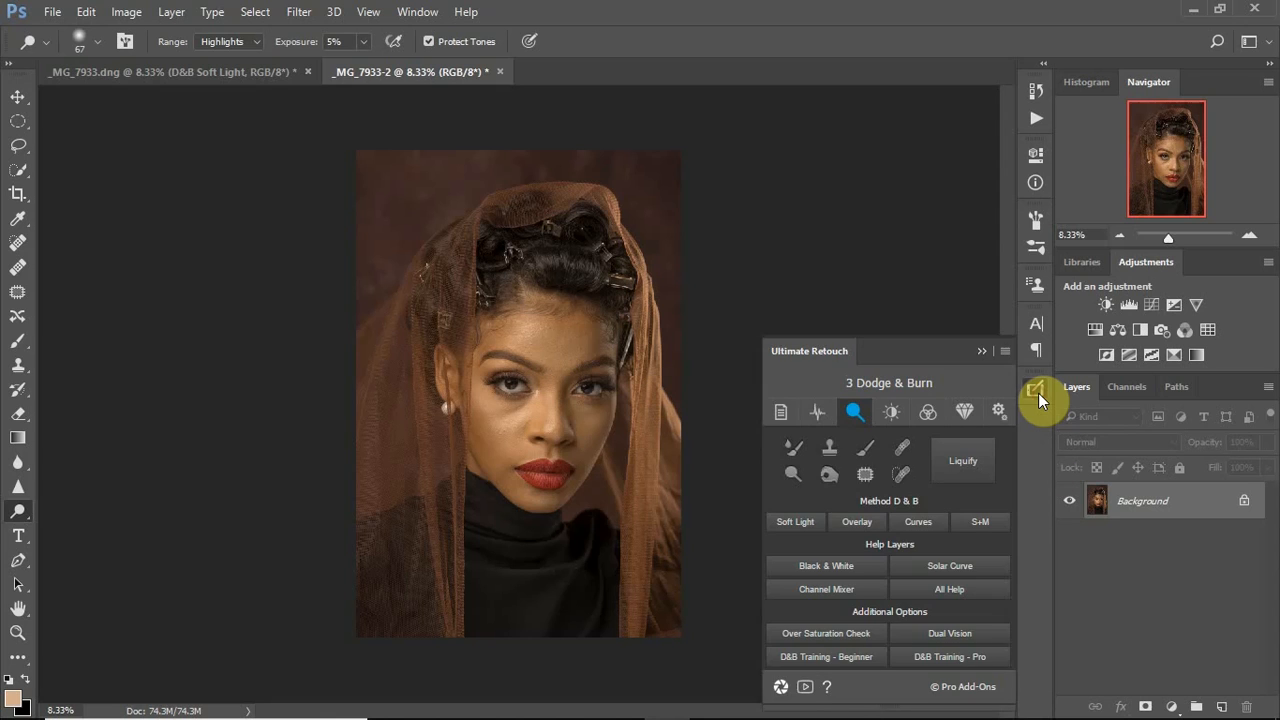
{"action": "left_click", "coordinate": [818, 414]}
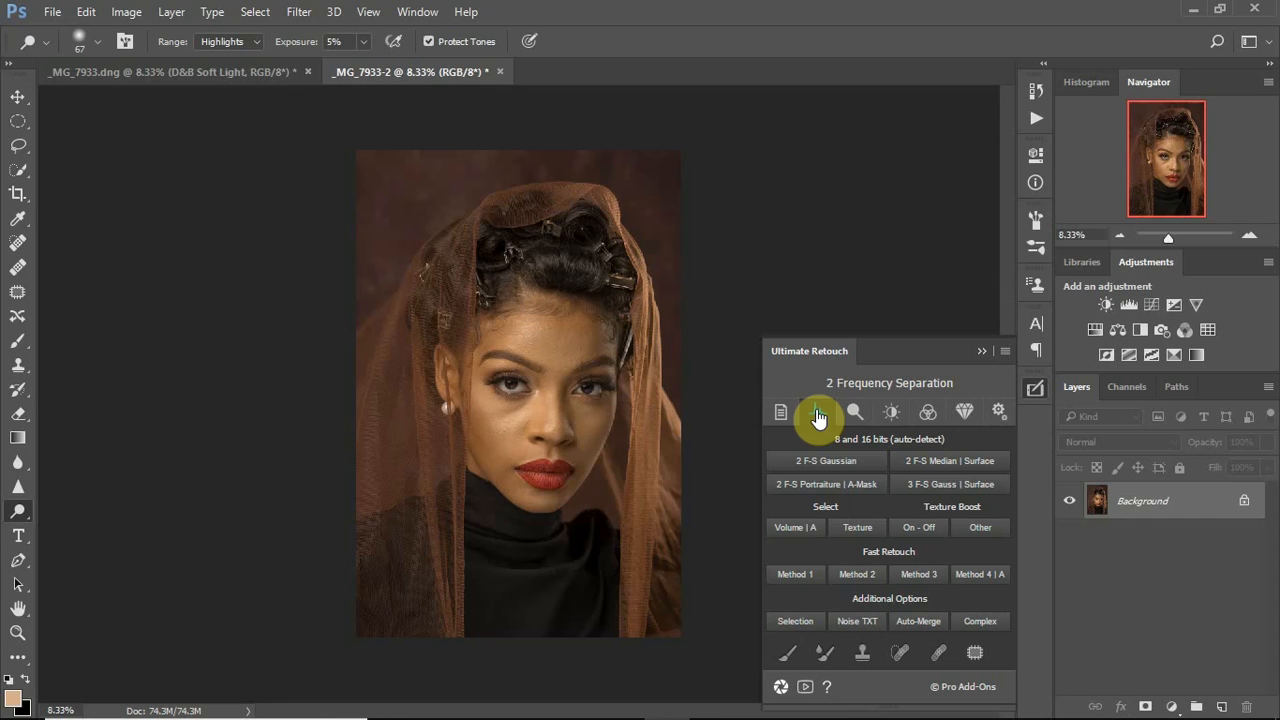
{"action": "left_click", "coordinate": [855, 412]}
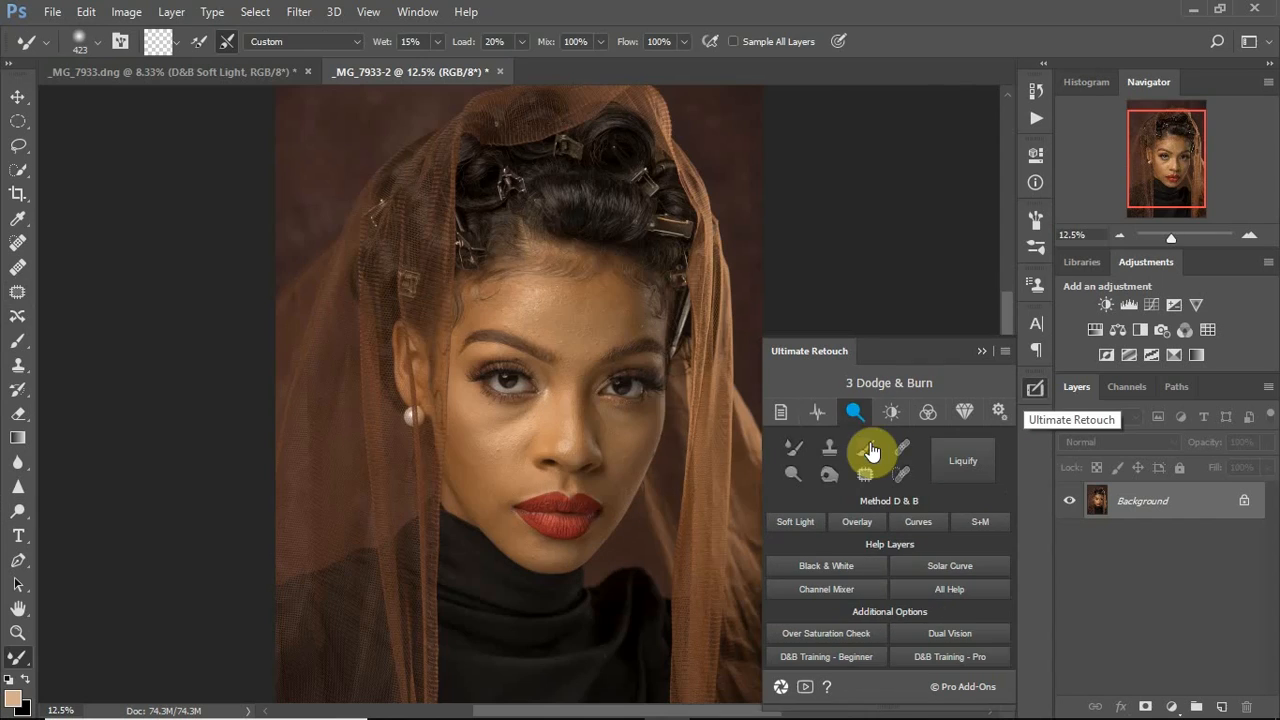
{"action": "left_click", "coordinate": [901, 474]}
{"action": "scroll", "coordinate": [489, 320], "scroll_direction": "up", "scroll_amount": 4}
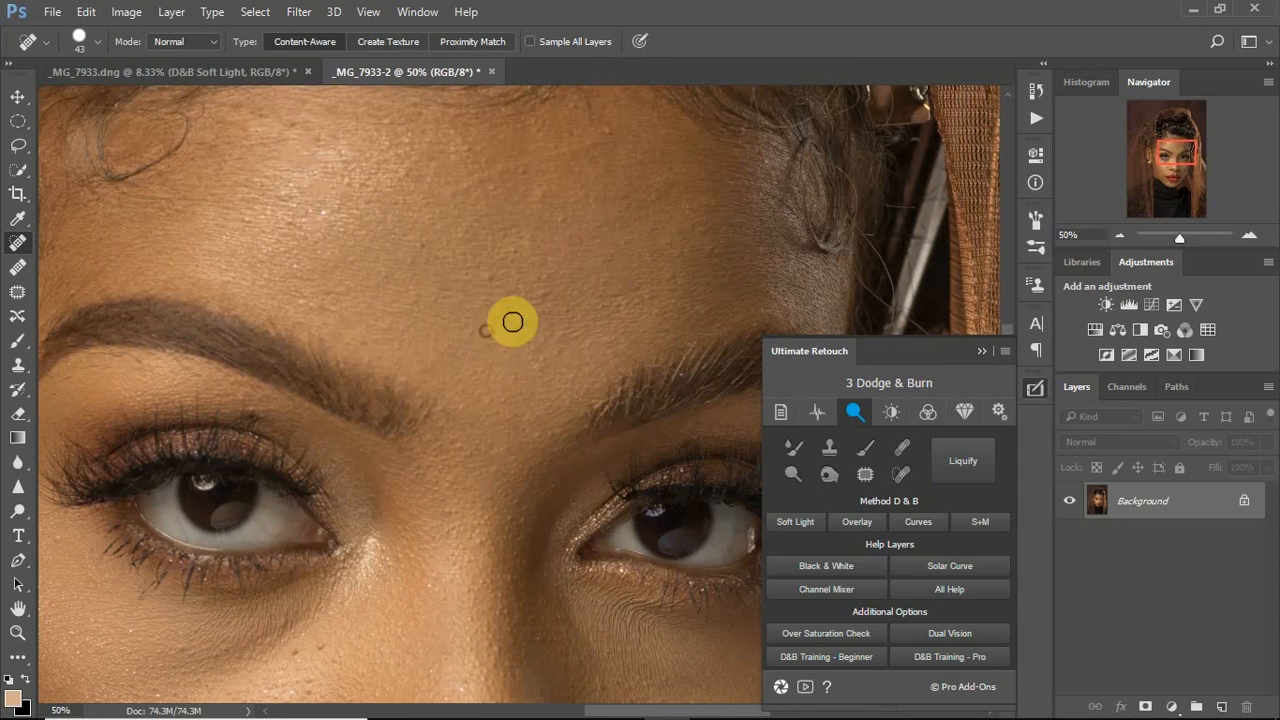
{"action": "left_click_drag", "start_coordinate": [1170, 157], "coordinate": [1158, 171]}
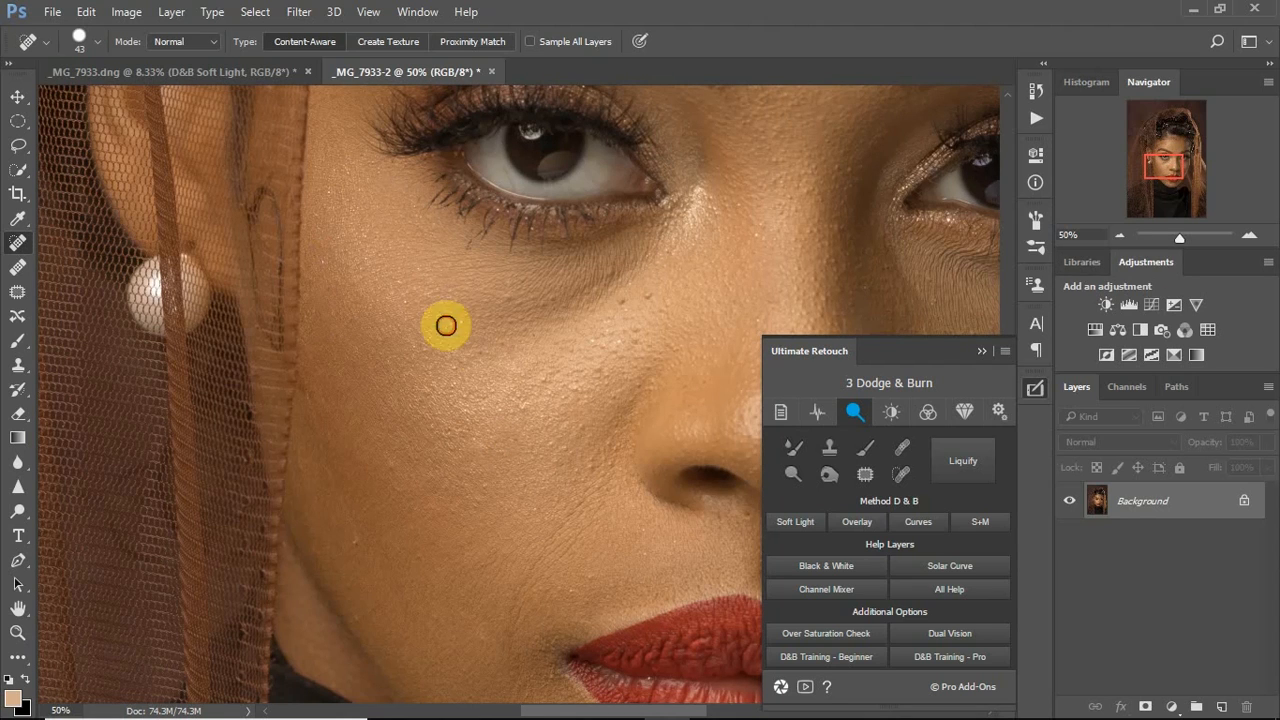
{"action": "left_click_drag", "start_coordinate": [1174, 152], "coordinate": [1190, 156]}
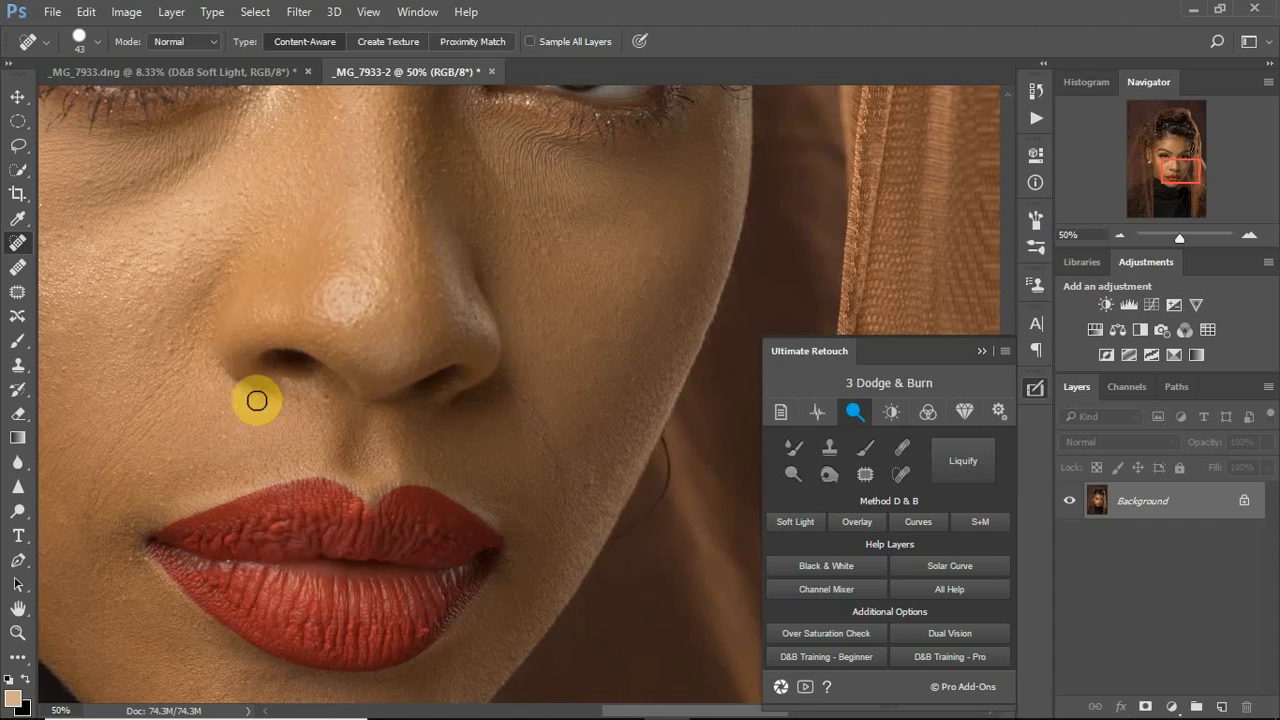
{"action": "left_click", "coordinate": [1168, 177]}
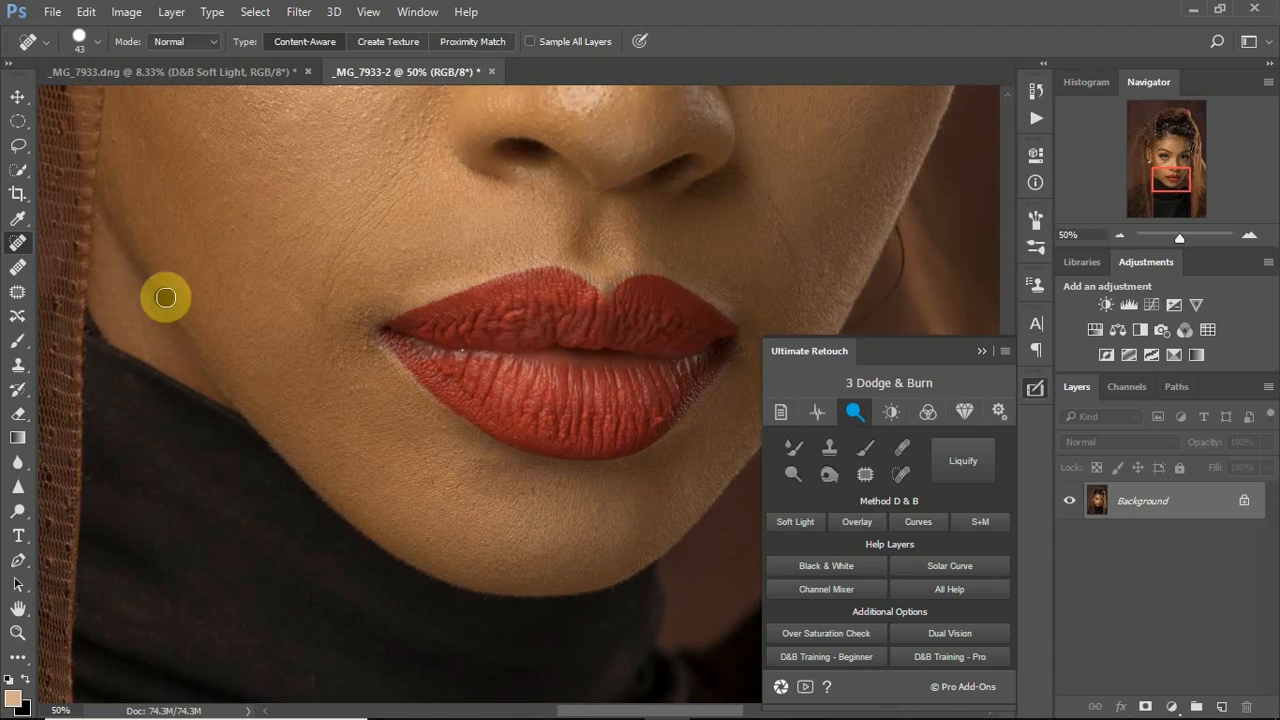
{"action": "left_click_drag", "start_coordinate": [1170, 142], "coordinate": [1175, 140]}
{"action": "key", "text": "ctrl+0"}
{"action": "left_click_drag", "start_coordinate": [1036, 416], "coordinate": [1021, 416]}
{"action": "left_click_drag", "start_coordinate": [1036, 474], "coordinate": [1017, 445]}
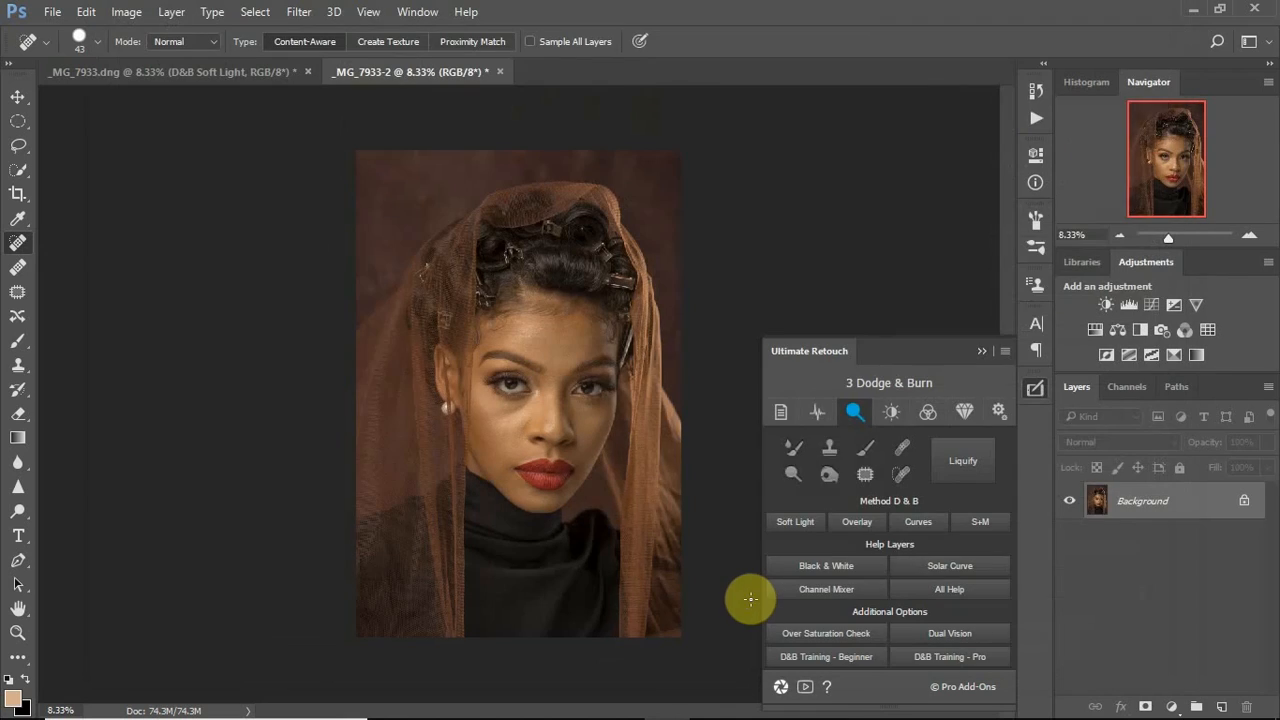
Run the three-level Gaussian frequency separation from Ultimate Retouch, blurring the Low layer with a 4.9-pixel radius and accepting the following blur.
{"action": "left_click", "coordinate": [834, 409]}
{"action": "left_click", "coordinate": [826, 460]}
{"action": "left_click_drag", "start_coordinate": [782, 397], "coordinate": [799, 394]}
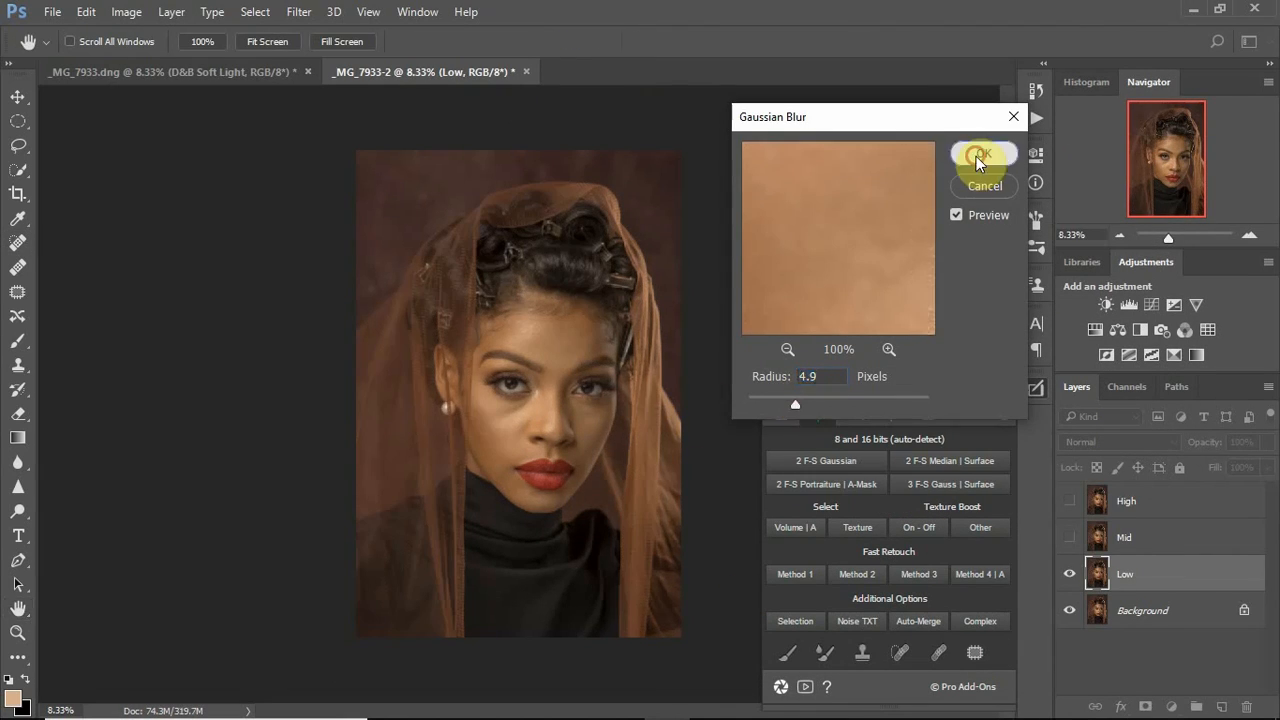
{"action": "left_click", "coordinate": [984, 153]}
{"action": "left_click", "coordinate": [920, 174]}
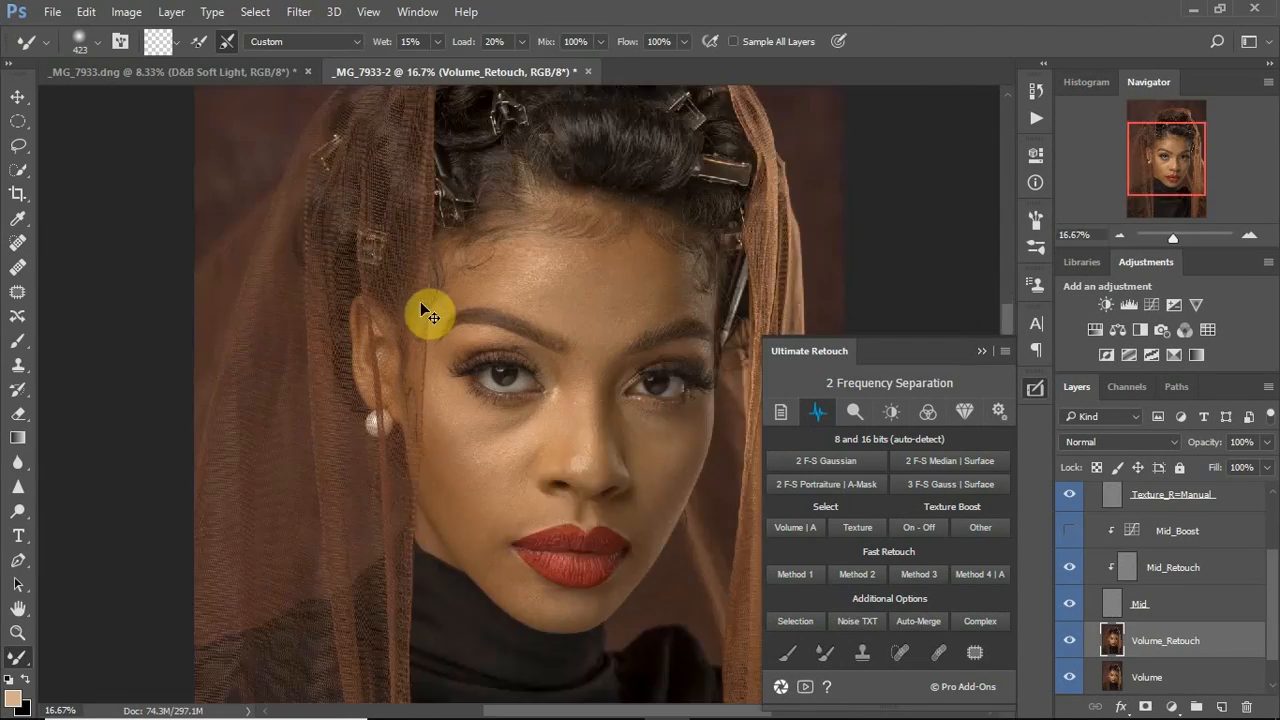
Smooth the skin tones of the forehead, nose and under-eye area on the Volume_Retouch layer with the Mixer Brush.
{"action": "scroll", "coordinate": [429, 309], "scroll_direction": "up", "scroll_amount": 1}
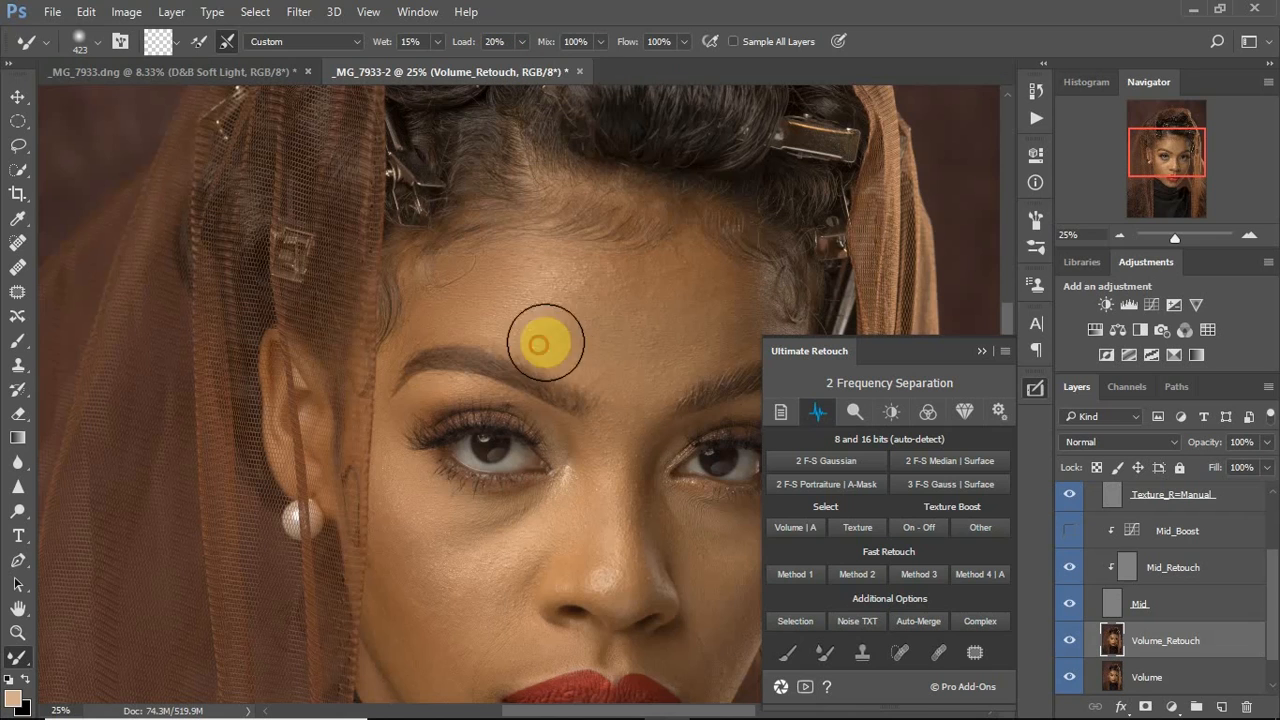
{"action": "left_click", "coordinate": [981, 351]}
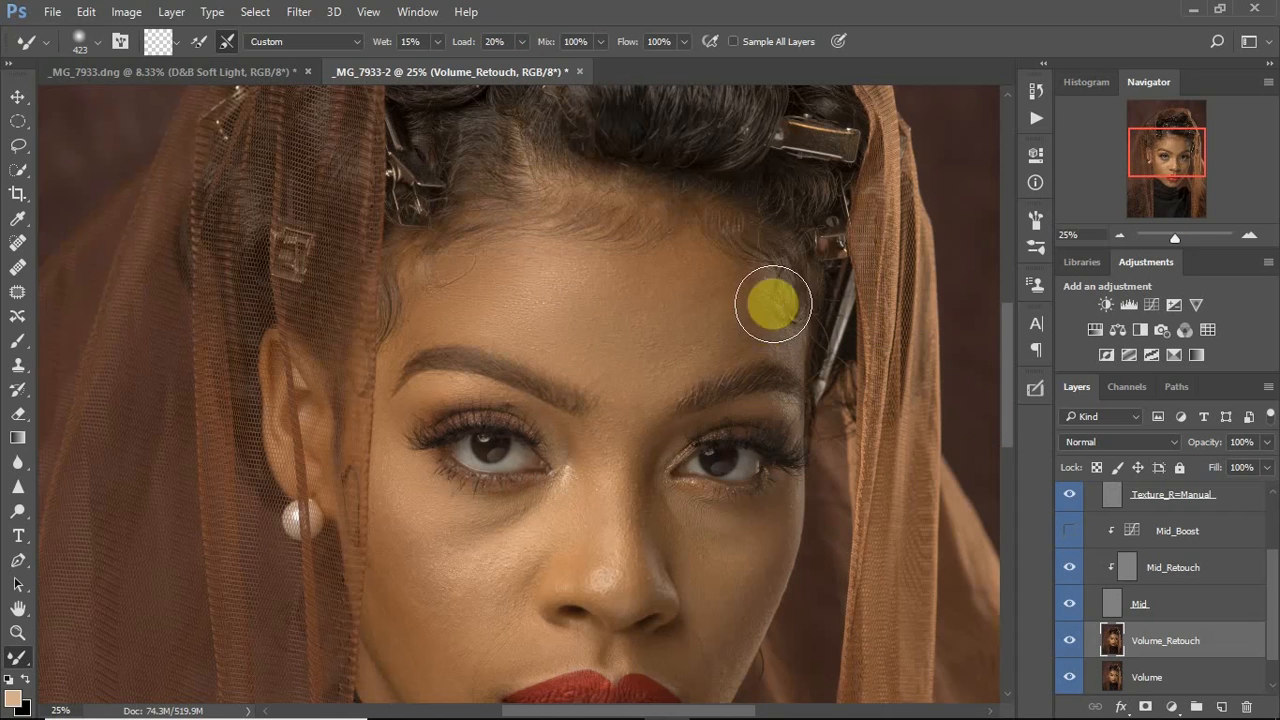
{"action": "left_click_drag", "start_coordinate": [610, 455], "coordinate": [600, 457]}
{"action": "mouse_move", "coordinate": [612, 424]}
{"action": "left_mouse_down"}
{"action": "mouse_move", "coordinate": [634, 452]}
{"action": "mouse_move", "coordinate": [573, 558]}
{"action": "left_mouse_up"}
{"action": "mouse_move", "coordinate": [497, 565]}
{"action": "left_mouse_down"}
{"action": "mouse_move", "coordinate": [511, 561]}
{"action": "mouse_move", "coordinate": [534, 496]}
{"action": "left_mouse_up"}
{"action": "mouse_move", "coordinate": [471, 534]}
{"action": "left_mouse_down"}
{"action": "mouse_move", "coordinate": [429, 532]}
{"action": "mouse_move", "coordinate": [461, 590]}
{"action": "left_mouse_up"}
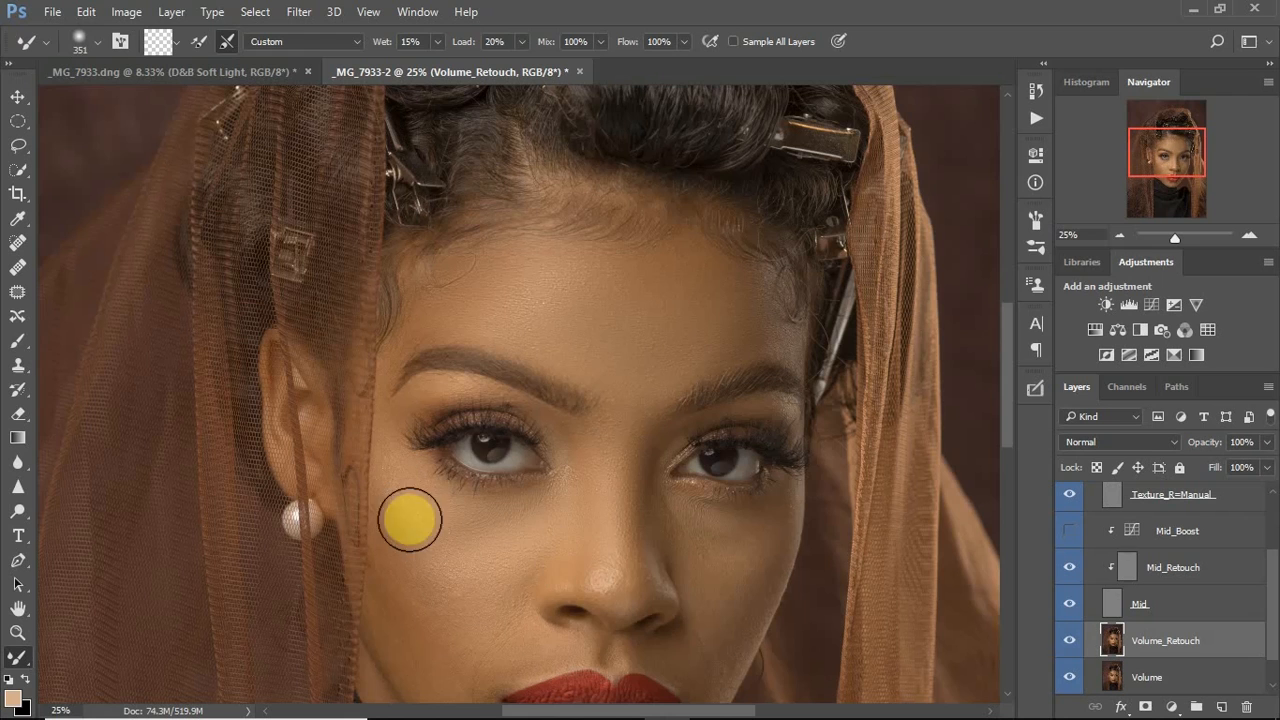
Blend the remaining uneven tones on the cheeks and around the eyes with a smaller Mixer Brush.
{"action": "scroll", "coordinate": [440, 500], "scroll_direction": "down", "scroll_amount": 3}
{"action": "mouse_move", "coordinate": [494, 538]}
{"action": "left_mouse_down"}
{"action": "mouse_move", "coordinate": [463, 500]}
{"action": "mouse_move", "coordinate": [492, 482]}
{"action": "left_mouse_up"}
{"action": "mouse_move", "coordinate": [769, 304]}
{"action": "left_mouse_down"}
{"action": "mouse_move", "coordinate": [663, 320]}
{"action": "mouse_move", "coordinate": [734, 394]}
{"action": "left_mouse_up"}
{"action": "left_click_drag", "start_coordinate": [480, 325], "coordinate": [546, 295]}
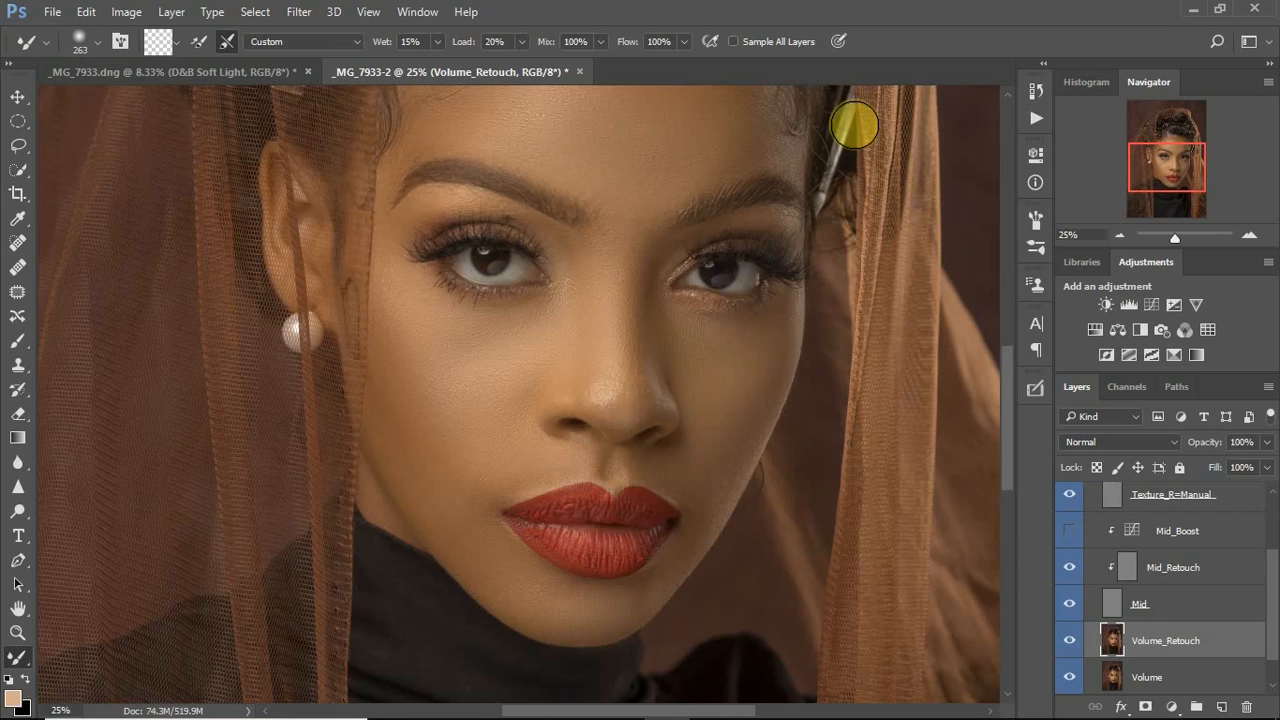
{"action": "key", "text": "ctrl+minus"}
{"action": "key", "text": "ctrl+minus"}
{"action": "key", "text": "ctrl+minus"}
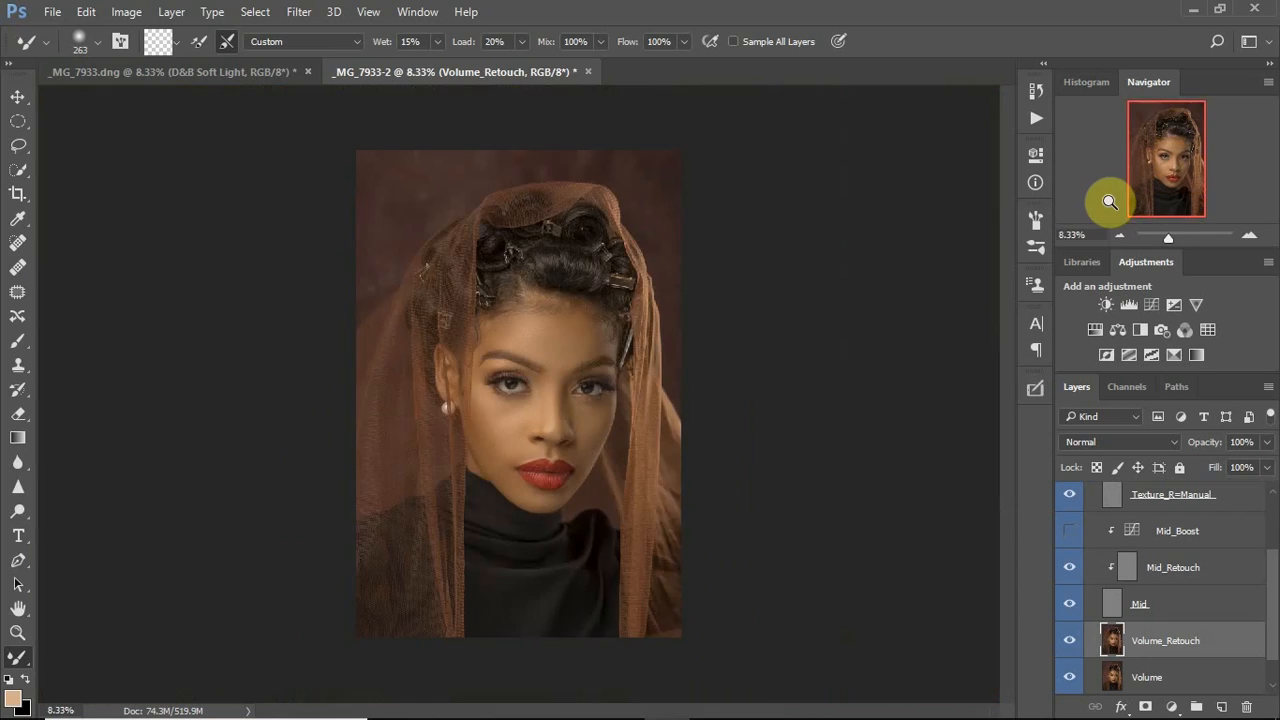
{"action": "left_click", "coordinate": [1035, 395]}
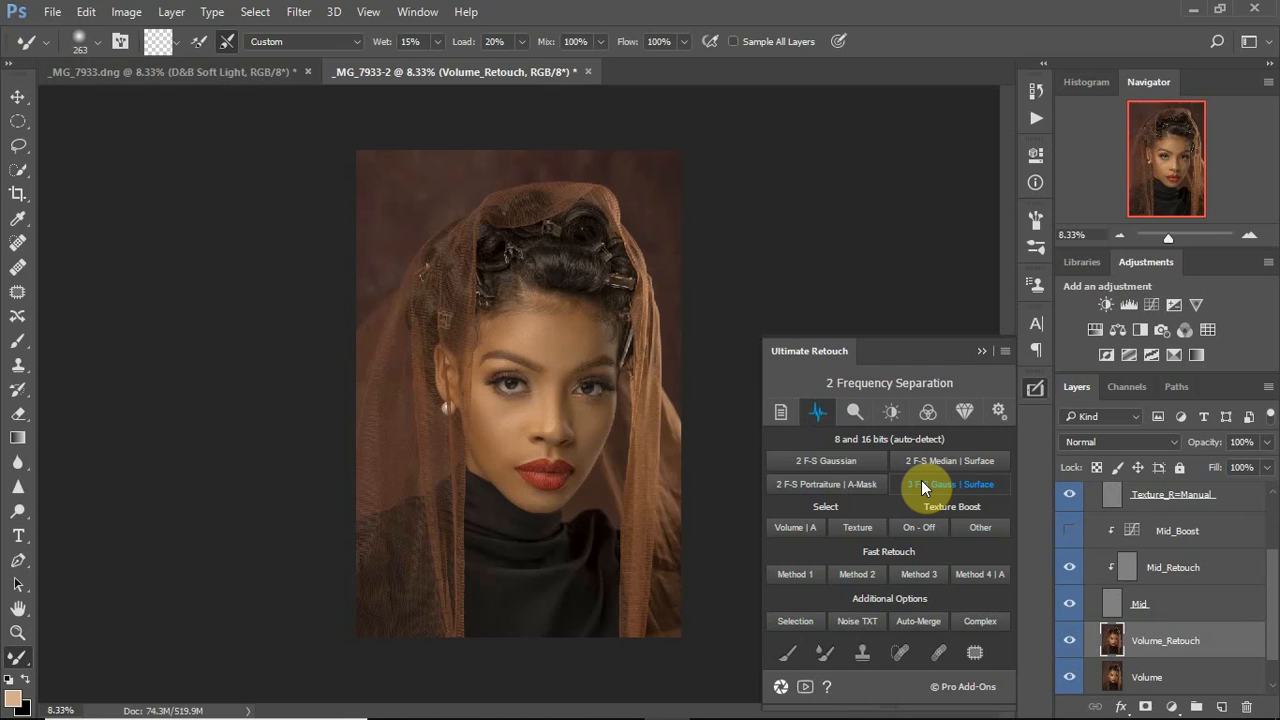
{"action": "left_click", "coordinate": [982, 350]}
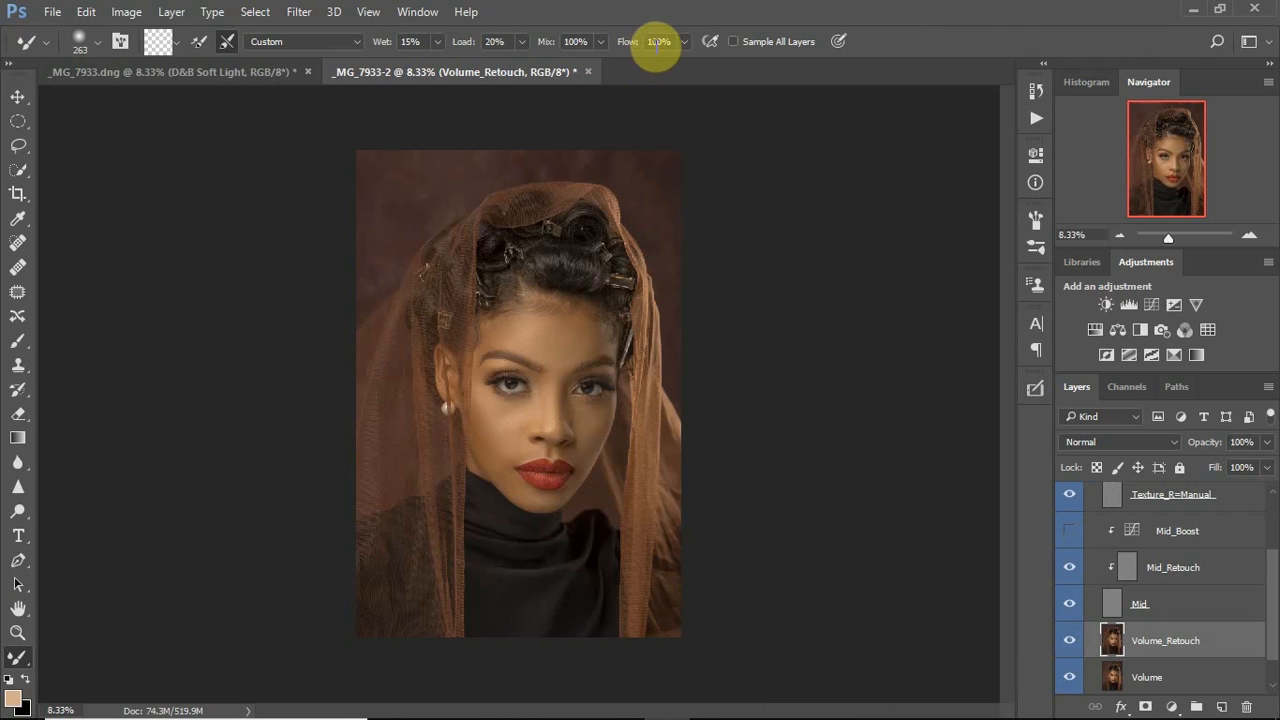
{"action": "left_click", "coordinate": [535, 335]}
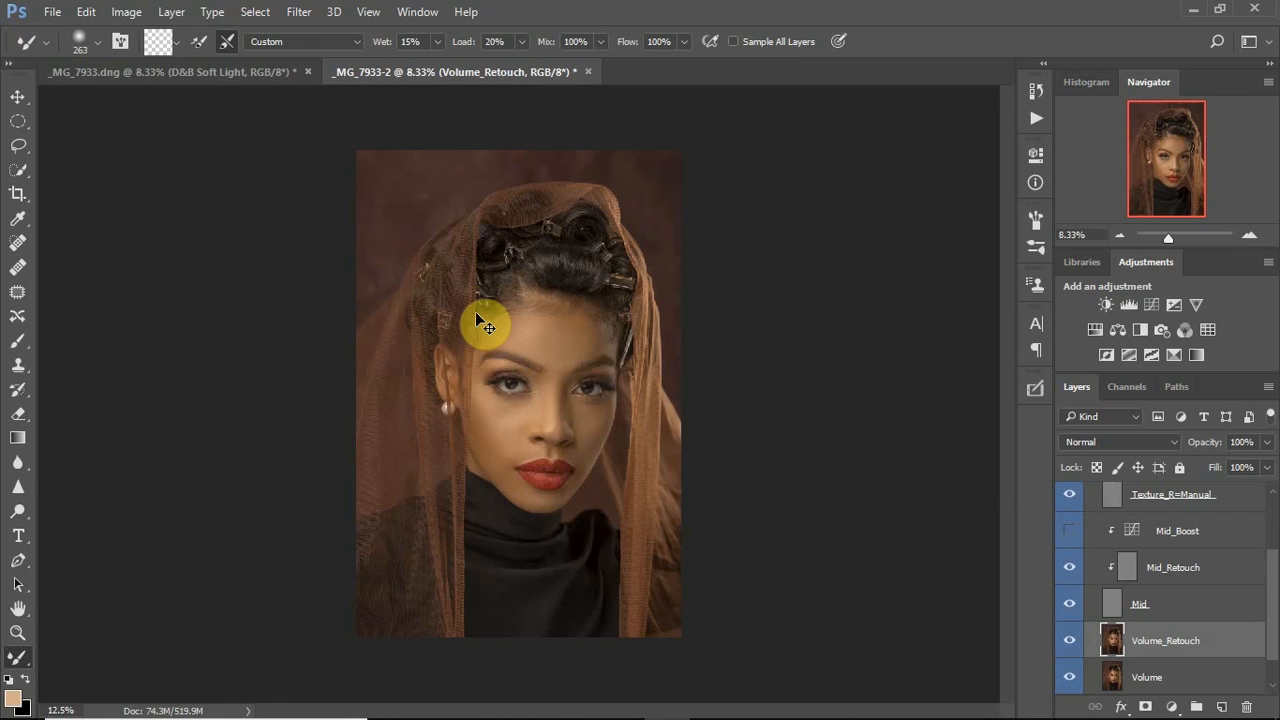
Add a new empty layer directly above the Volume_Retouch layer.
{"action": "key", "text": "ctrl+plus"}
{"action": "key", "text": "ctrl+plus"}
{"action": "key", "text": "ctrl+plus"}
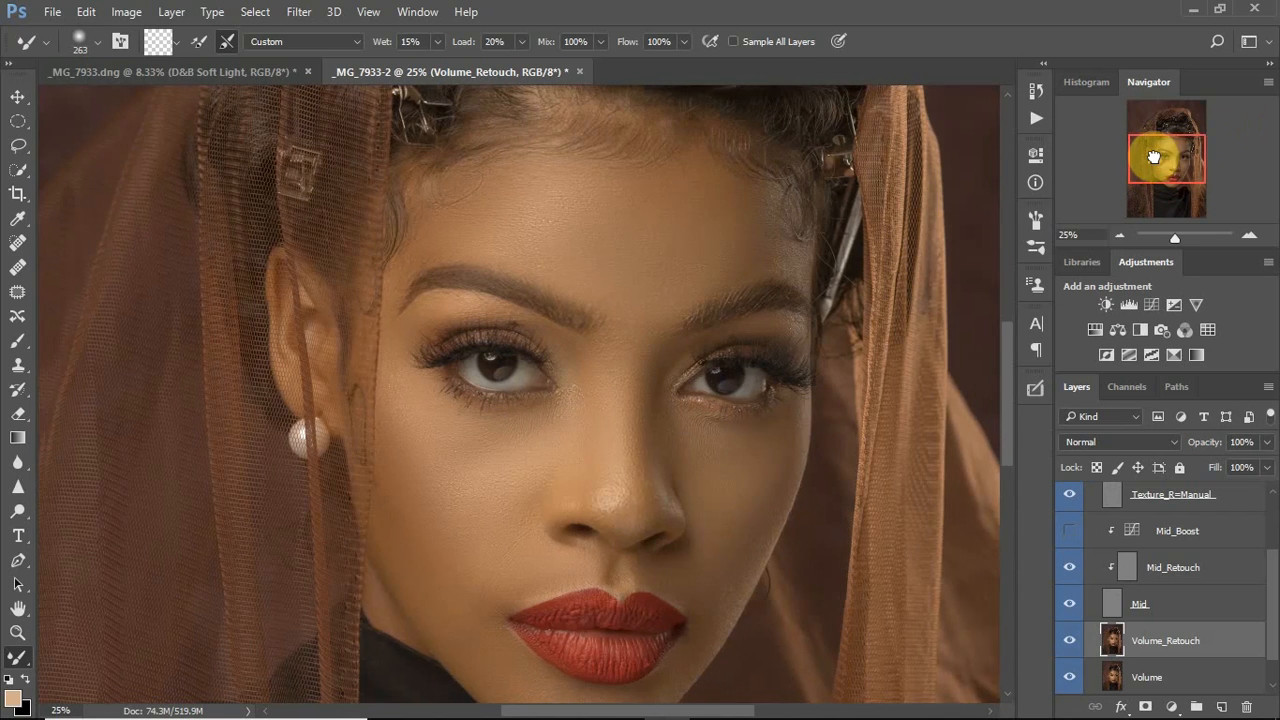
{"action": "left_click_drag", "start_coordinate": [1157, 157], "coordinate": [1151, 153]}
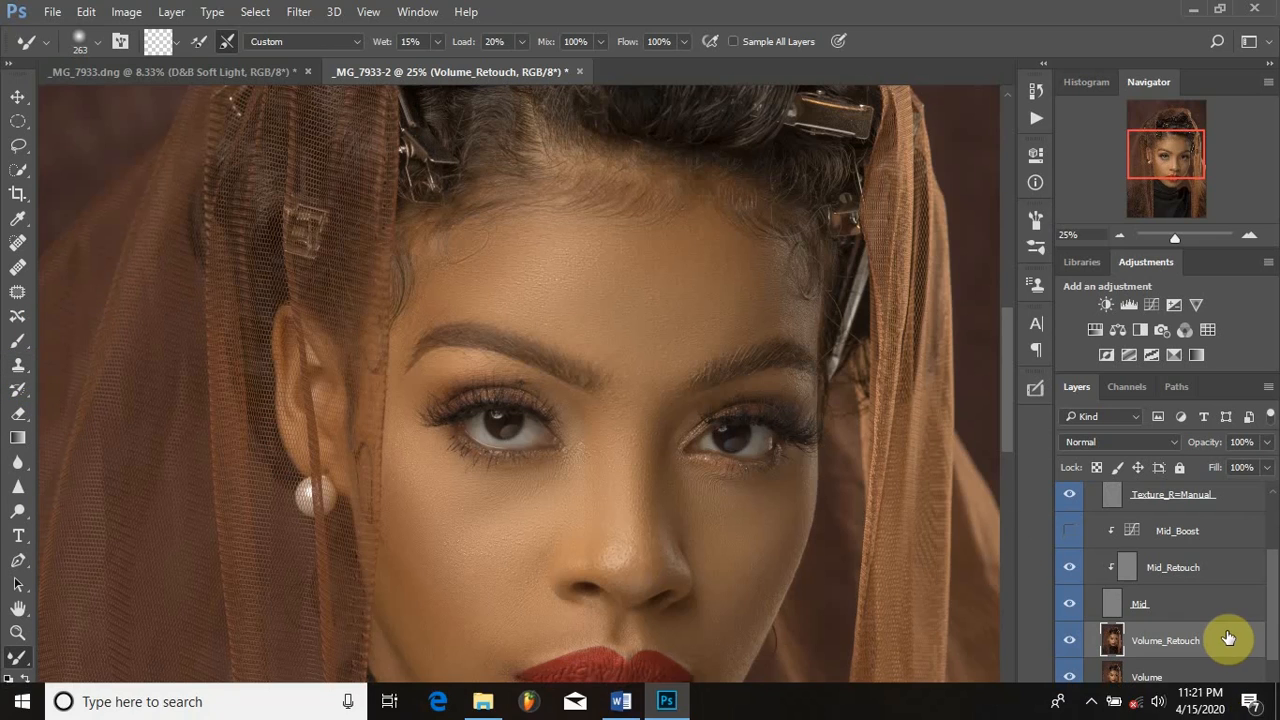
{"action": "left_click", "coordinate": [1221, 706]}
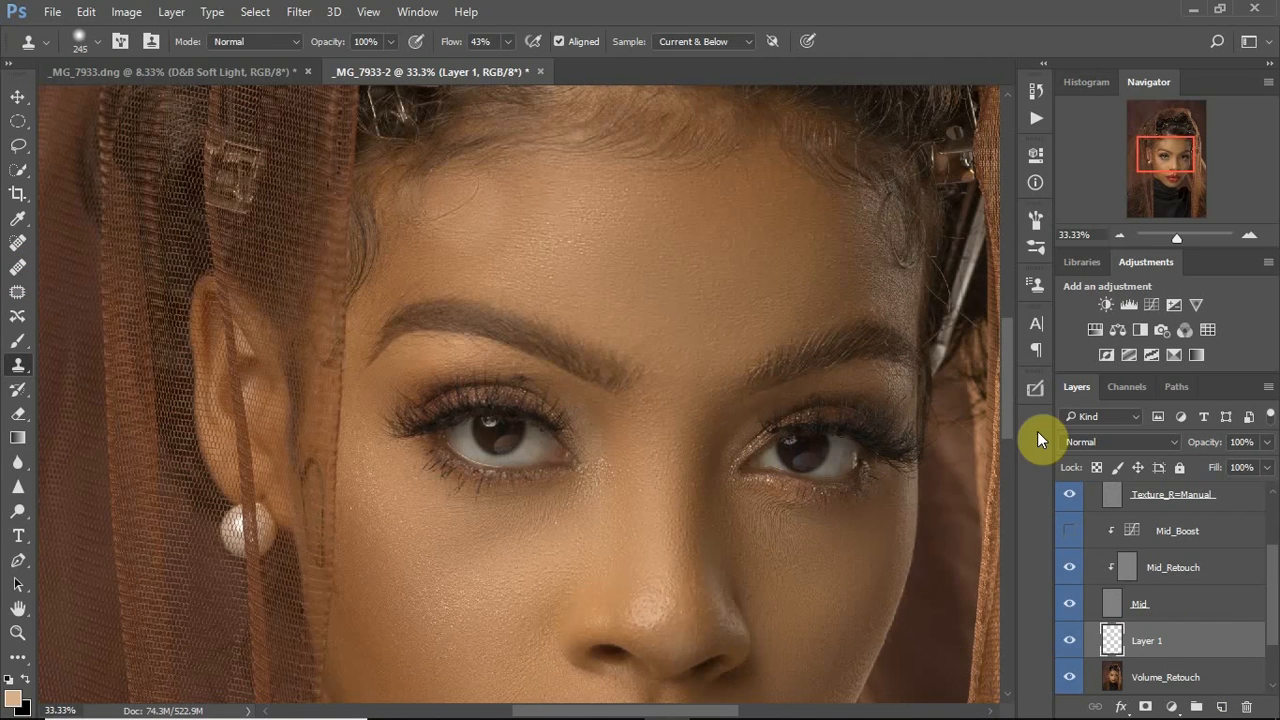
{"action": "mouse_move", "coordinate": [1147, 640]}
{"action": "left_mouse_down"}
{"action": "mouse_move", "coordinate": [1186, 457]}
{"action": "mouse_move", "coordinate": [1180, 493]}
{"action": "left_mouse_up"}
{"action": "key", "text": "ctrl+alt+z"}
{"action": "key", "text": "ctrl+alt+z"}
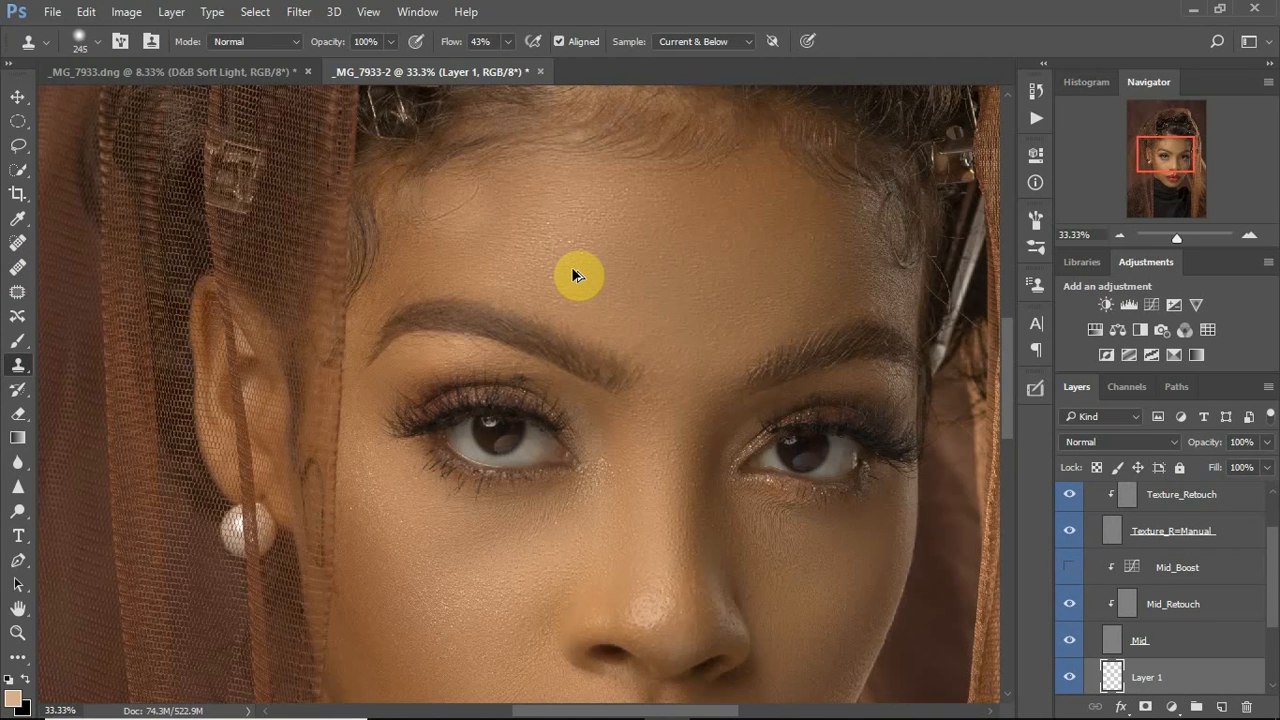
Move Layer 1 to the top of the 3 F-S Gaussian 8 bits group and clone clean forehead skin over the stray hairs near the temple.
{"action": "left_click_drag", "start_coordinate": [1221, 662], "coordinate": [1222, 514]}
{"action": "left_click", "coordinate": [530, 203], "text": "alt"}
{"action": "left_click", "coordinate": [440, 217]}
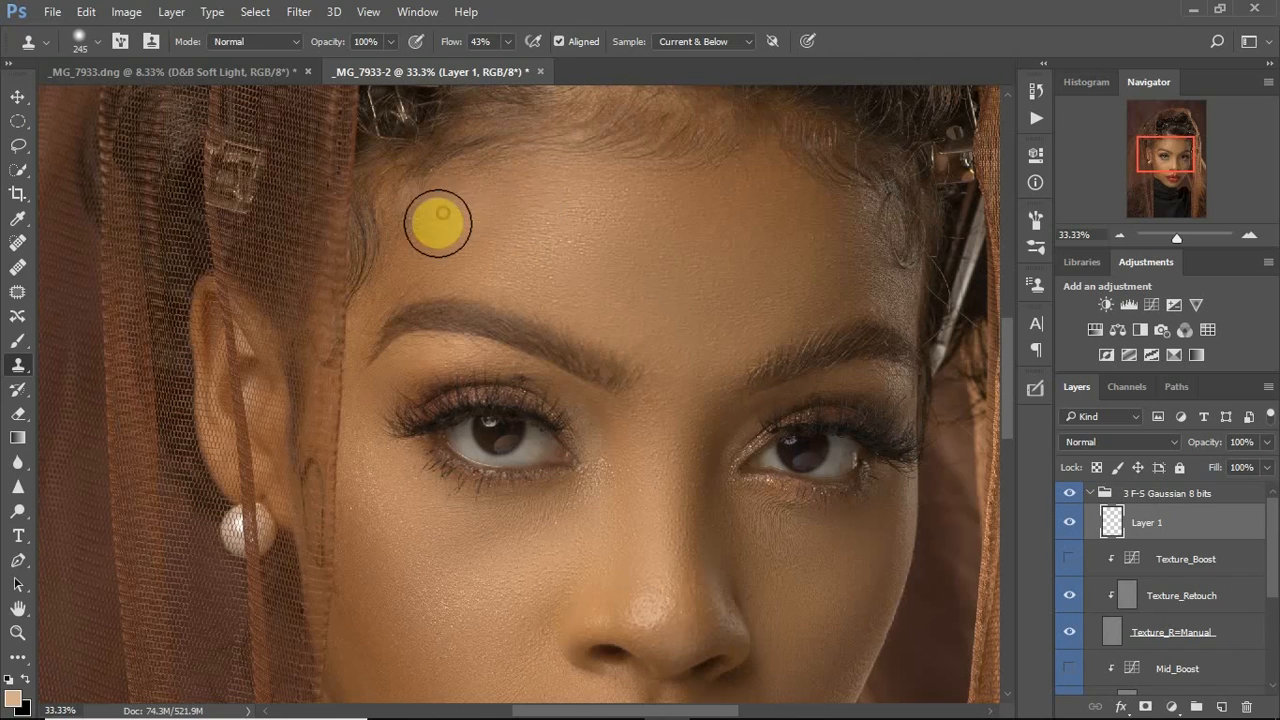
{"action": "right_click", "coordinate": [417, 263], "text": "alt"}
{"action": "right_click", "coordinate": [416, 230], "text": "alt"}
{"action": "left_click", "coordinate": [474, 234], "text": "alt"}
{"action": "left_click", "coordinate": [438, 190]}
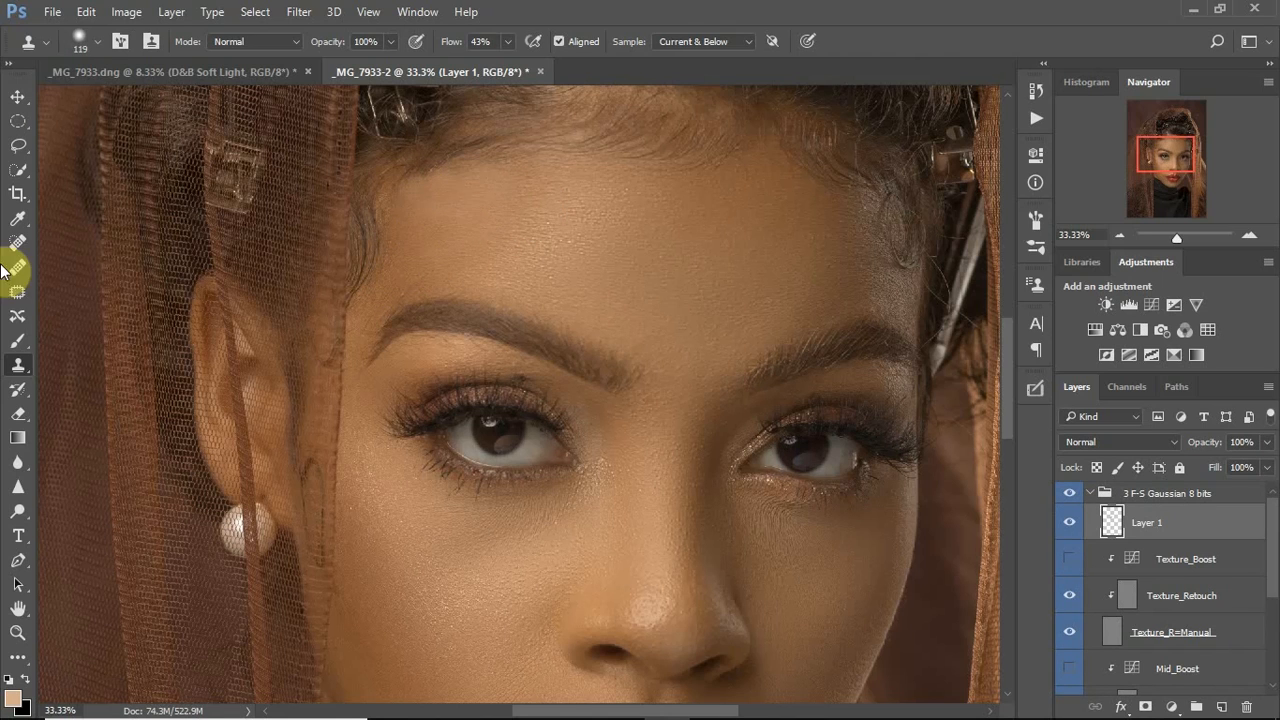
Soften the cloned patch along the hairline and upper forehead on Layer 1 with the Eraser at 23% flow.
{"action": "left_click", "coordinate": [18, 413]}
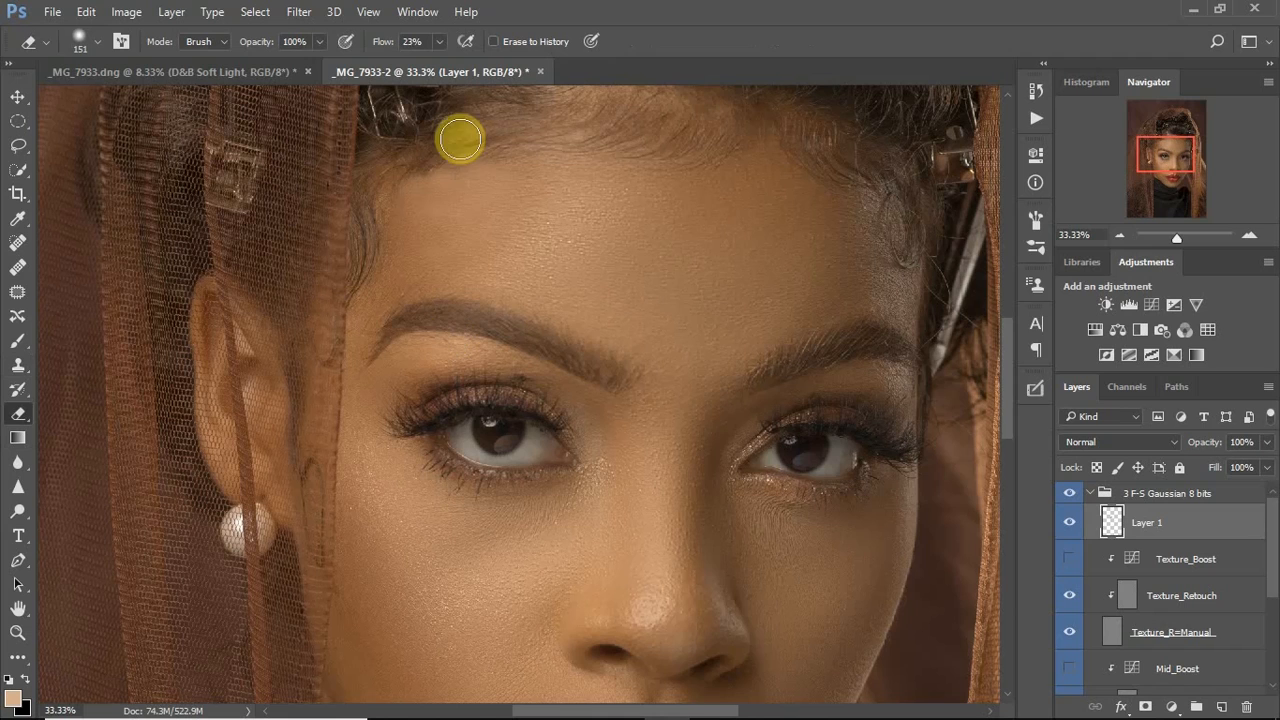
{"action": "left_click", "coordinate": [414, 176]}
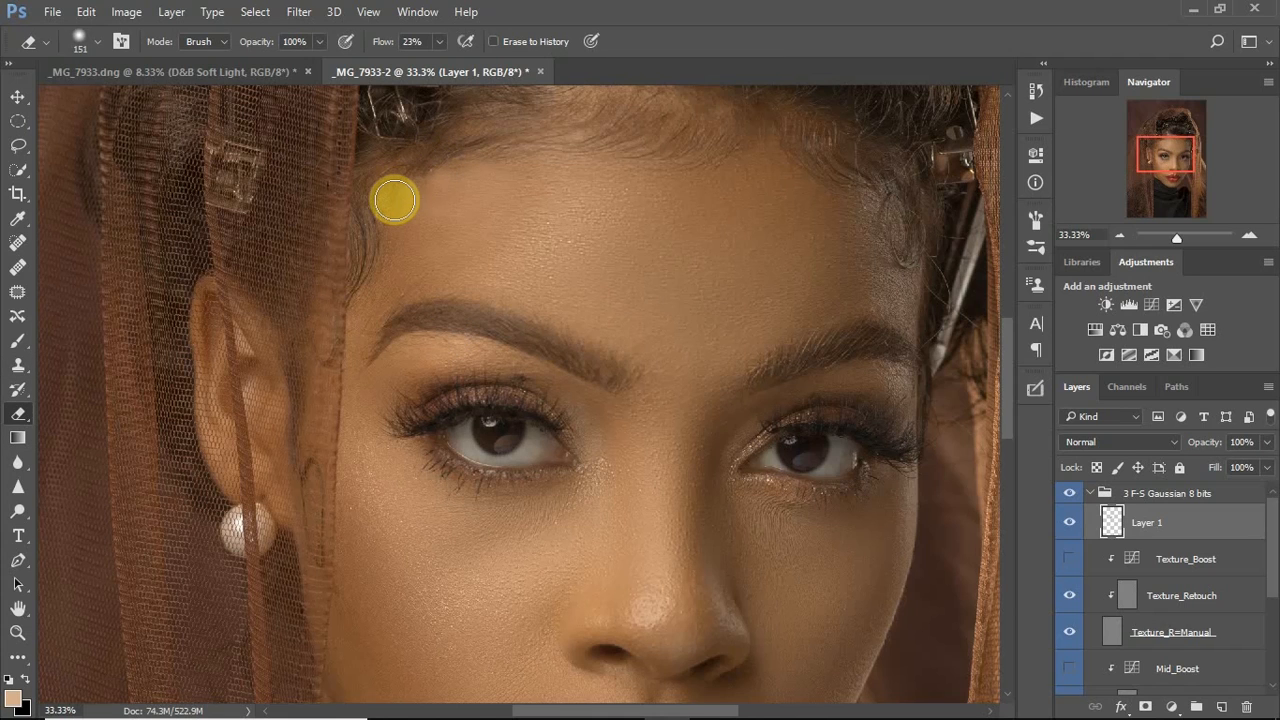
{"action": "left_click", "coordinate": [394, 200]}
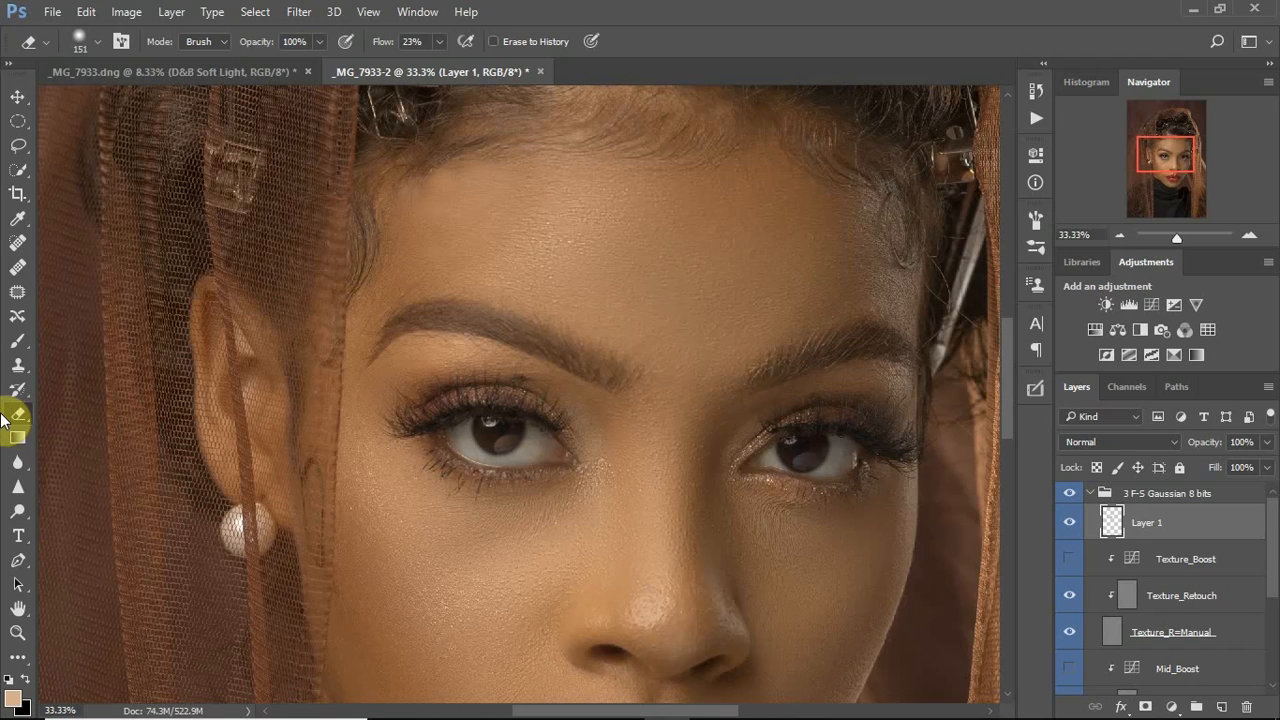
{"action": "left_click", "coordinate": [419, 176]}
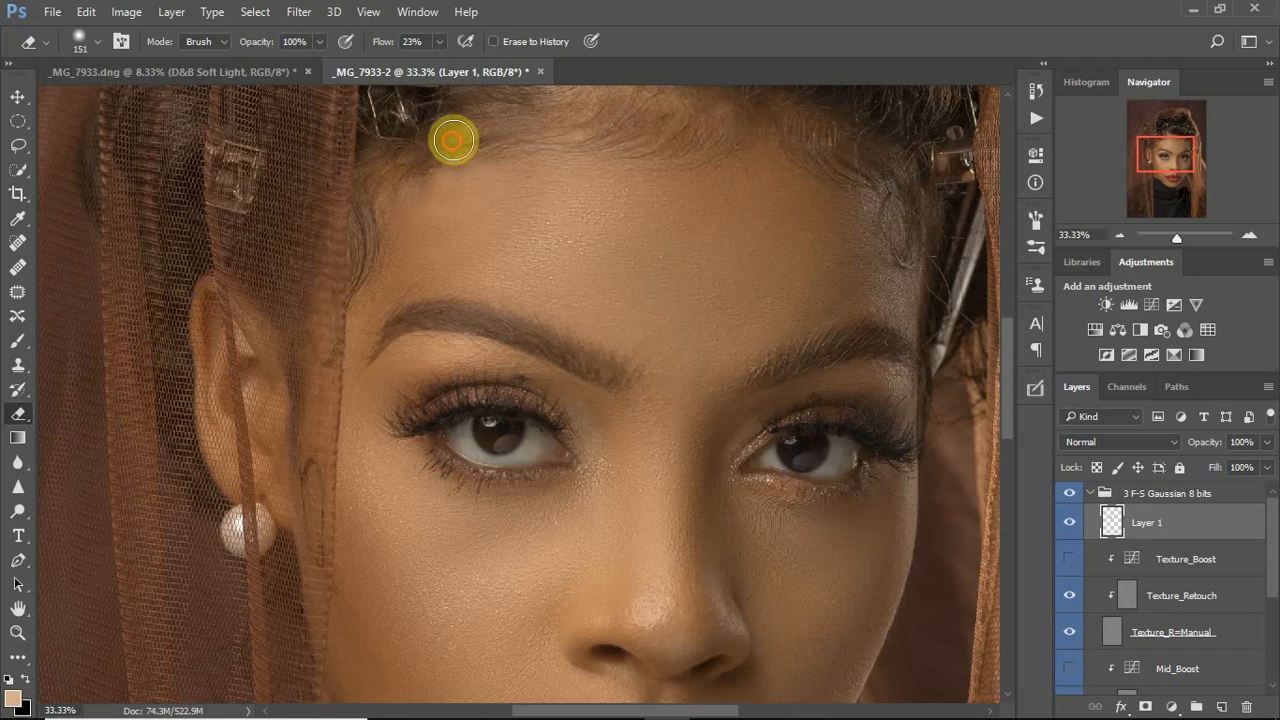
{"action": "left_click", "coordinate": [404, 190]}
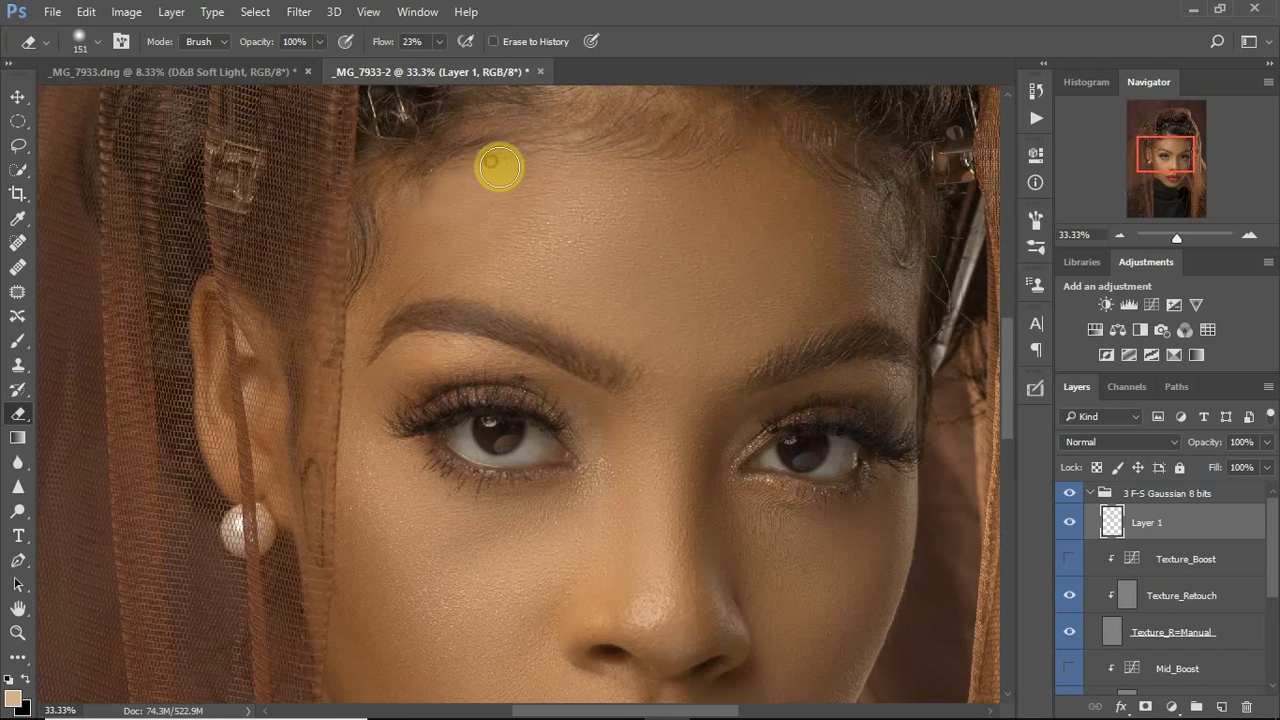
{"action": "left_click", "coordinate": [506, 196]}
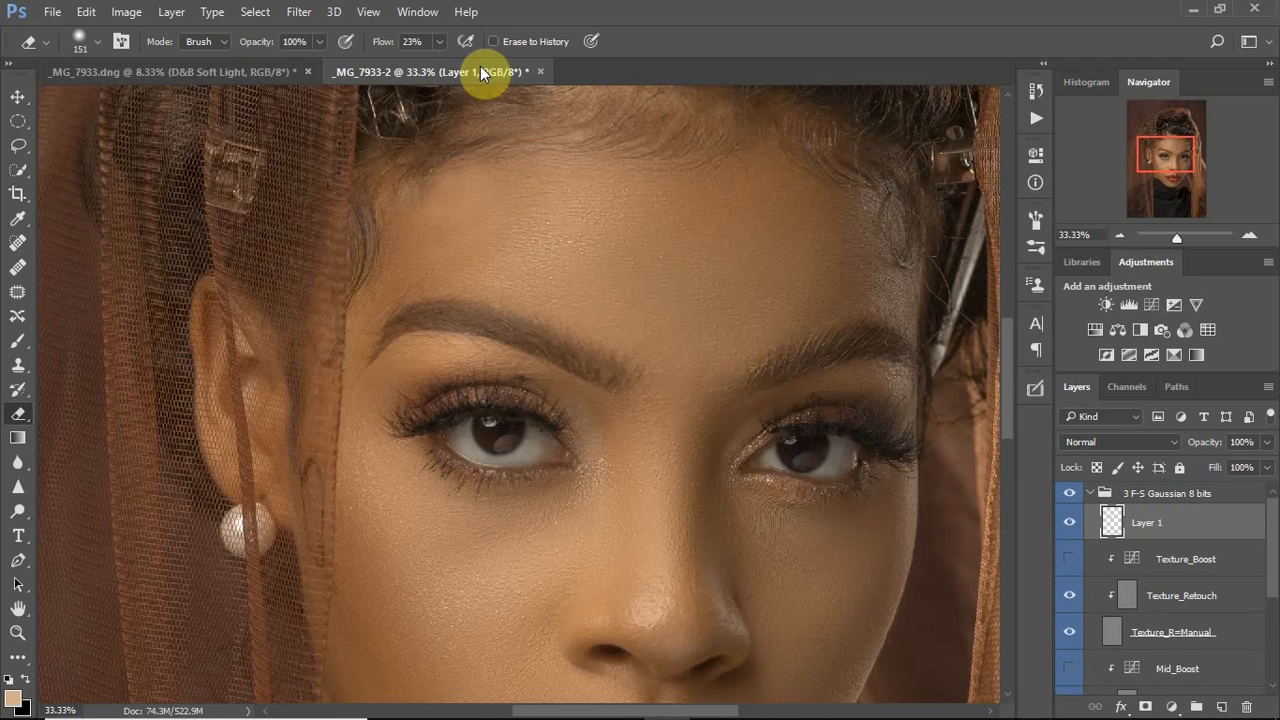
Create an Overlay dodge-and-burn layer above Layer 1 from Ultimate Retouch and activate the Burn tool.
{"action": "left_click", "coordinate": [20, 370]}
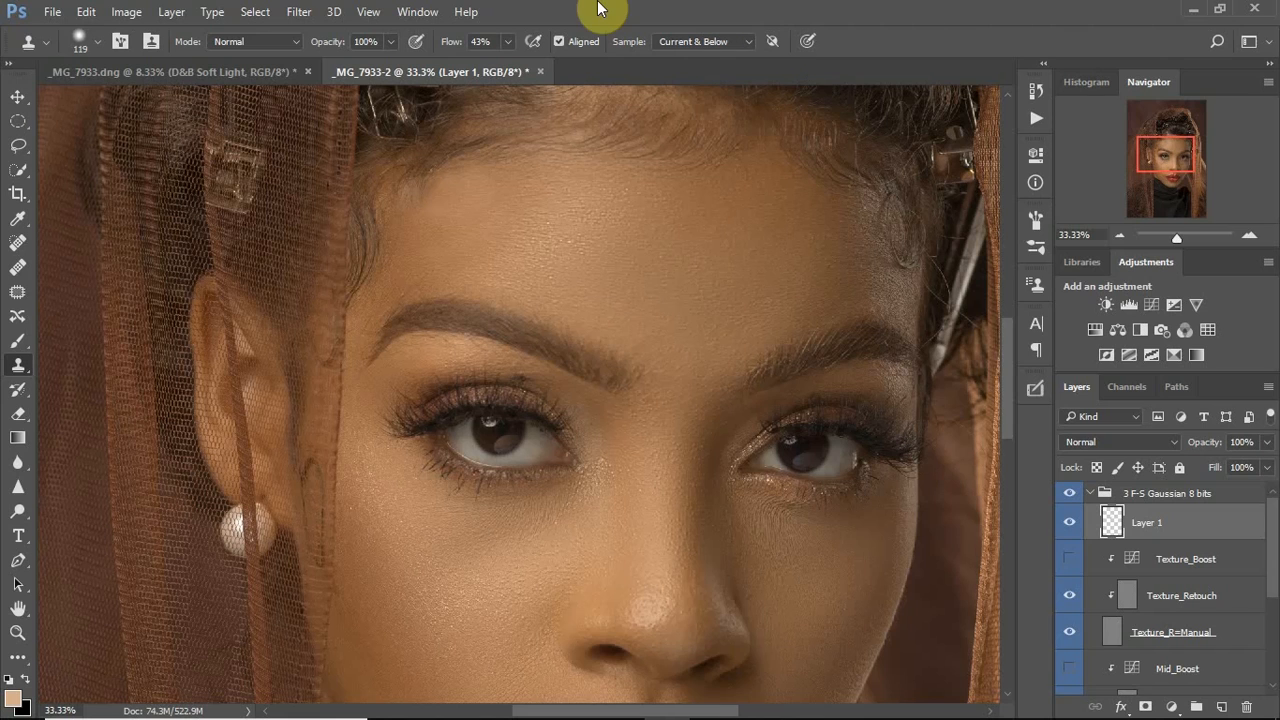
{"action": "key", "text": "ctrl+minus"}
{"action": "key", "text": "ctrl+minus"}
{"action": "key", "text": "ctrl+minus"}
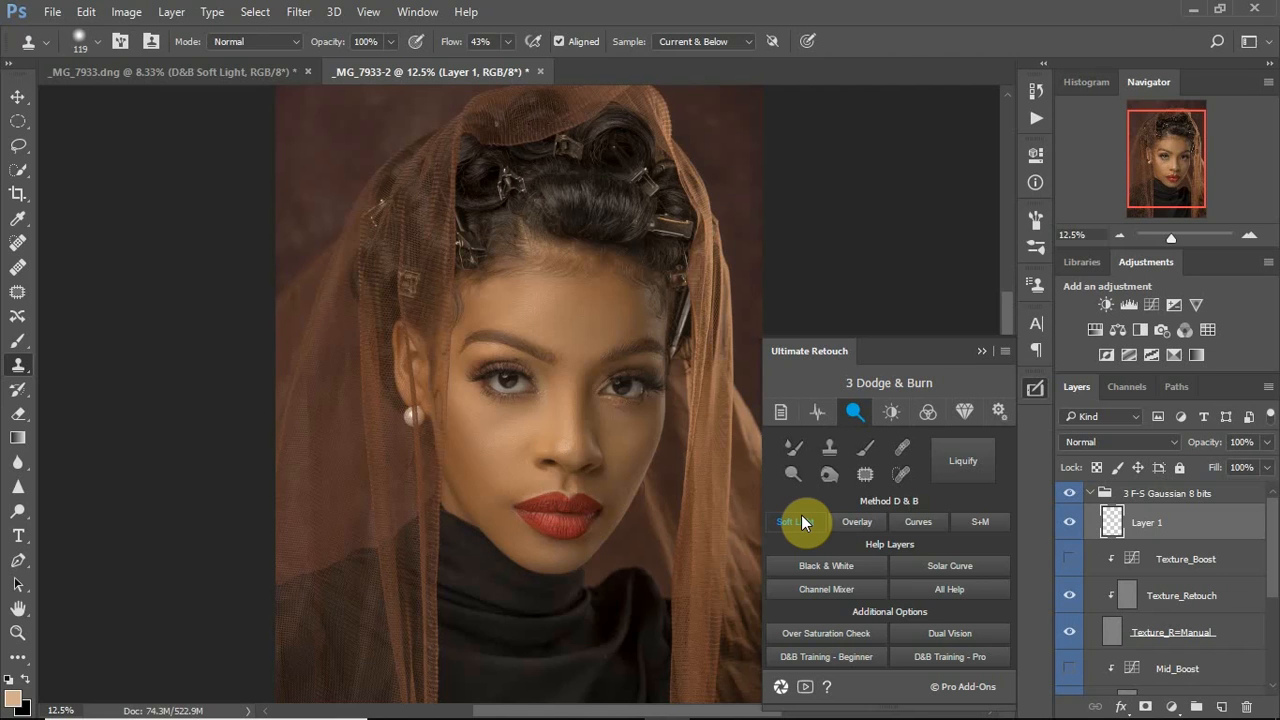
{"action": "left_click", "coordinate": [856, 521]}
{"action": "left_click", "coordinate": [829, 474]}
{"action": "left_click", "coordinate": [981, 351]}
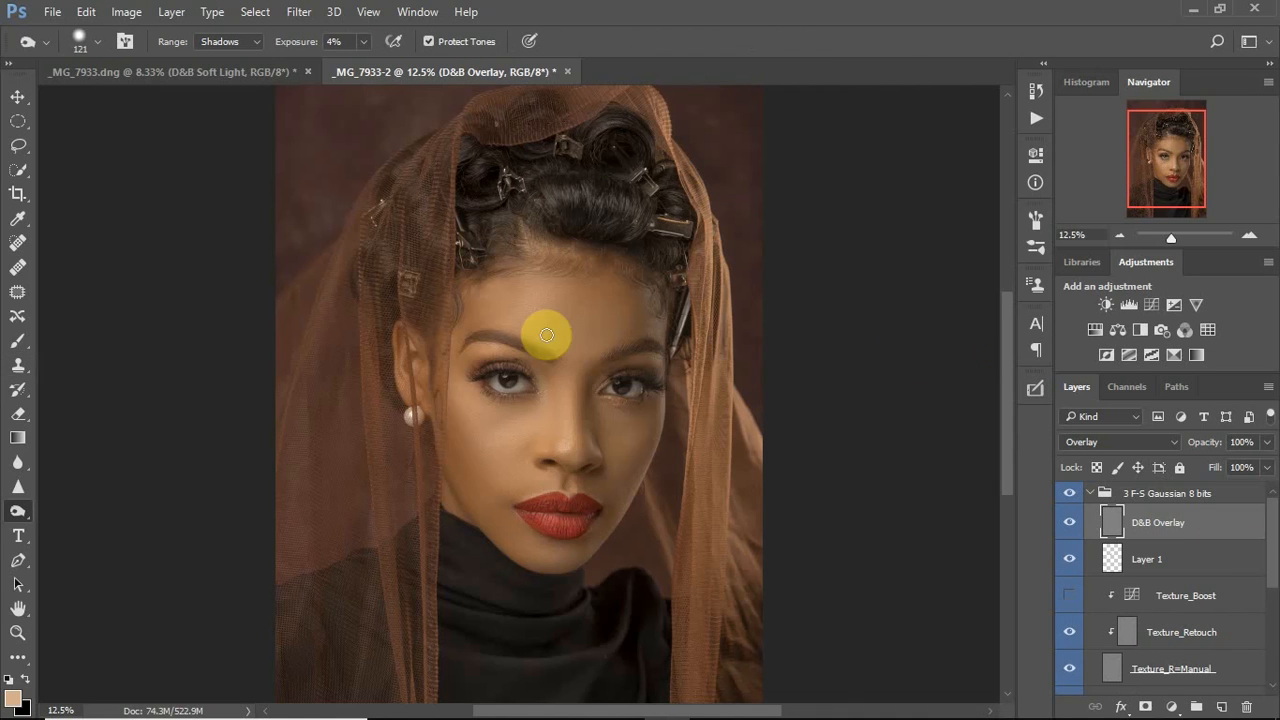
Burn shadows along both sides of the nose on the D&B Overlay layer at 4% exposure.
{"action": "key", "text": "ctrl+plus"}
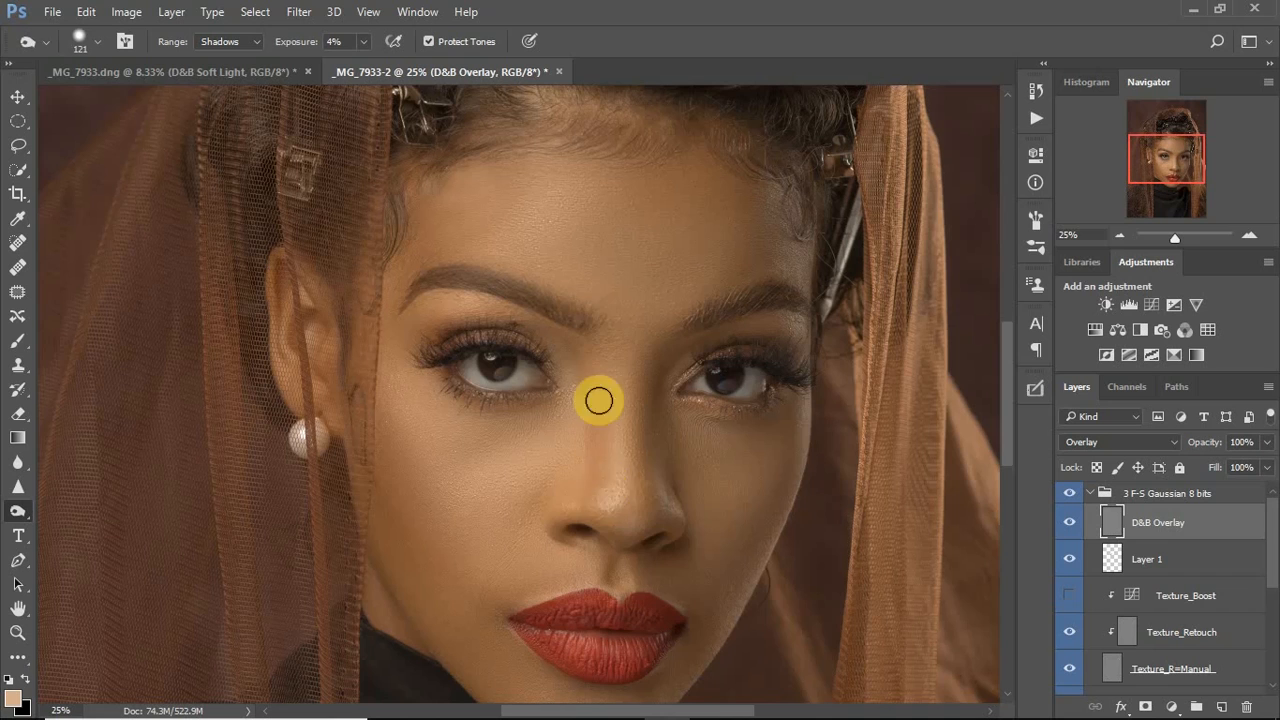
{"action": "right_click", "coordinate": [611, 436]}
{"action": "left_click_drag", "start_coordinate": [610, 398], "coordinate": [606, 471]}
{"action": "left_click_drag", "start_coordinate": [651, 383], "coordinate": [641, 509]}
{"action": "mouse_move", "coordinate": [652, 432]}
{"action": "left_mouse_down"}
{"action": "mouse_move", "coordinate": [651, 381]}
{"action": "mouse_move", "coordinate": [649, 444]}
{"action": "mouse_move", "coordinate": [671, 420]}
{"action": "left_mouse_up"}
Burn the hollow of the cheek nearer the earring and the forehead along the hairline and temple, adjusting the brush size.
{"action": "right_click", "coordinate": [574, 451], "text": "alt"}
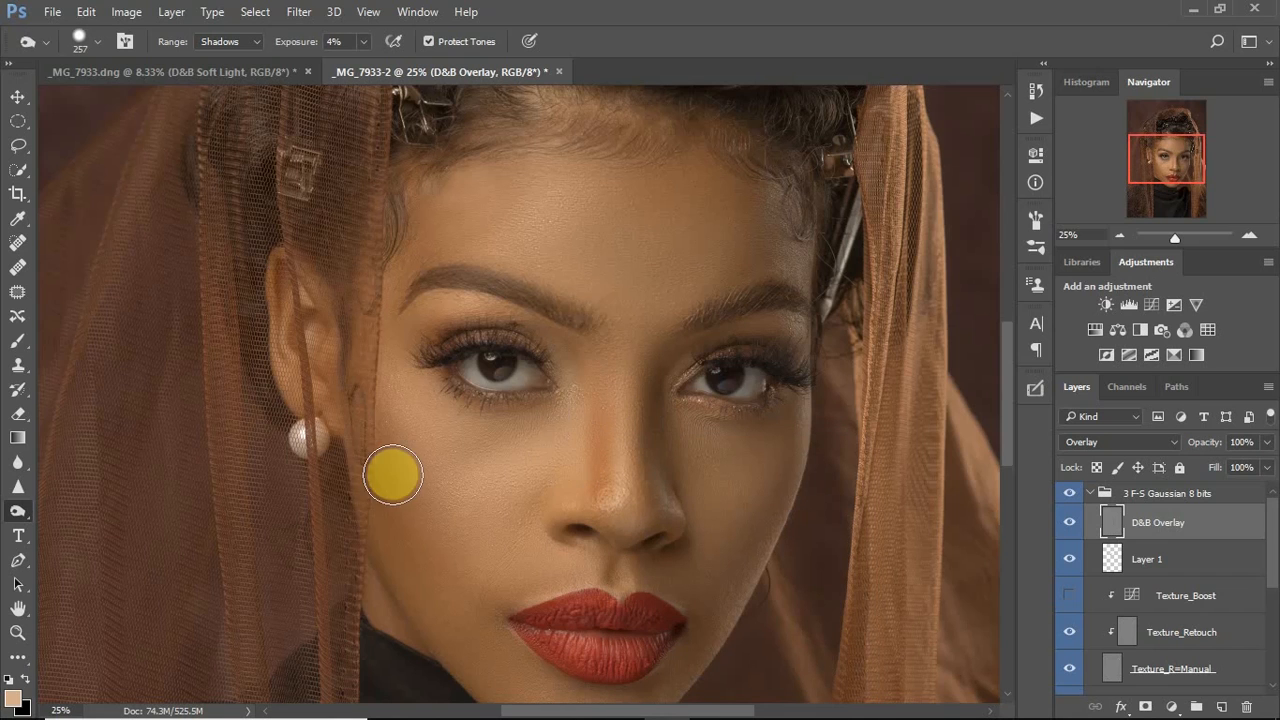
{"action": "mouse_move", "coordinate": [428, 534]}
{"action": "left_mouse_down"}
{"action": "mouse_move", "coordinate": [451, 600]}
{"action": "mouse_move", "coordinate": [380, 494]}
{"action": "left_mouse_up"}
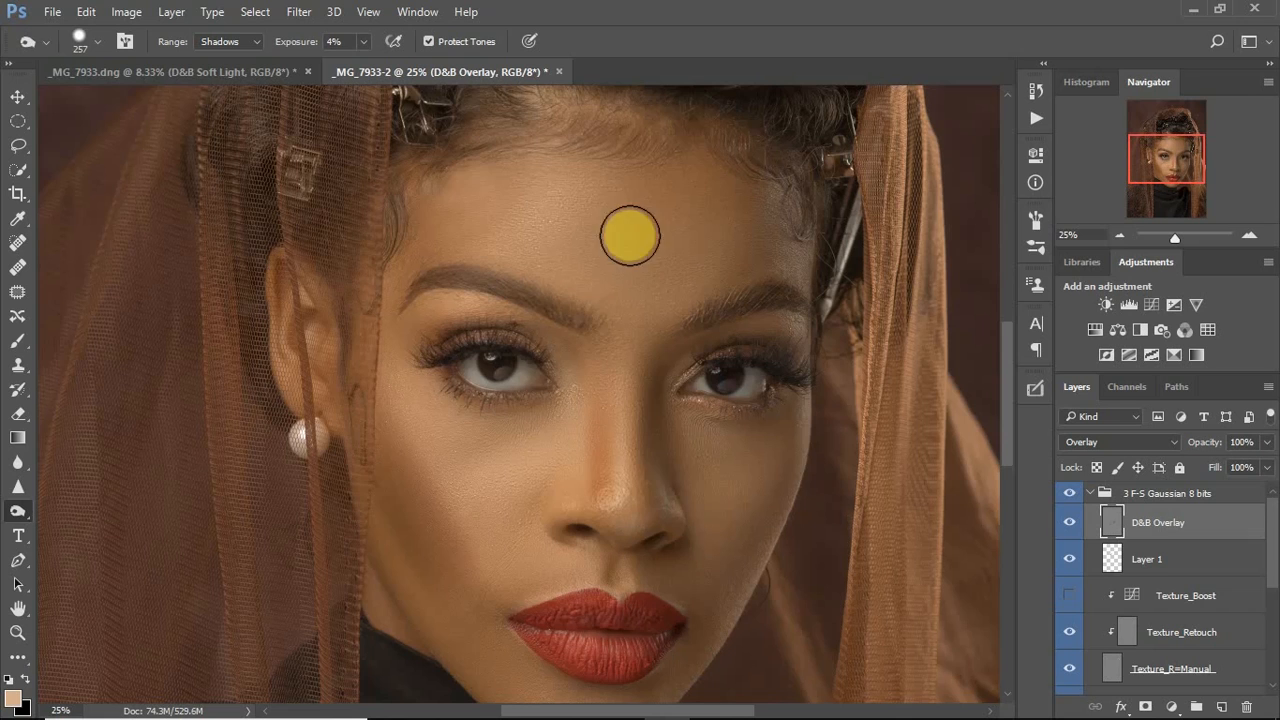
{"action": "key", "text": "bracketleft"}
{"action": "left_click", "coordinate": [466, 214]}
{"action": "key", "text": "bracketright"}
{"action": "key", "text": "bracketright"}
{"action": "left_click", "coordinate": [500, 209]}
{"action": "key", "text": "bracketright"}
{"action": "key", "text": "bracketright"}
{"action": "mouse_move", "coordinate": [584, 116]}
{"action": "left_mouse_down"}
{"action": "mouse_move", "coordinate": [744, 179]}
{"action": "mouse_move", "coordinate": [728, 134]}
{"action": "mouse_move", "coordinate": [397, 295]}
{"action": "left_mouse_up"}
Burn the outer edge of the far cheek and along the jawline to the chin.
{"action": "right_click", "coordinate": [714, 546], "text": "alt"}
{"action": "left_click_drag", "start_coordinate": [777, 483], "coordinate": [712, 637]}
{"action": "left_click_drag", "start_coordinate": [1008, 364], "coordinate": [1008, 412]}
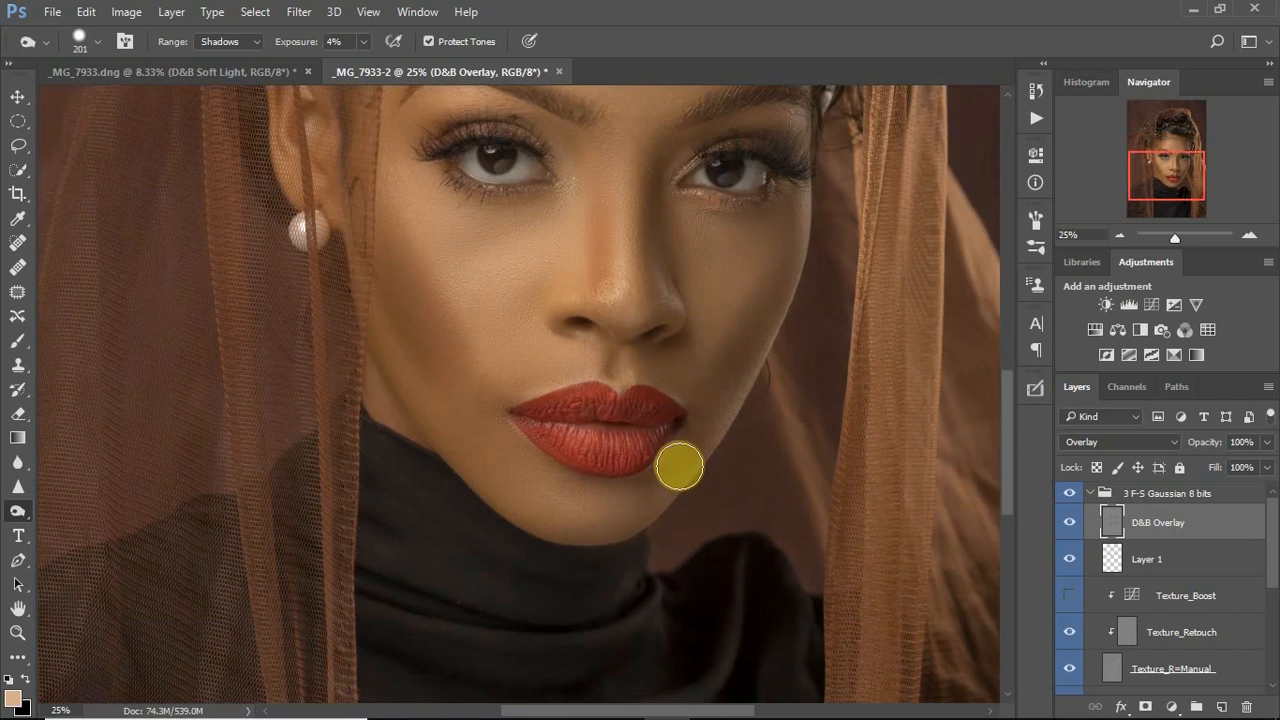
Deepen the forehead shadows near both temples with a 377 px Burn brush, undoing the last two strokes.
{"action": "key", "text": "ctrl+minus"}
{"action": "key", "text": "ctrl+minus"}
{"action": "key", "text": "ctrl+plus"}
{"action": "key", "text": "ctrl+minus"}
{"action": "right_click", "coordinate": [685, 134], "text": "alt"}
{"action": "mouse_move", "coordinate": [627, 195]}
{"action": "left_mouse_down"}
{"action": "mouse_move", "coordinate": [550, 149]}
{"action": "mouse_move", "coordinate": [506, 220]}
{"action": "left_mouse_up"}
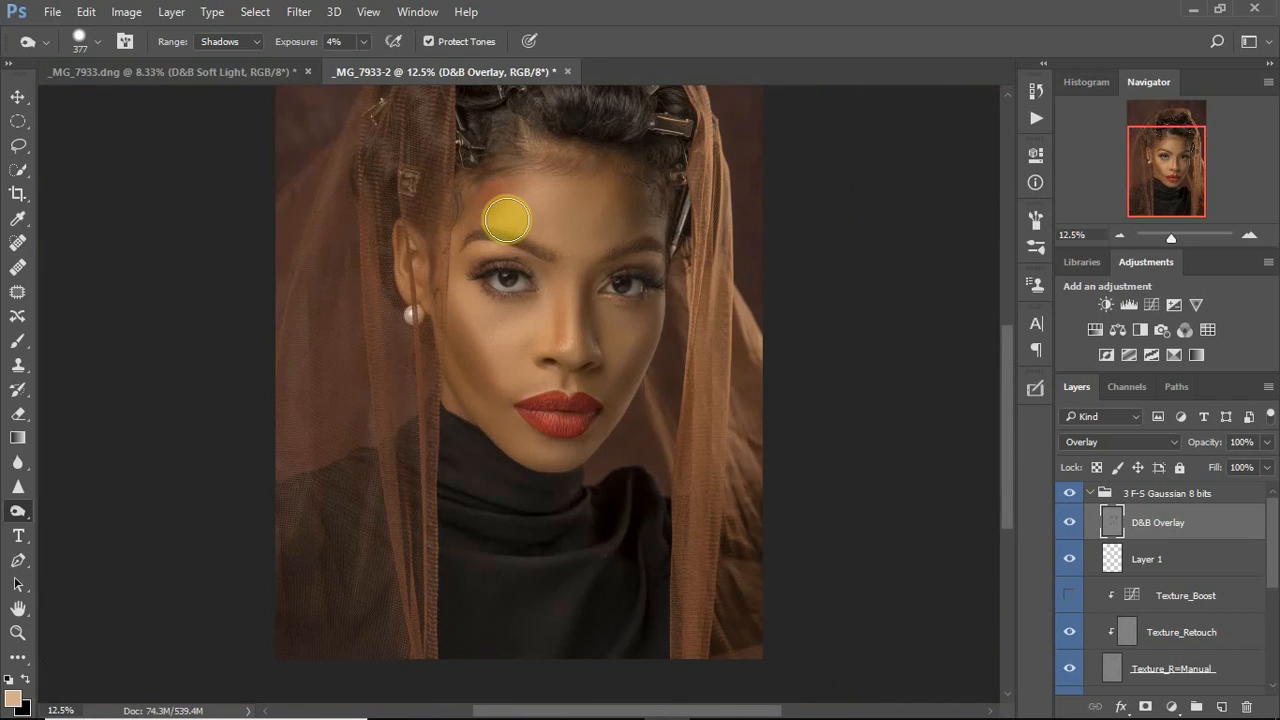
{"action": "key", "text": "ctrl+alt+z"}
{"action": "key", "text": "ctrl+alt+z"}
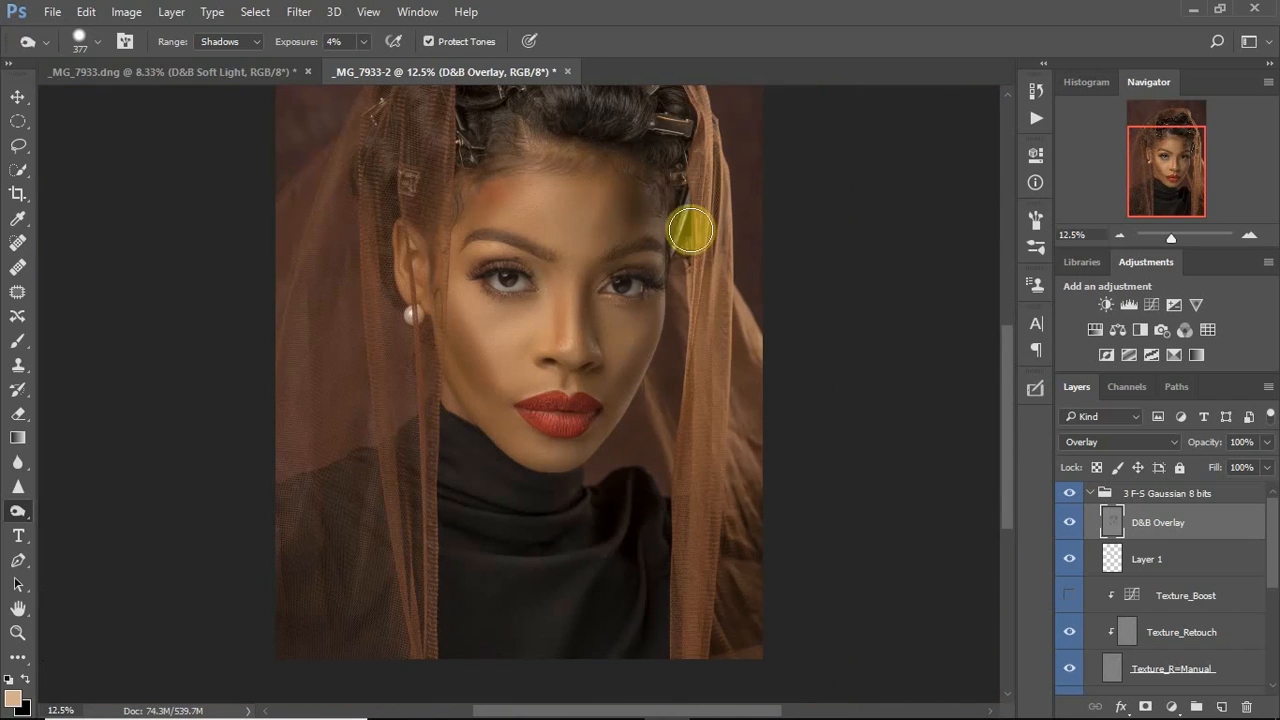
Create a Soft Light dodge-and-burn layer from Ultimate Retouch and ready the Dodge tool with a 131 px brush.
{"action": "left_click", "coordinate": [1036, 390]}
{"action": "left_click", "coordinate": [797, 520]}
{"action": "right_click", "coordinate": [551, 267], "text": "alt"}
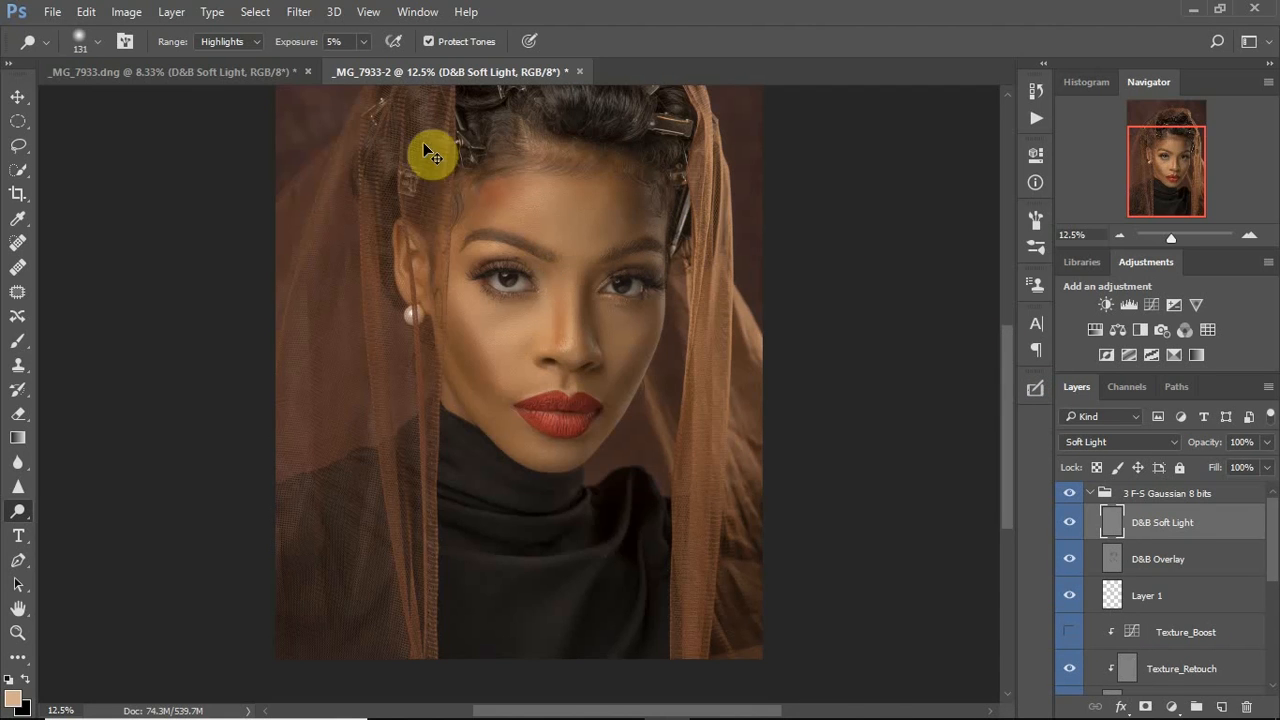
Dodge the highlight along the bridge of the nose on the D&B Soft Light layer at 5% exposure.
{"action": "key", "text": "ctrl+plus"}
{"action": "key", "text": "ctrl+plus"}
{"action": "key", "text": "ctrl+plus"}
{"action": "left_click_drag", "start_coordinate": [1149, 183], "coordinate": [1154, 171]}
{"action": "mouse_move", "coordinate": [584, 311]}
{"action": "left_mouse_down"}
{"action": "mouse_move", "coordinate": [600, 457]}
{"action": "mouse_move", "coordinate": [597, 345]}
{"action": "mouse_move", "coordinate": [593, 459]}
{"action": "left_mouse_up"}
{"action": "right_click", "coordinate": [626, 470]}
{"action": "left_click", "coordinate": [803, 516]}
{"action": "left_click", "coordinate": [637, 410]}
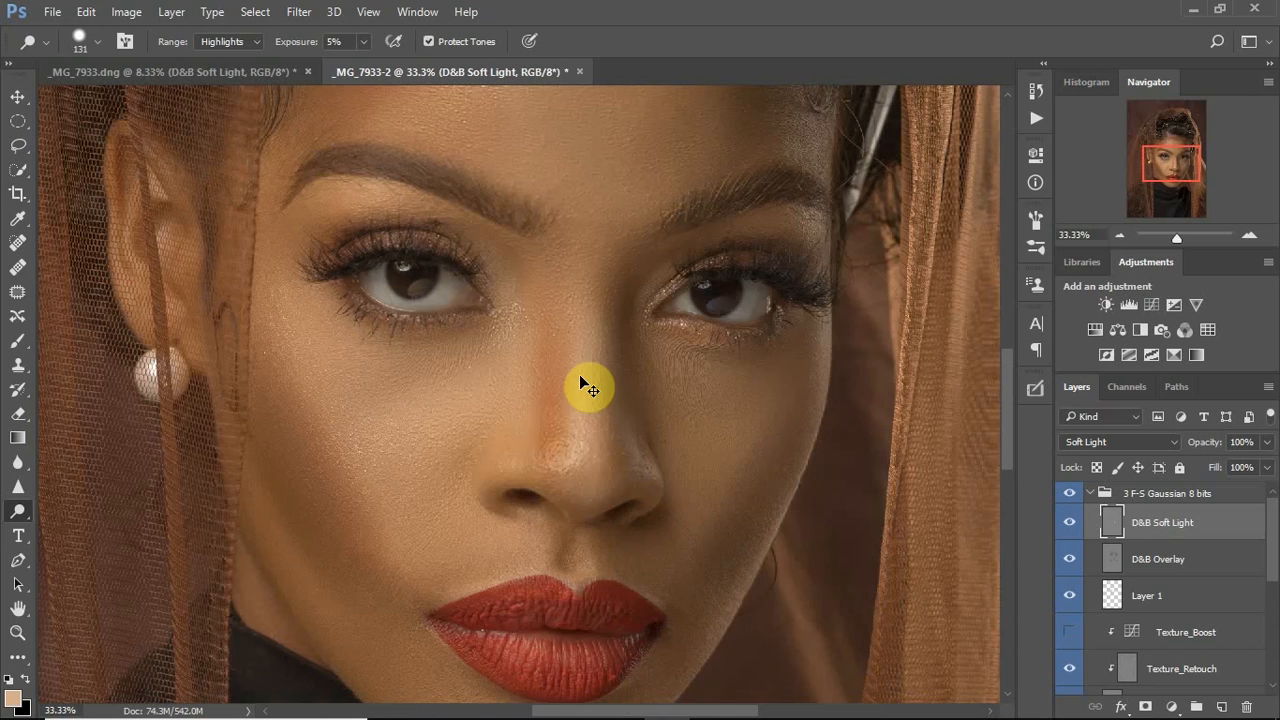
{"action": "mouse_move", "coordinate": [580, 383]}
{"action": "left_mouse_down"}
{"action": "mouse_move", "coordinate": [595, 344]}
{"action": "mouse_move", "coordinate": [584, 476]}
{"action": "mouse_move", "coordinate": [585, 353]}
{"action": "mouse_move", "coordinate": [586, 420]}
{"action": "left_mouse_up"}
{"action": "left_click_drag", "start_coordinate": [584, 296], "coordinate": [584, 314]}
Dodge the highlight areas under both eyes and across the upper cheeks.
{"action": "right_click", "coordinate": [697, 403]}
{"action": "left_click", "coordinate": [683, 375]}
{"action": "mouse_move", "coordinate": [683, 375]}
{"action": "left_mouse_down"}
{"action": "mouse_move", "coordinate": [714, 508]}
{"action": "mouse_move", "coordinate": [757, 403]}
{"action": "mouse_move", "coordinate": [679, 524]}
{"action": "left_mouse_up"}
{"action": "mouse_move", "coordinate": [390, 400]}
{"action": "left_mouse_down"}
{"action": "mouse_move", "coordinate": [459, 353]}
{"action": "mouse_move", "coordinate": [369, 371]}
{"action": "mouse_move", "coordinate": [386, 444]}
{"action": "mouse_move", "coordinate": [432, 471]}
{"action": "mouse_move", "coordinate": [477, 353]}
{"action": "mouse_move", "coordinate": [304, 355]}
{"action": "mouse_move", "coordinate": [327, 401]}
{"action": "left_mouse_up"}
Dodge along the lower and upper edges of the eyebrow nearer the earring with a smaller brush.
{"action": "right_click", "coordinate": [362, 188], "text": "alt"}
{"action": "mouse_move", "coordinate": [337, 186]}
{"action": "left_mouse_down"}
{"action": "mouse_move", "coordinate": [405, 194]}
{"action": "mouse_move", "coordinate": [390, 194]}
{"action": "mouse_move", "coordinate": [493, 230]}
{"action": "left_mouse_up"}
{"action": "right_click", "coordinate": [486, 172], "text": "alt"}
{"action": "left_click_drag", "start_coordinate": [494, 177], "coordinate": [403, 158]}
{"action": "right_click", "coordinate": [405, 158], "text": "alt"}
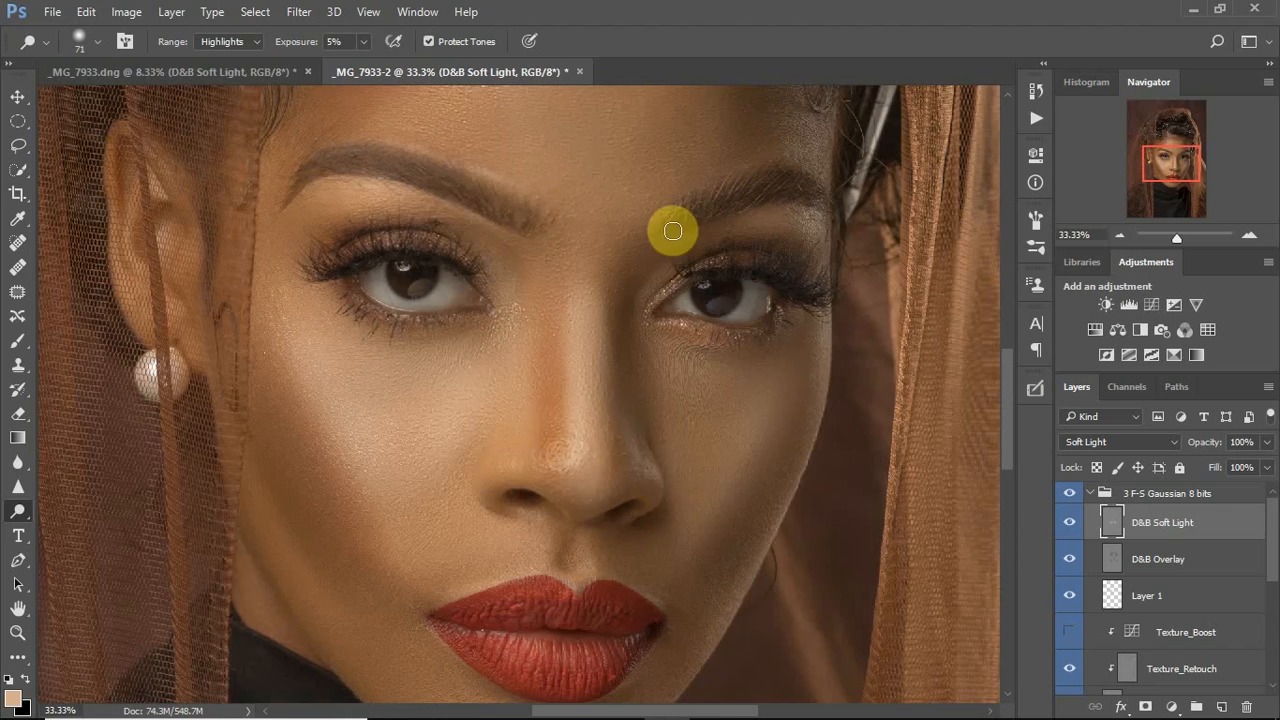
Brighten the centre of the forehead with the Dodge tool, using a brush enlarged to about 308 px.
{"action": "key", "text": "ctrl+minus"}
{"action": "right_click", "coordinate": [622, 293], "text": "alt"}
{"action": "key", "text": "ctrl+plus"}
{"action": "key", "text": "ctrl+plus"}
{"action": "key", "text": "ctrl+plus"}
{"action": "left_click_drag", "start_coordinate": [1157, 168], "coordinate": [1163, 161]}
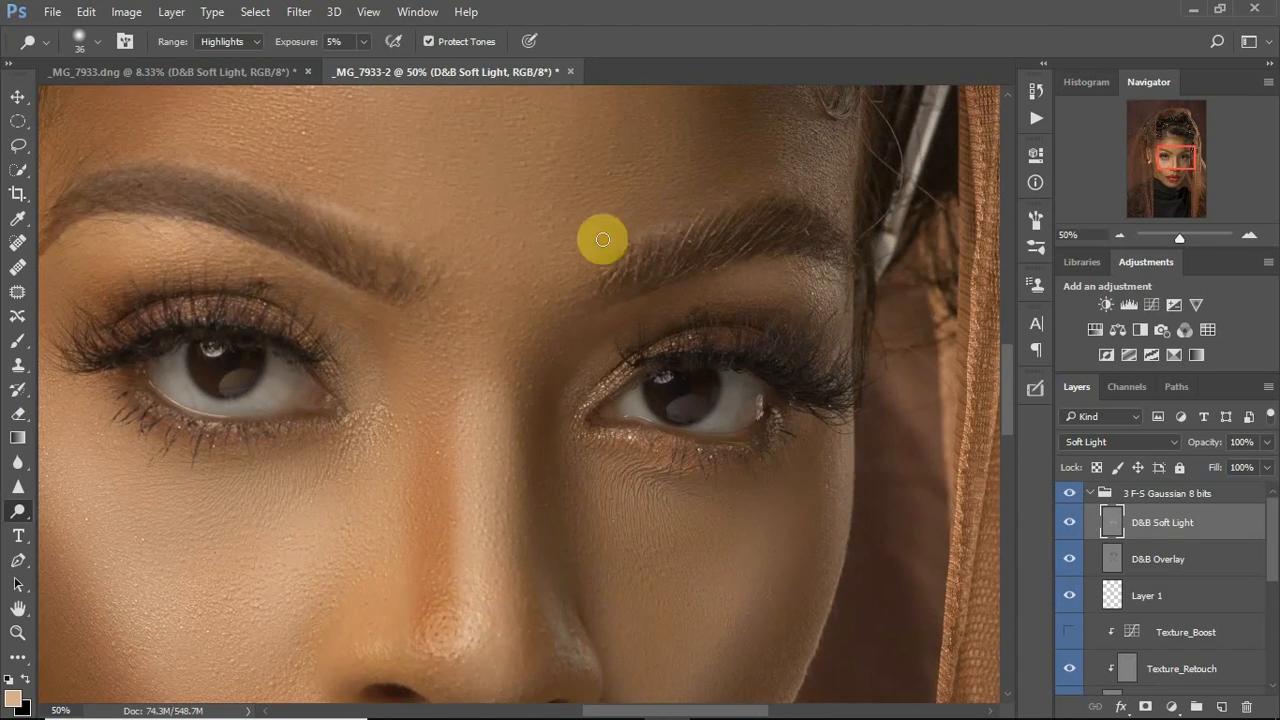
{"action": "key", "text": "ctrl+minus"}
{"action": "key", "text": "ctrl+minus"}
{"action": "key", "text": "ctrl+minus"}
{"action": "key", "text": "ctrl+minus"}
{"action": "right_click", "coordinate": [506, 334], "text": "alt"}
{"action": "mouse_move", "coordinate": [527, 327]}
{"action": "left_mouse_down"}
{"action": "mouse_move", "coordinate": [529, 301]}
{"action": "mouse_move", "coordinate": [532, 355]}
{"action": "left_mouse_up"}
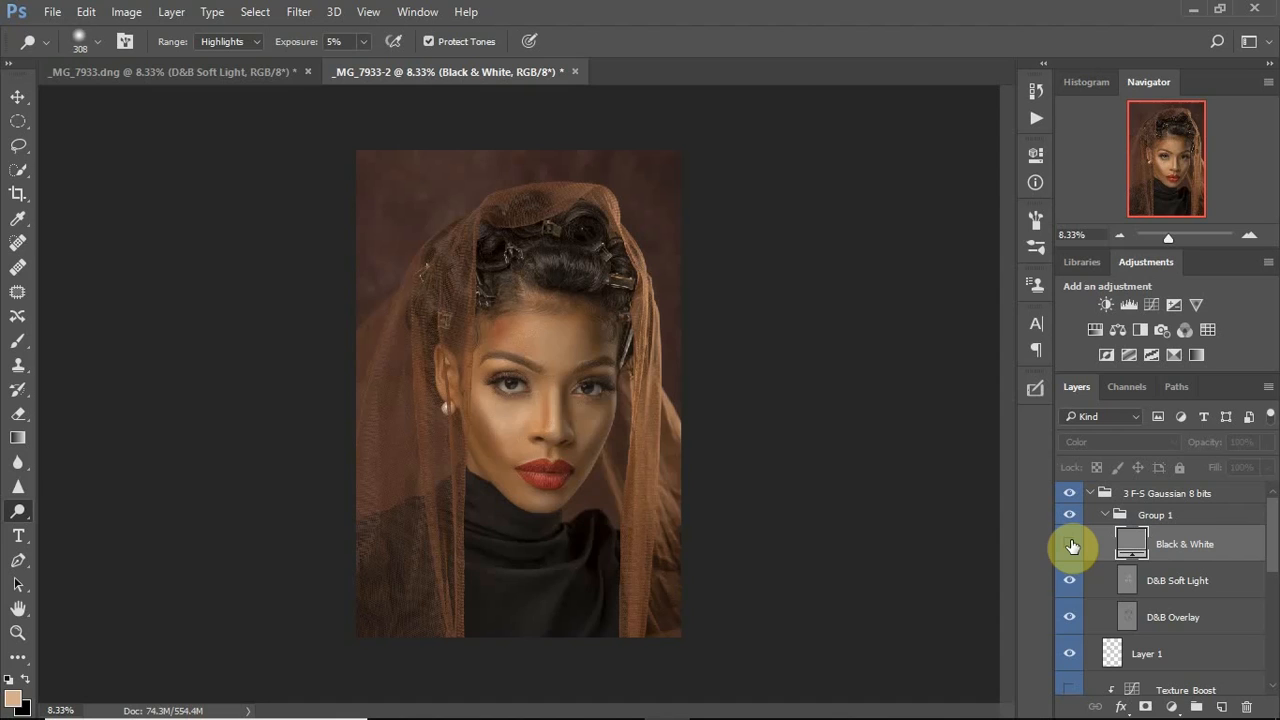
Hide the Black & White layer and add an empty layer above it in Group 1 for Brush marks.
{"action": "left_click", "coordinate": [1070, 545]}
{"action": "left_click", "coordinate": [18, 340]}
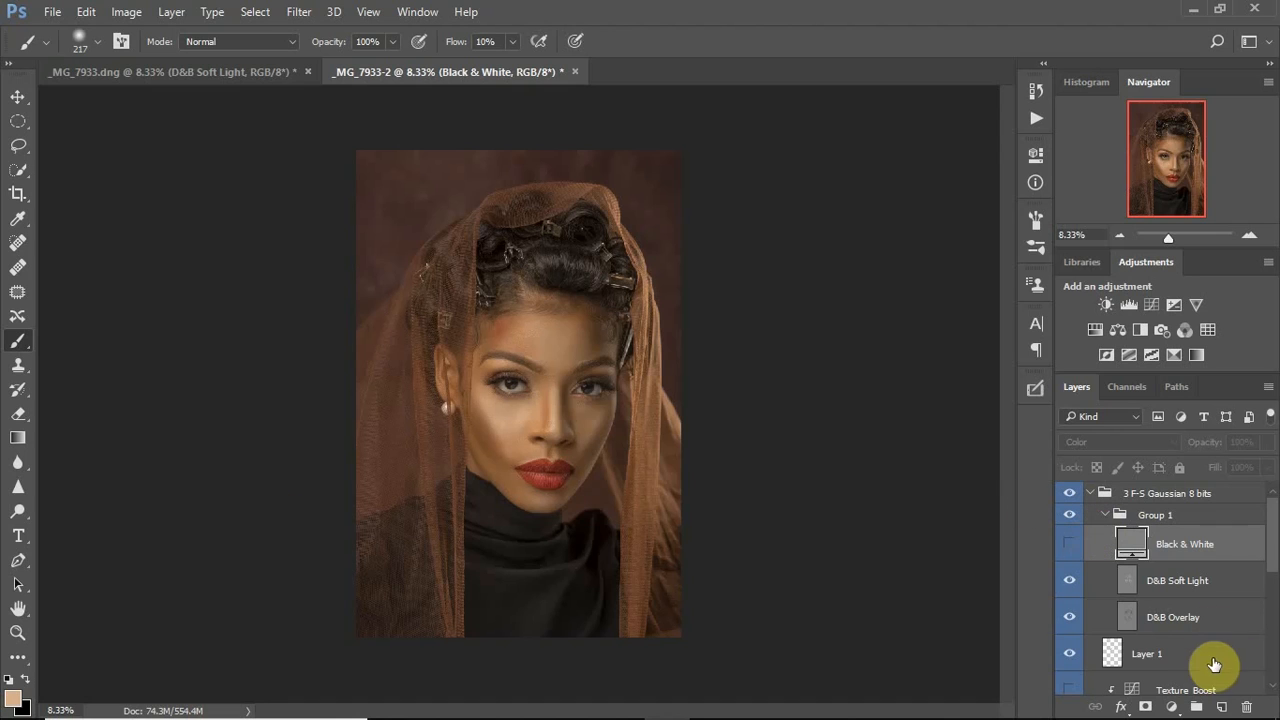
{"action": "left_click", "coordinate": [1221, 707]}
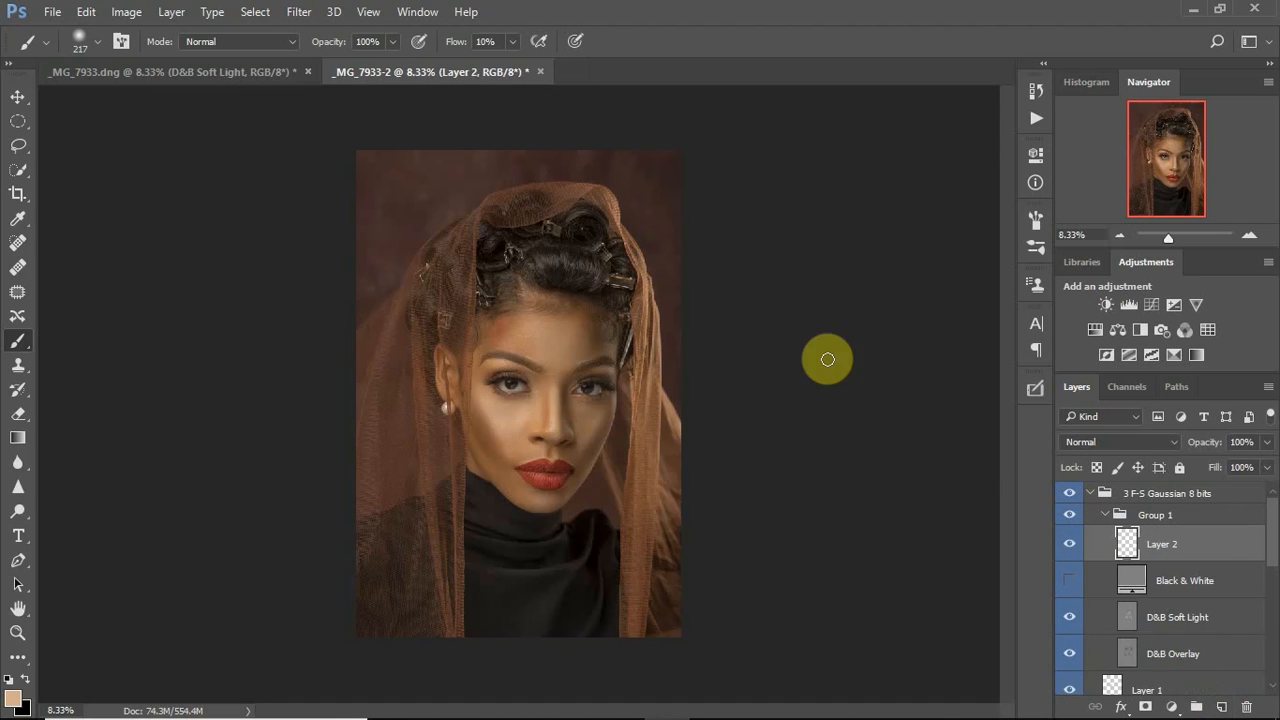
Outline the highlight zones on the cheeks, nose, forehead and chin in black on Layer 2 with a 25 px brush.
{"action": "right_click", "coordinate": [513, 396], "text": "alt"}
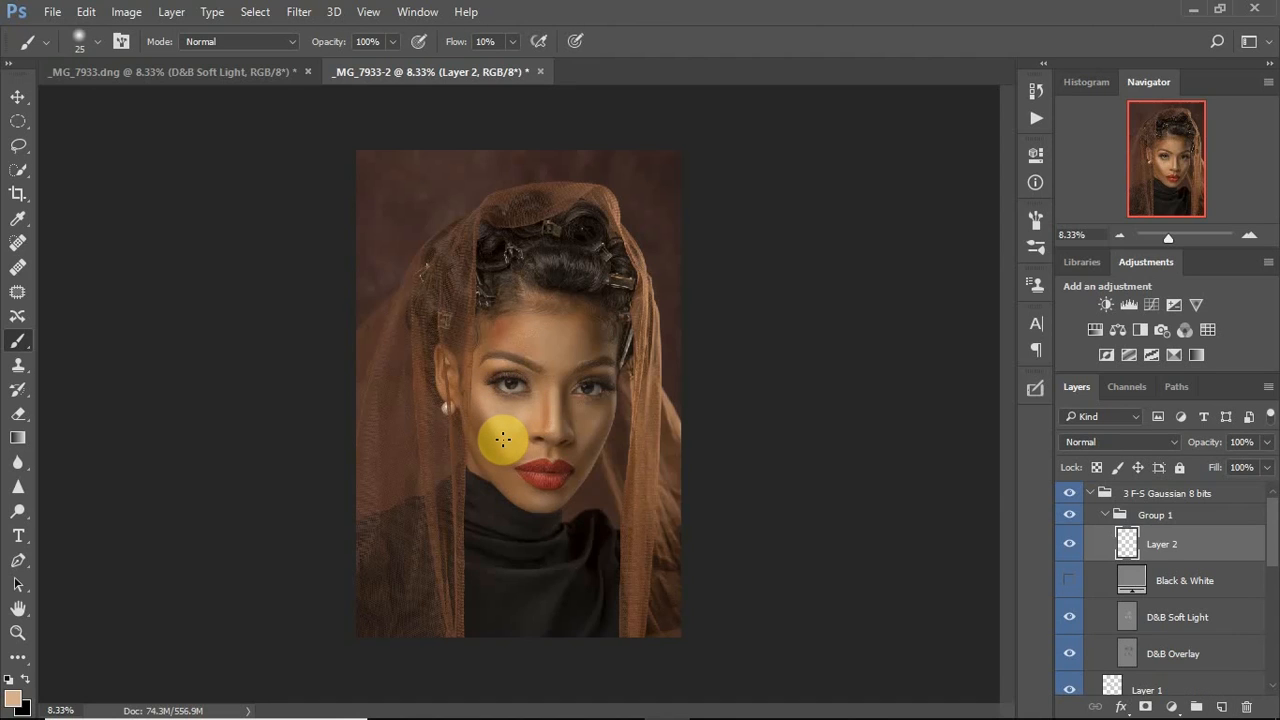
{"action": "key", "text": "ctrl+z"}
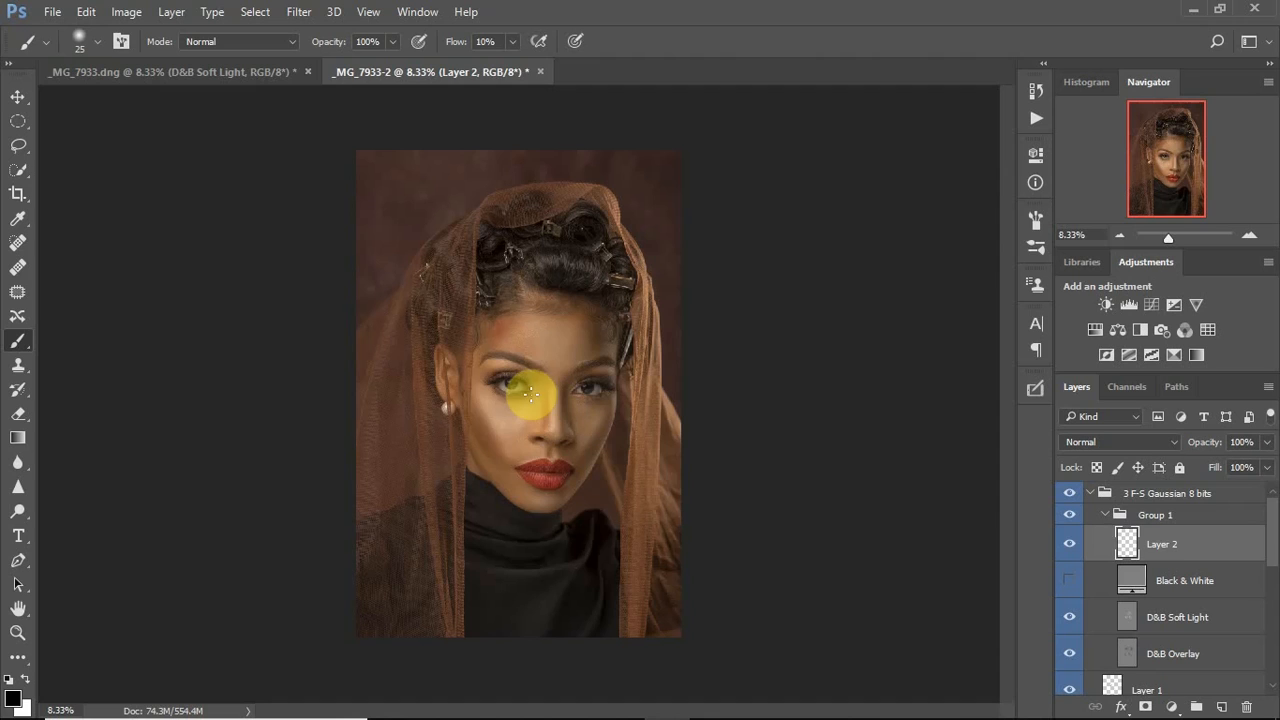
{"action": "mouse_move", "coordinate": [500, 395]}
{"action": "left_mouse_down"}
{"action": "mouse_move", "coordinate": [486, 423]}
{"action": "mouse_move", "coordinate": [520, 447]}
{"action": "mouse_move", "coordinate": [515, 395]}
{"action": "left_mouse_up"}
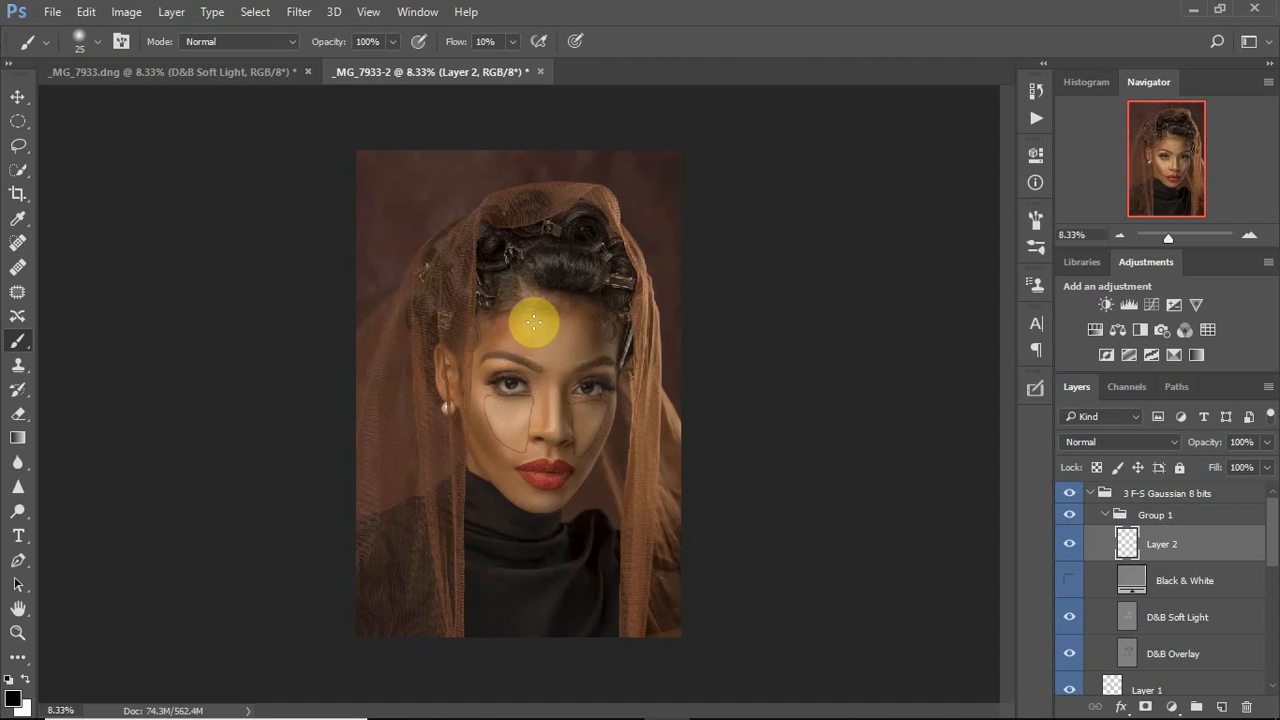
{"action": "mouse_move", "coordinate": [549, 312]}
{"action": "left_mouse_down"}
{"action": "mouse_move", "coordinate": [543, 357]}
{"action": "mouse_move", "coordinate": [590, 349]}
{"action": "mouse_move", "coordinate": [587, 328]}
{"action": "mouse_move", "coordinate": [545, 318]}
{"action": "mouse_move", "coordinate": [533, 319]}
{"action": "mouse_move", "coordinate": [520, 349]}
{"action": "left_mouse_up"}
{"action": "left_click_drag", "start_coordinate": [550, 496], "coordinate": [537, 491]}
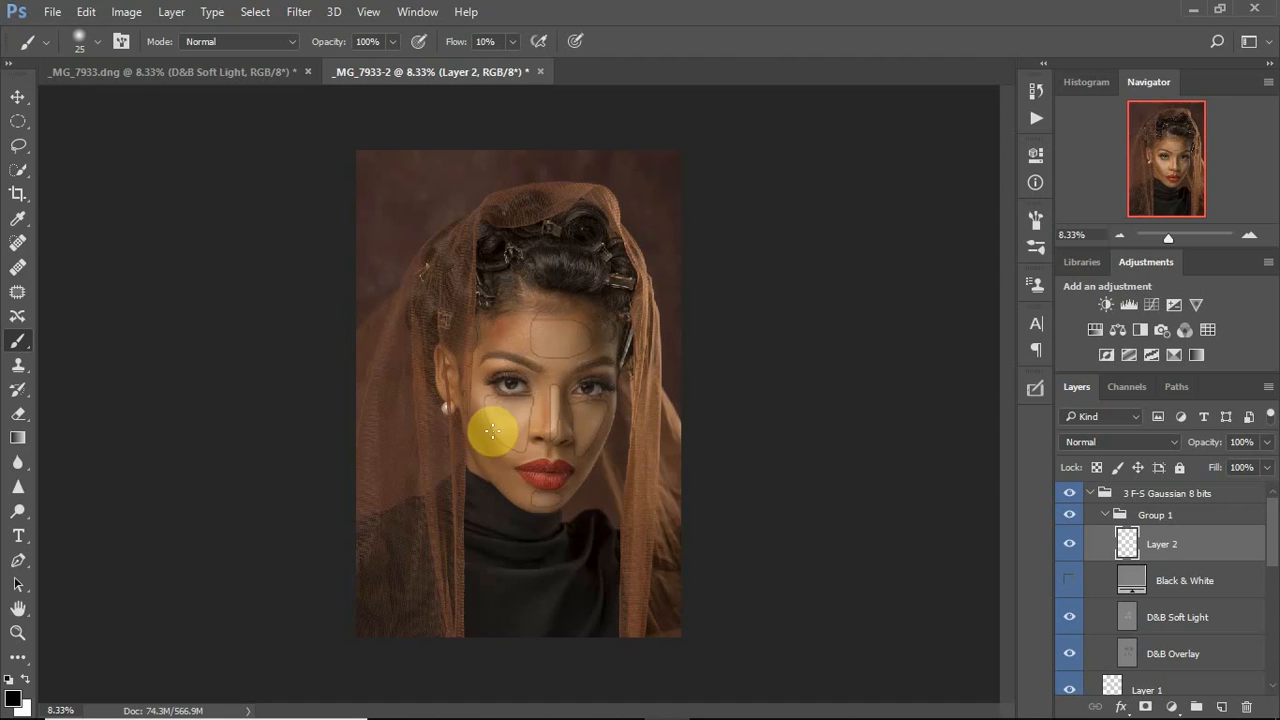
Mark the shadow zones on both cheeks and the forehead in black on Layer 2, and delete that guide layer.
{"action": "left_click_drag", "start_coordinate": [467, 418], "coordinate": [487, 436]}
{"action": "left_click_drag", "start_coordinate": [592, 450], "coordinate": [601, 432]}
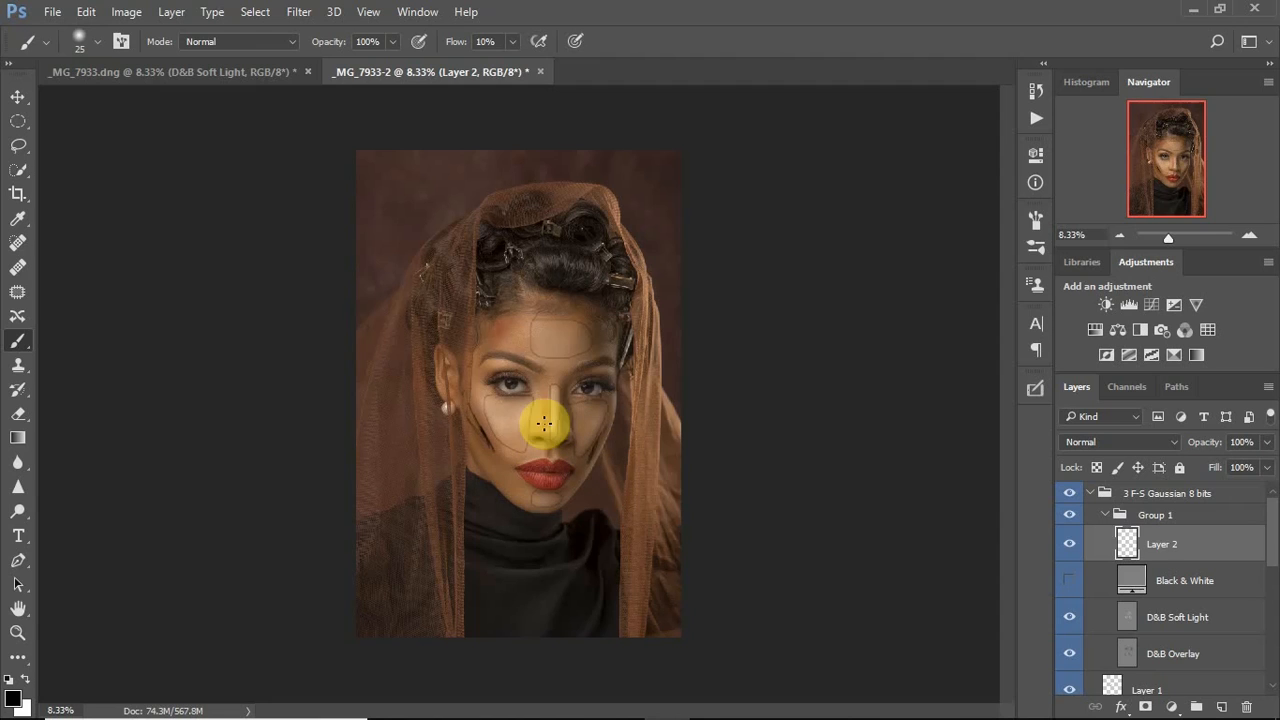
{"action": "mouse_move", "coordinate": [517, 334]}
{"action": "left_mouse_down"}
{"action": "mouse_move", "coordinate": [486, 349]}
{"action": "mouse_move", "coordinate": [506, 331]}
{"action": "left_mouse_up"}
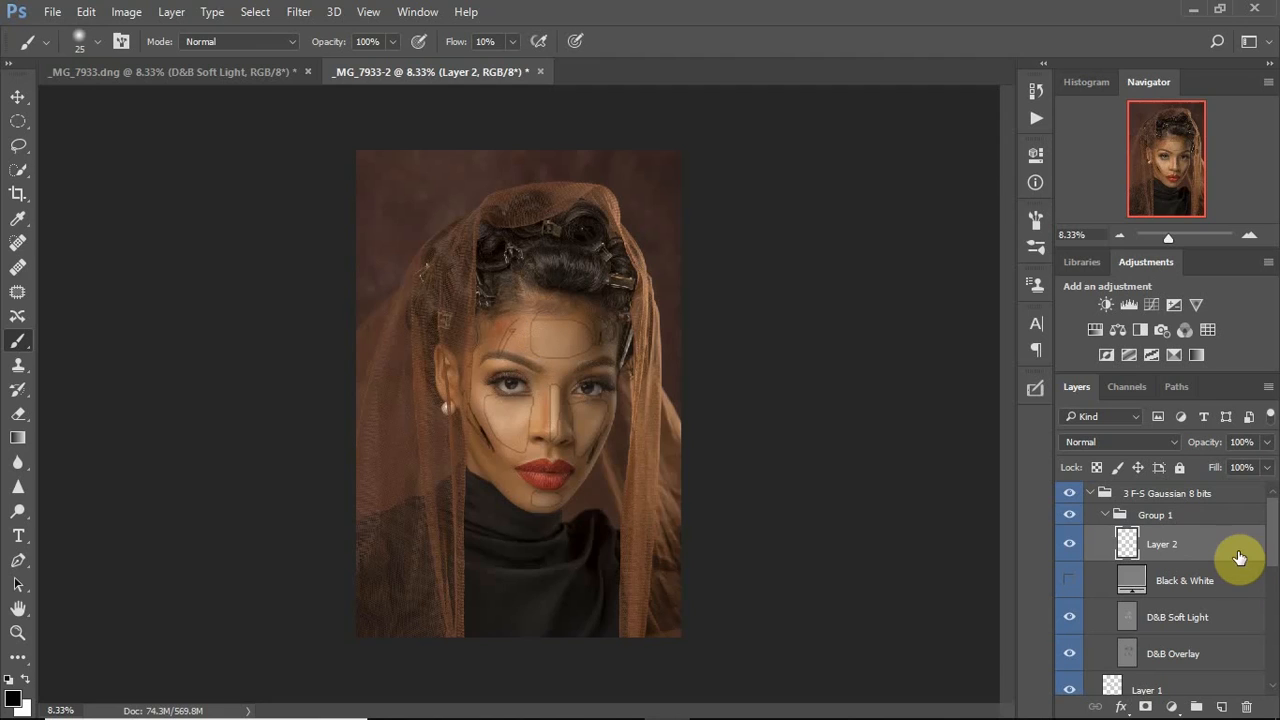
{"action": "key", "text": "Delete"}
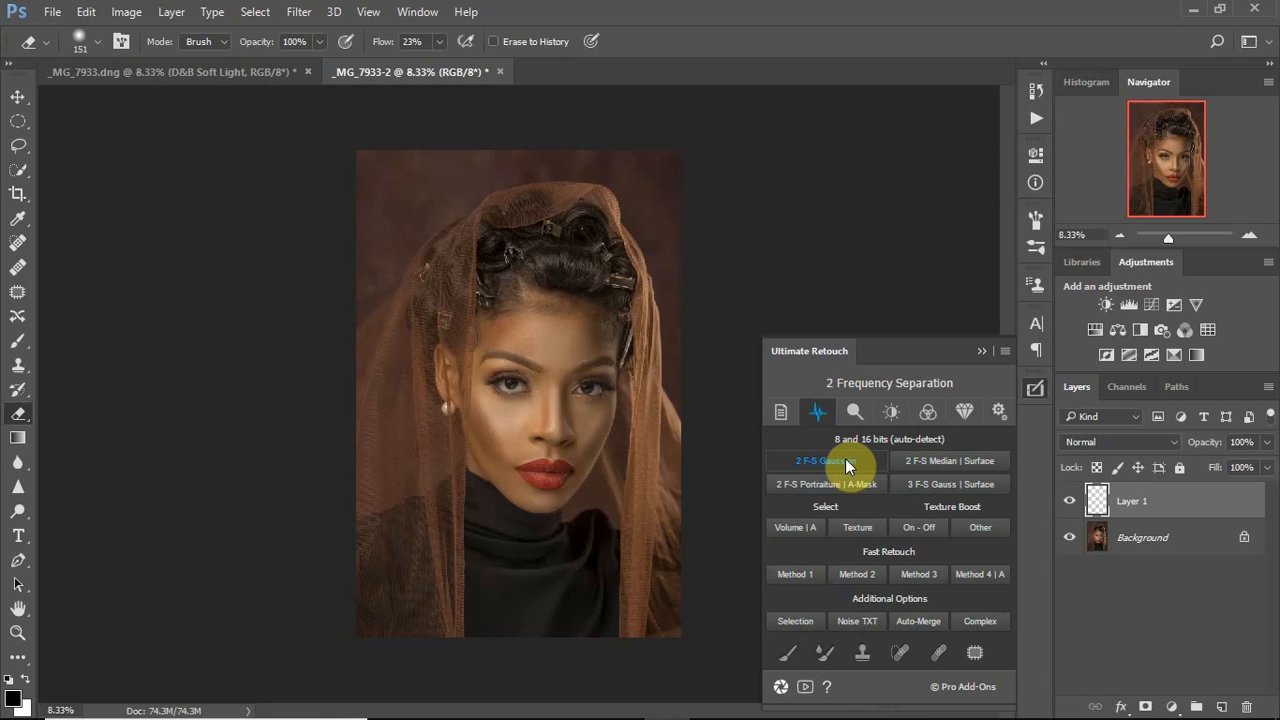
Run the 2 F-S Gaussian frequency separation from Ultimate Retouch with a Gaussian Blur radius of 4.3 pixels.
{"action": "left_click", "coordinate": [801, 455]}
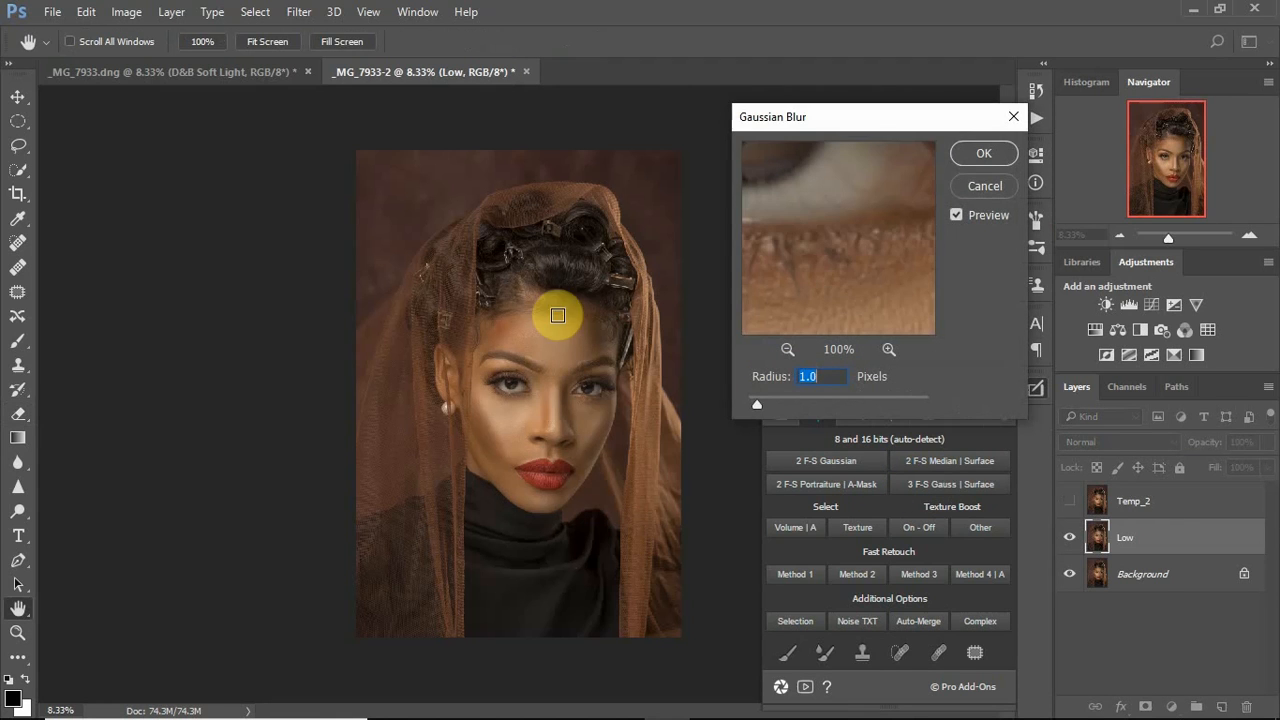
{"action": "left_click", "coordinate": [530, 331]}
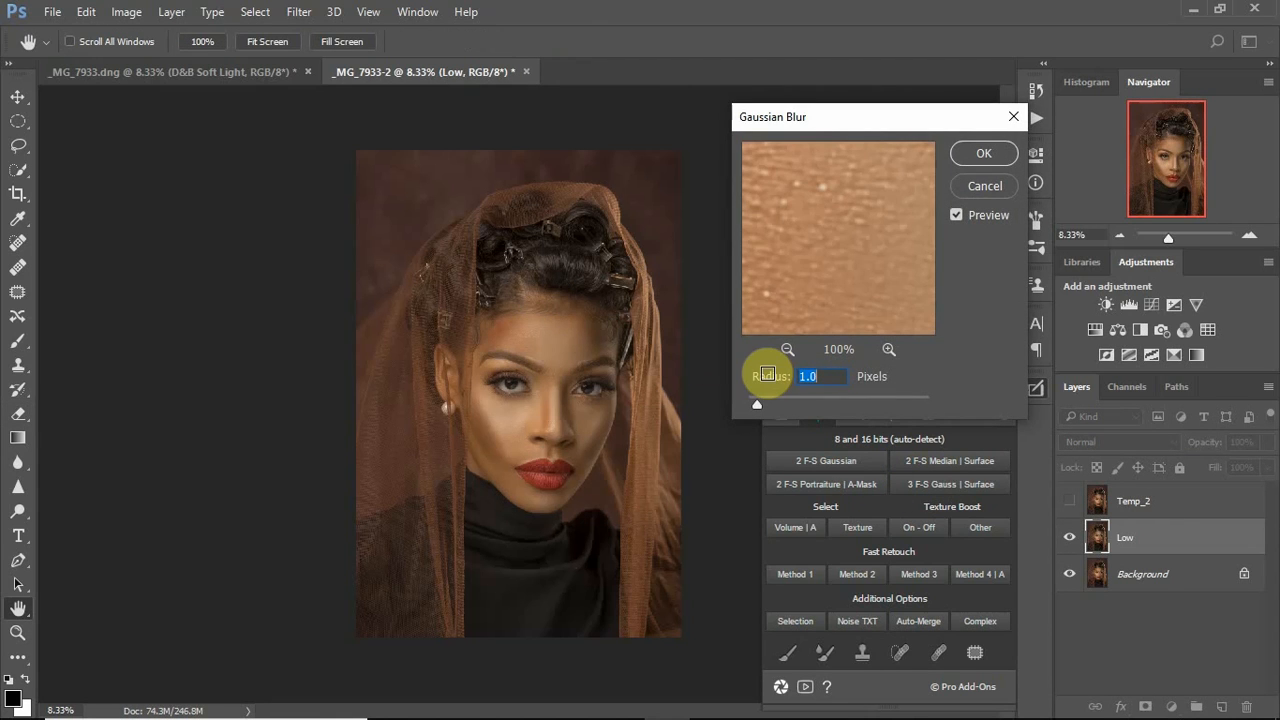
{"action": "key", "text": "Up"}
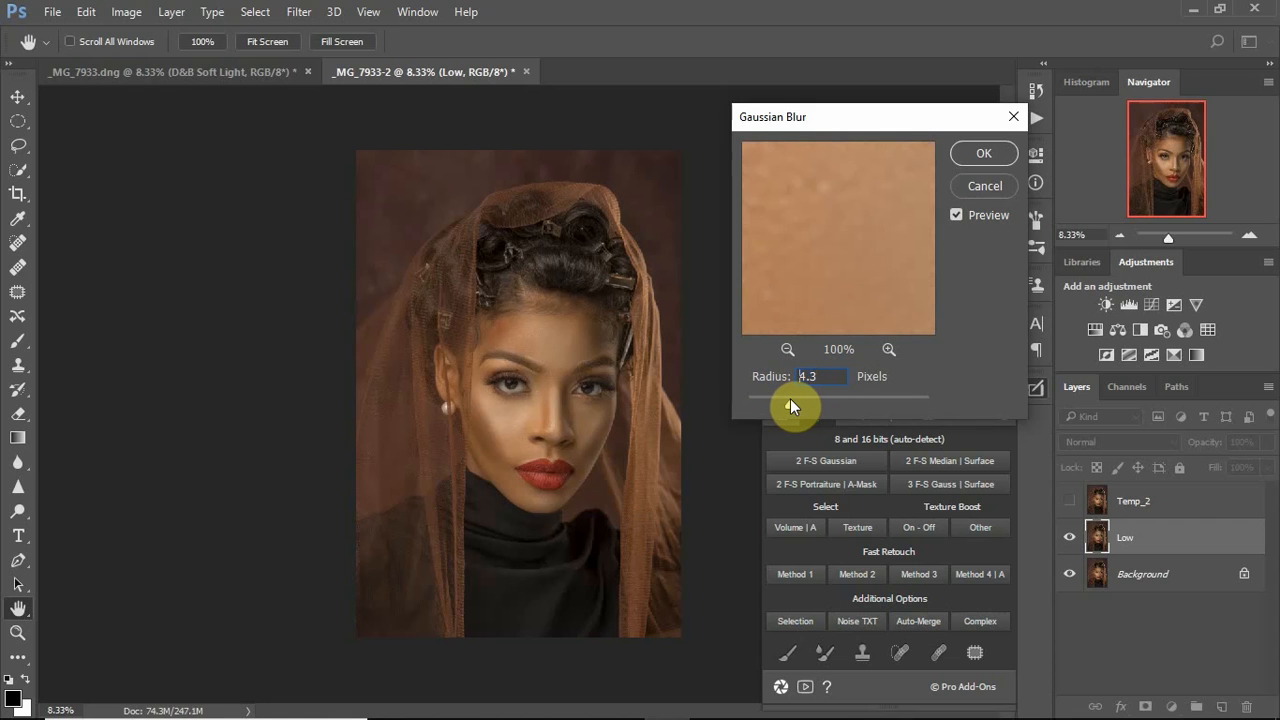
{"action": "left_click", "coordinate": [984, 153]}
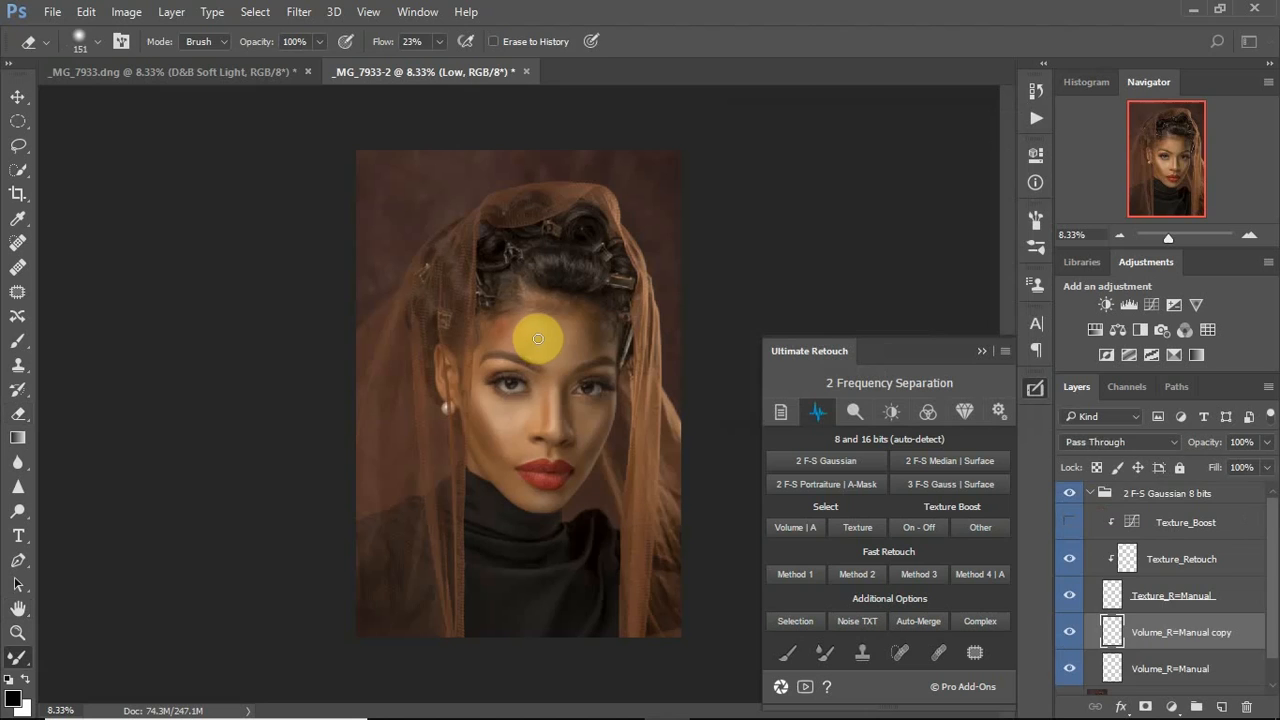
{"action": "left_click", "coordinate": [980, 349]}
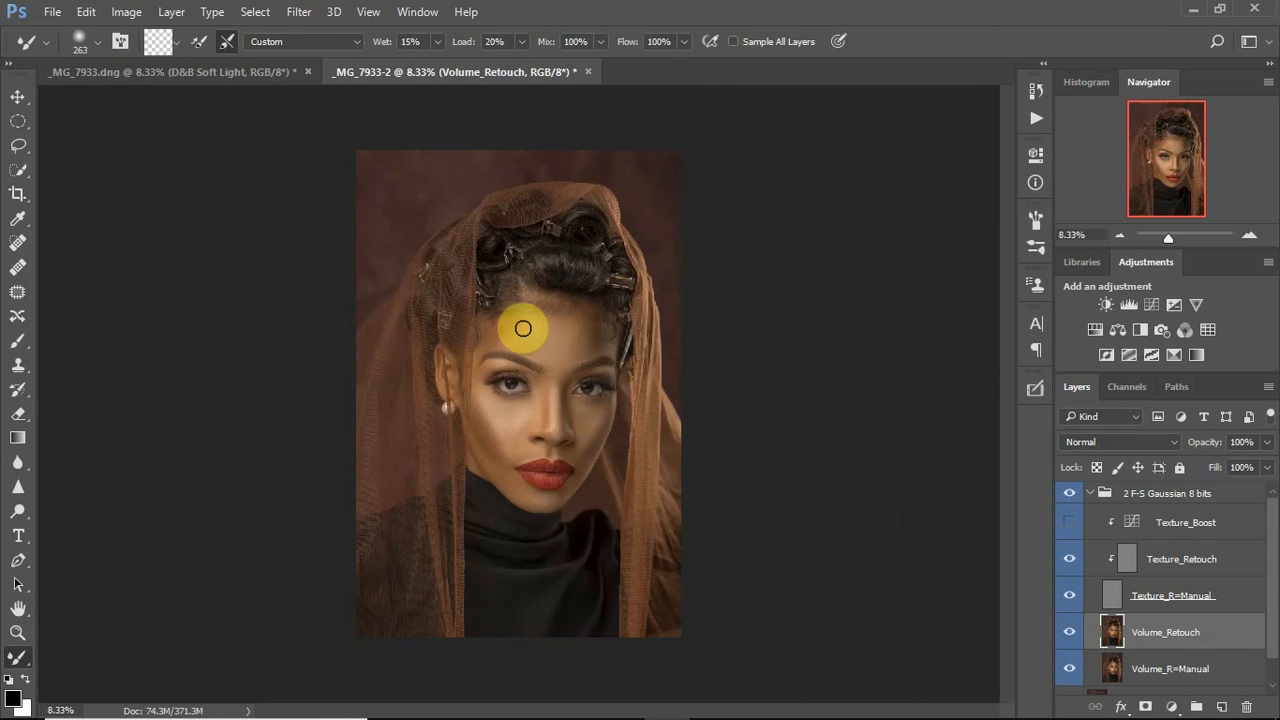
Blend the tonal transitions on the forehead, cheek and nose of Volume_Retouch with the Mixer Brush at 15% wet.
{"action": "scroll", "coordinate": [522, 328], "scroll_direction": "up", "scroll_amount": 2}
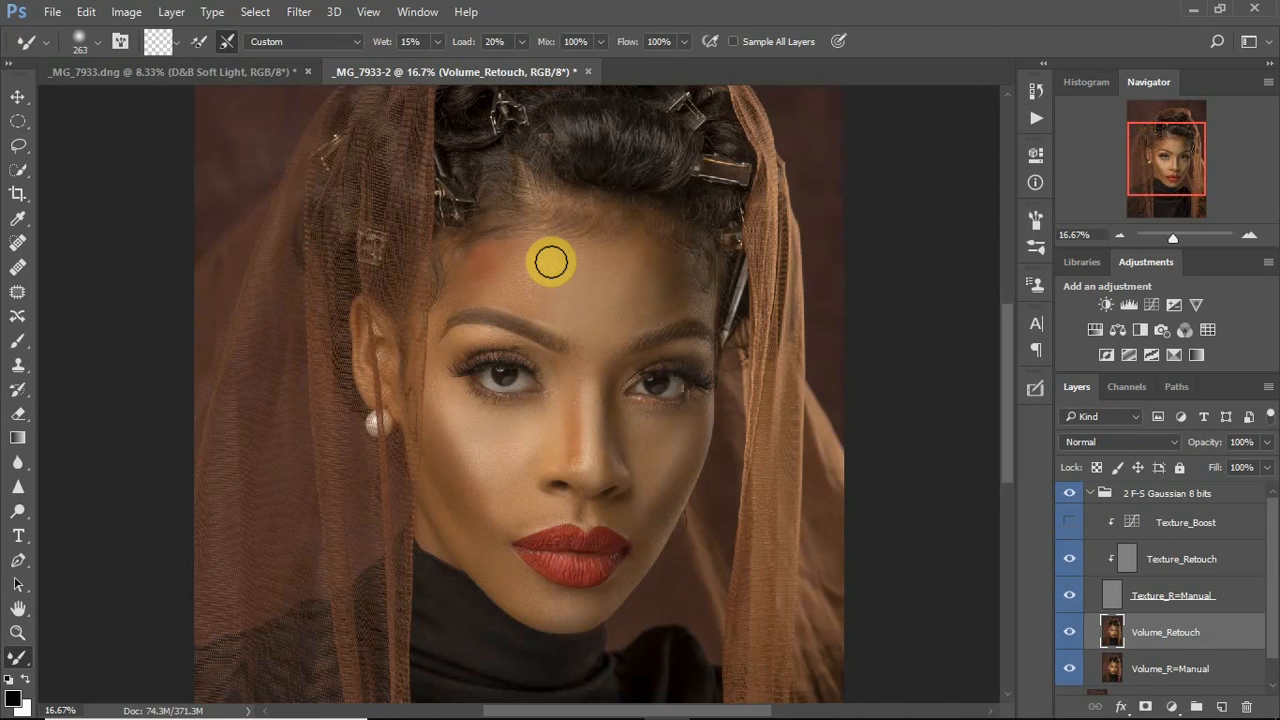
{"action": "right_click", "coordinate": [541, 275], "text": "alt"}
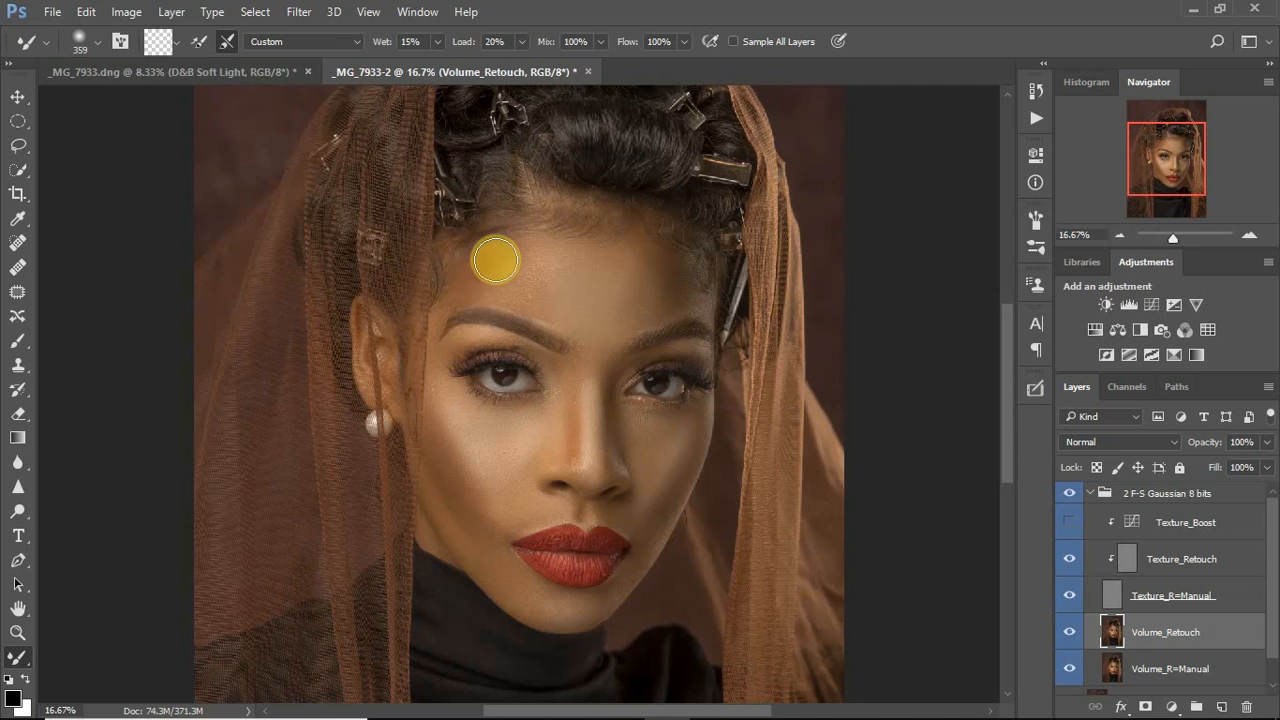
{"action": "mouse_move", "coordinate": [488, 260]}
{"action": "left_mouse_down"}
{"action": "mouse_move", "coordinate": [459, 293]}
{"action": "mouse_move", "coordinate": [521, 242]}
{"action": "mouse_move", "coordinate": [526, 253]}
{"action": "mouse_move", "coordinate": [496, 270]}
{"action": "mouse_move", "coordinate": [525, 260]}
{"action": "mouse_move", "coordinate": [551, 300]}
{"action": "left_mouse_up"}
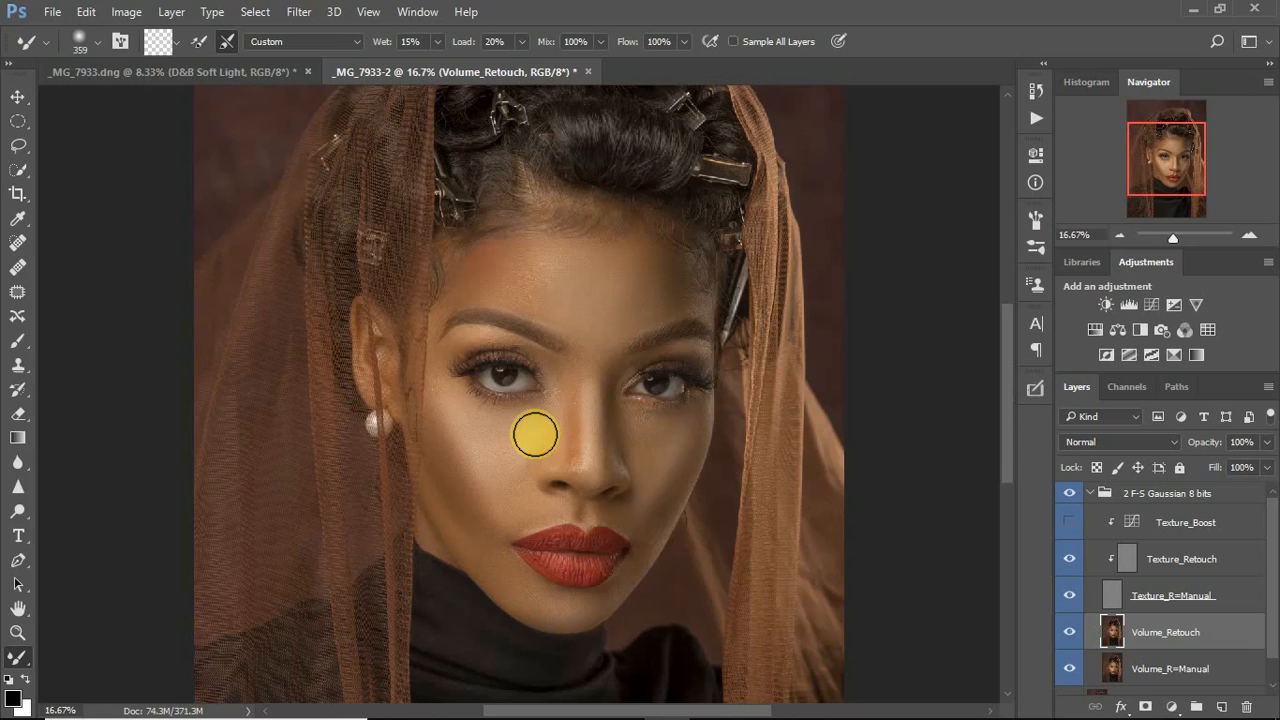
{"action": "right_click", "coordinate": [593, 351], "text": "alt"}
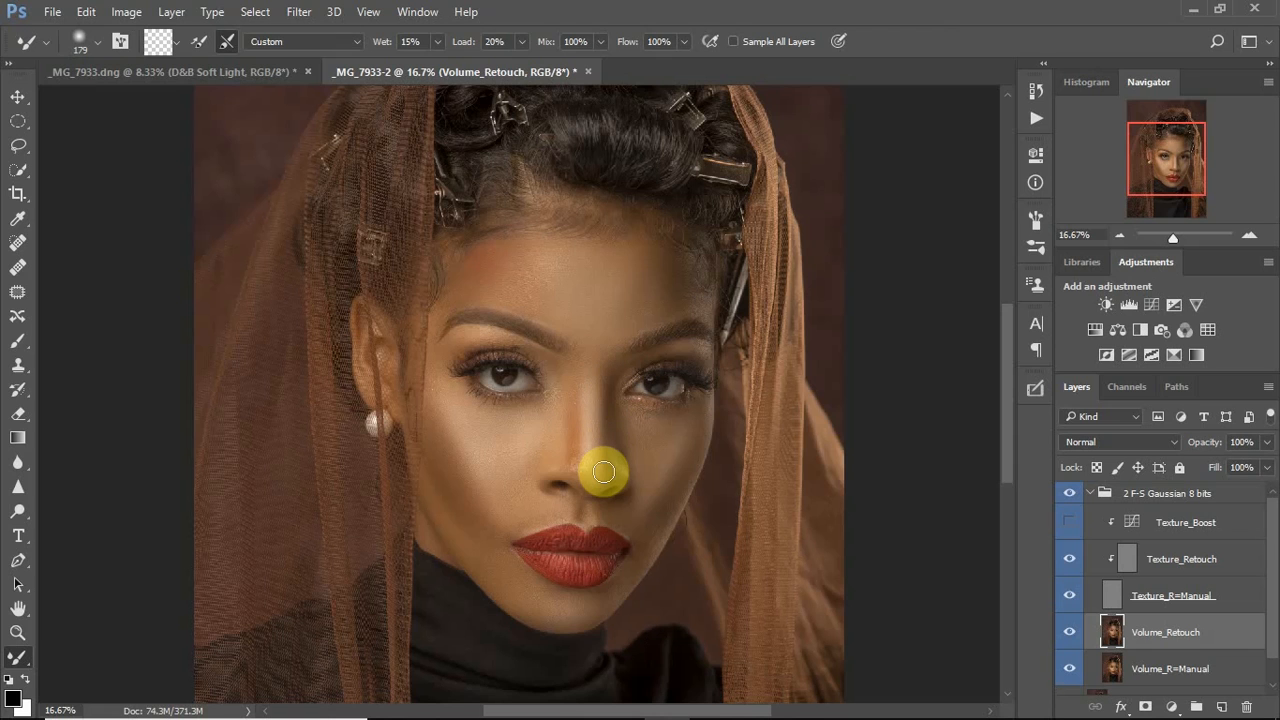
{"action": "key", "text": "ctrl+minus"}
{"action": "key", "text": "ctrl+minus"}
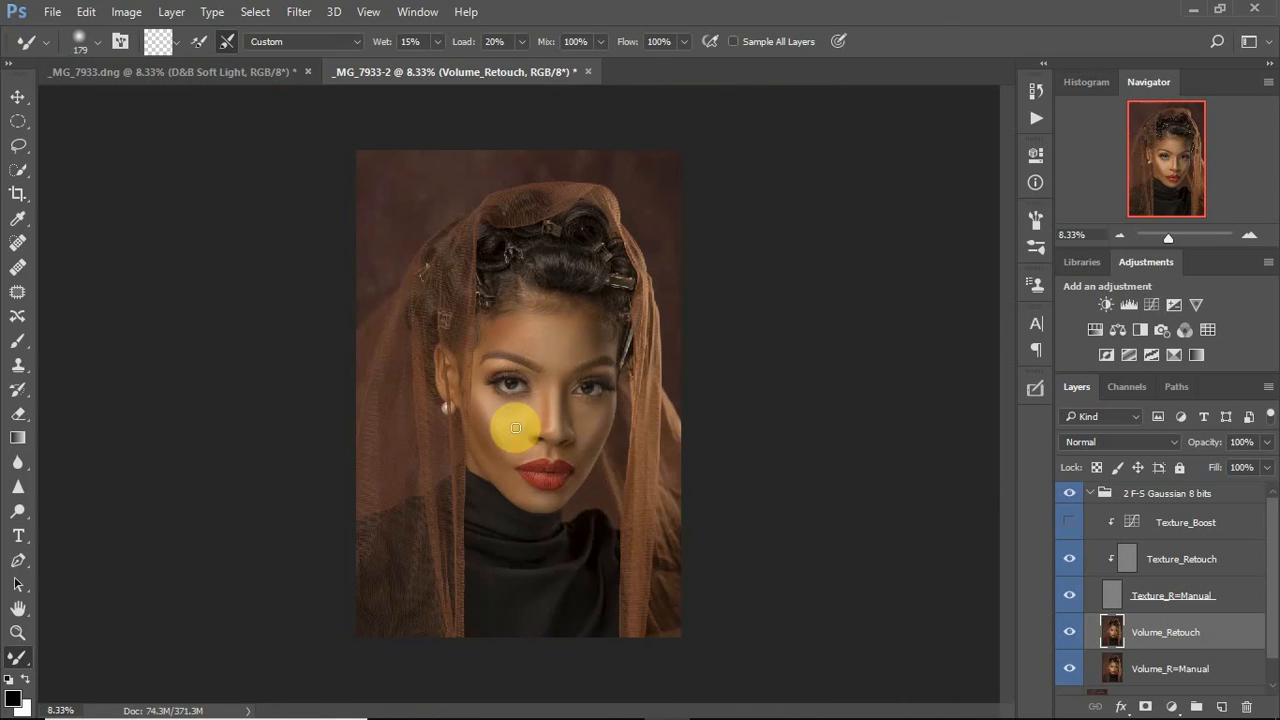
{"action": "left_click_drag", "start_coordinate": [497, 429], "coordinate": [508, 433], "text": "alt"}
Compare the portrait with and without the 2 F-S Gaussian 8 bits group, and reselect the Volume_Retouch layer.
{"action": "left_click", "coordinate": [1069, 494]}
{"action": "left_click", "coordinate": [1070, 496]}
{"action": "left_click", "coordinate": [1070, 496]}
{"action": "left_click", "coordinate": [1100, 494]}
{"action": "left_click", "coordinate": [1178, 633]}
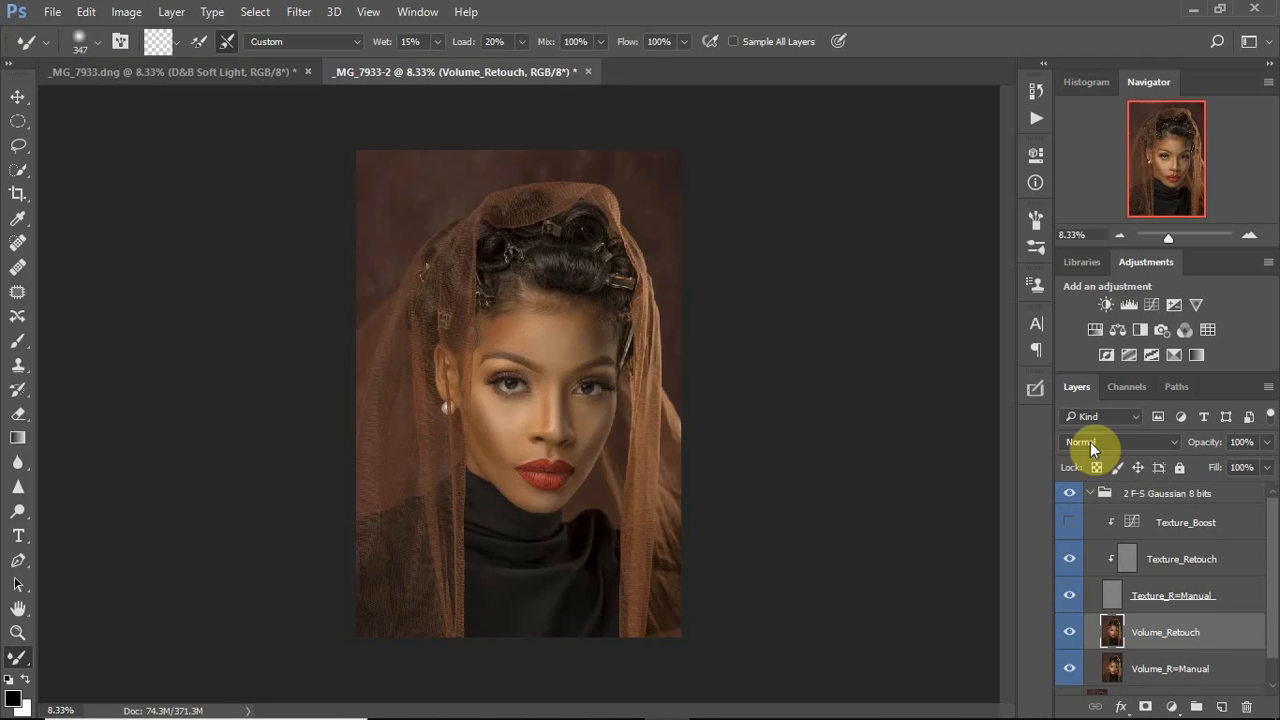
Try to run the Iris Enhancer from Ultimate Retouch's local tools.
{"action": "left_click", "coordinate": [1036, 389]}
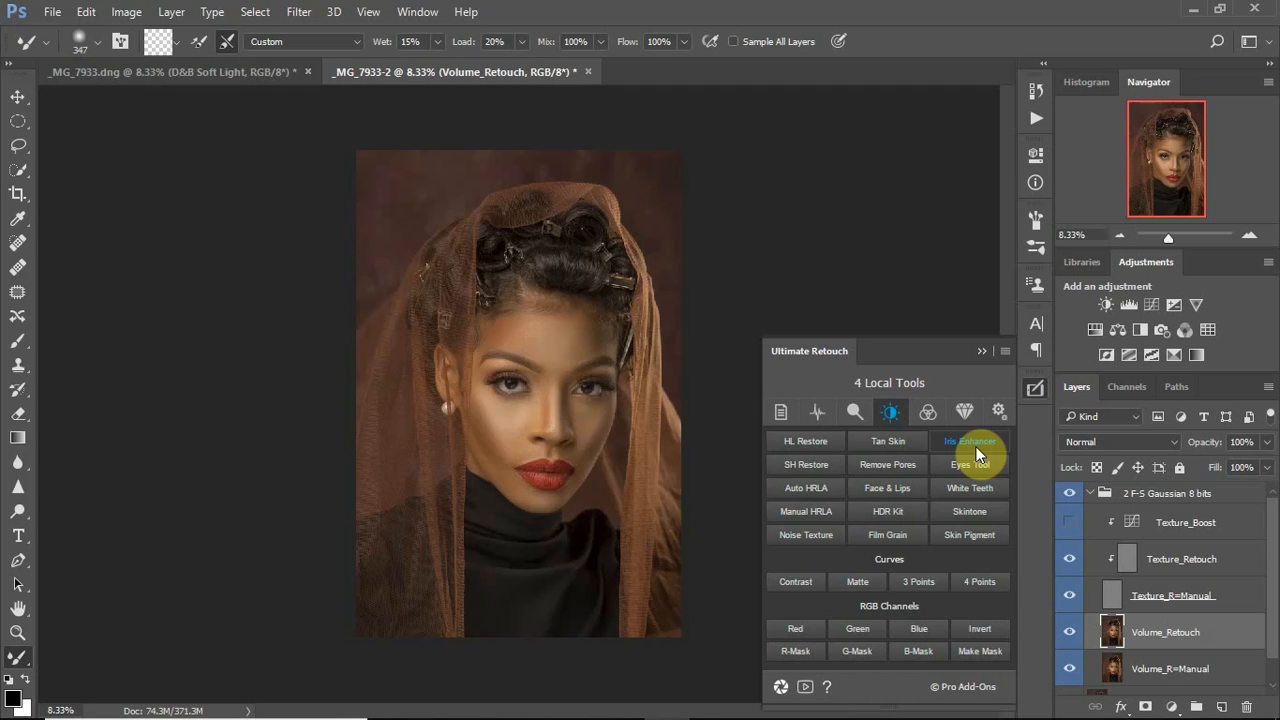
{"action": "left_click", "coordinate": [974, 443]}
{"action": "left_click", "coordinate": [899, 207]}
{"action": "left_click", "coordinate": [710, 432]}
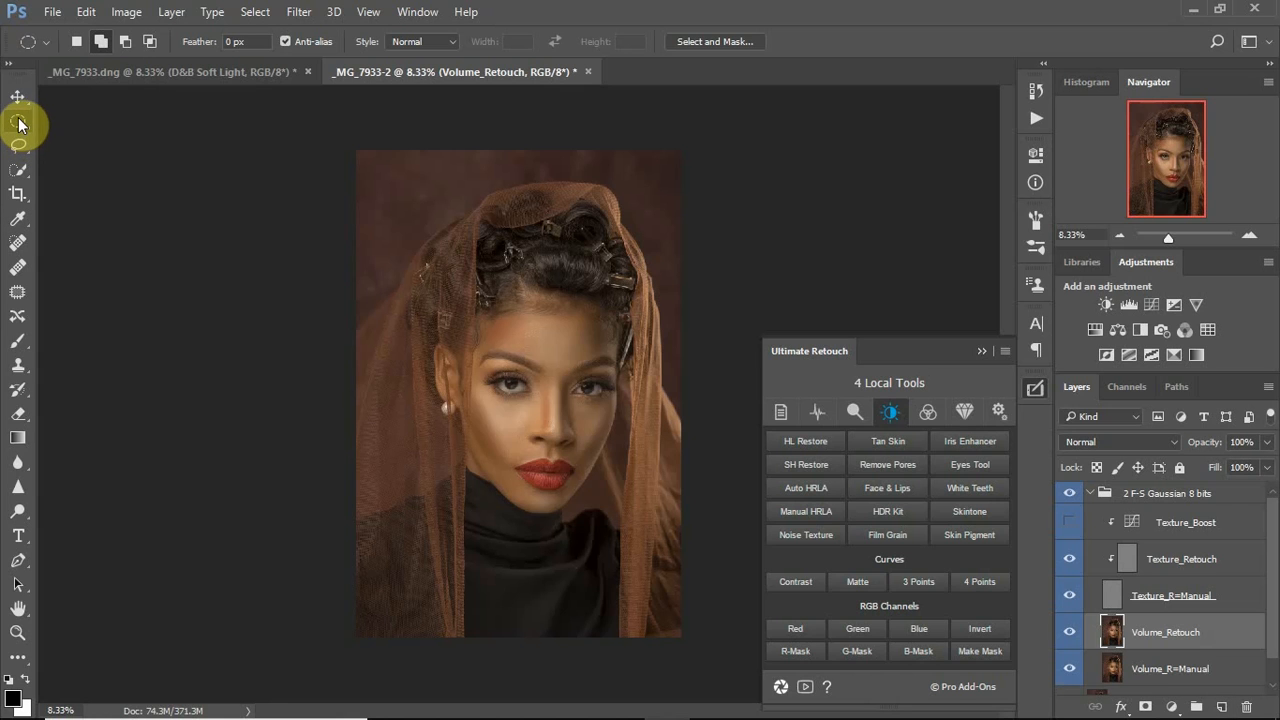
Select the iris of the eye nearer the earring with the Elliptical Marquee tool.
{"action": "key", "text": "ctrl+plus"}
{"action": "key", "text": "ctrl+plus"}
{"action": "key", "text": "ctrl+plus"}
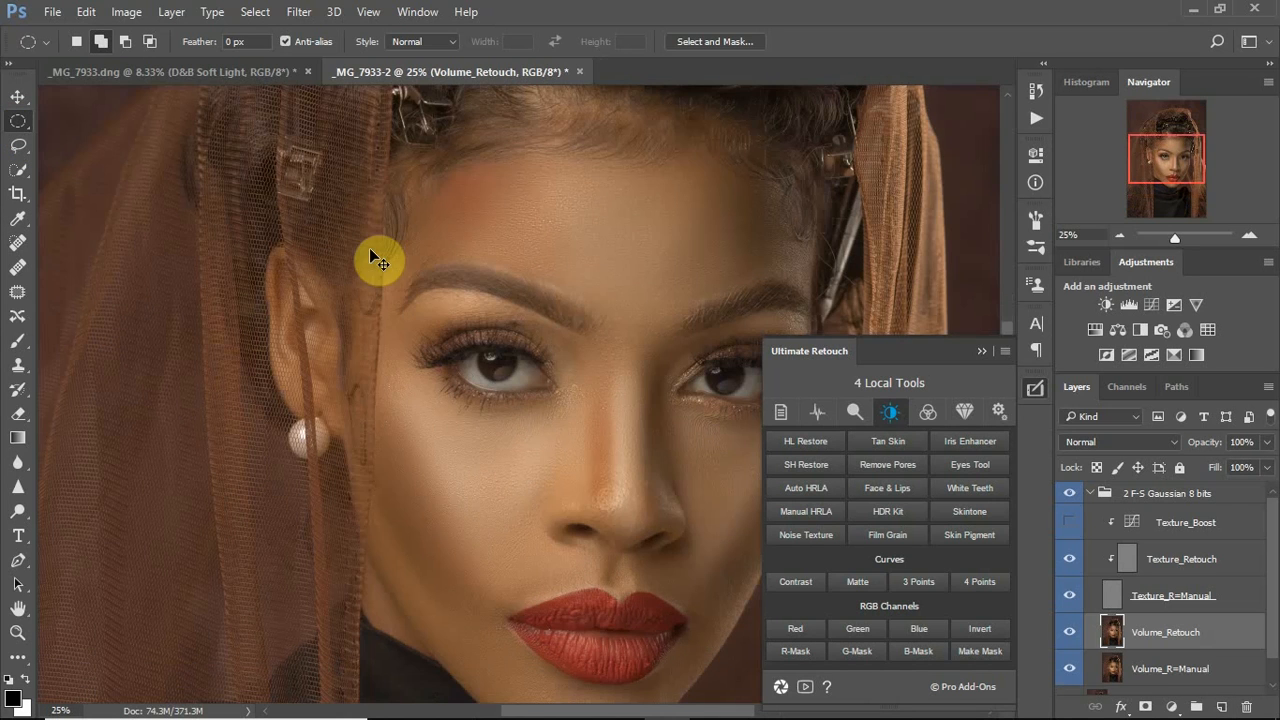
{"action": "left_click_drag", "start_coordinate": [479, 352], "coordinate": [511, 382]}
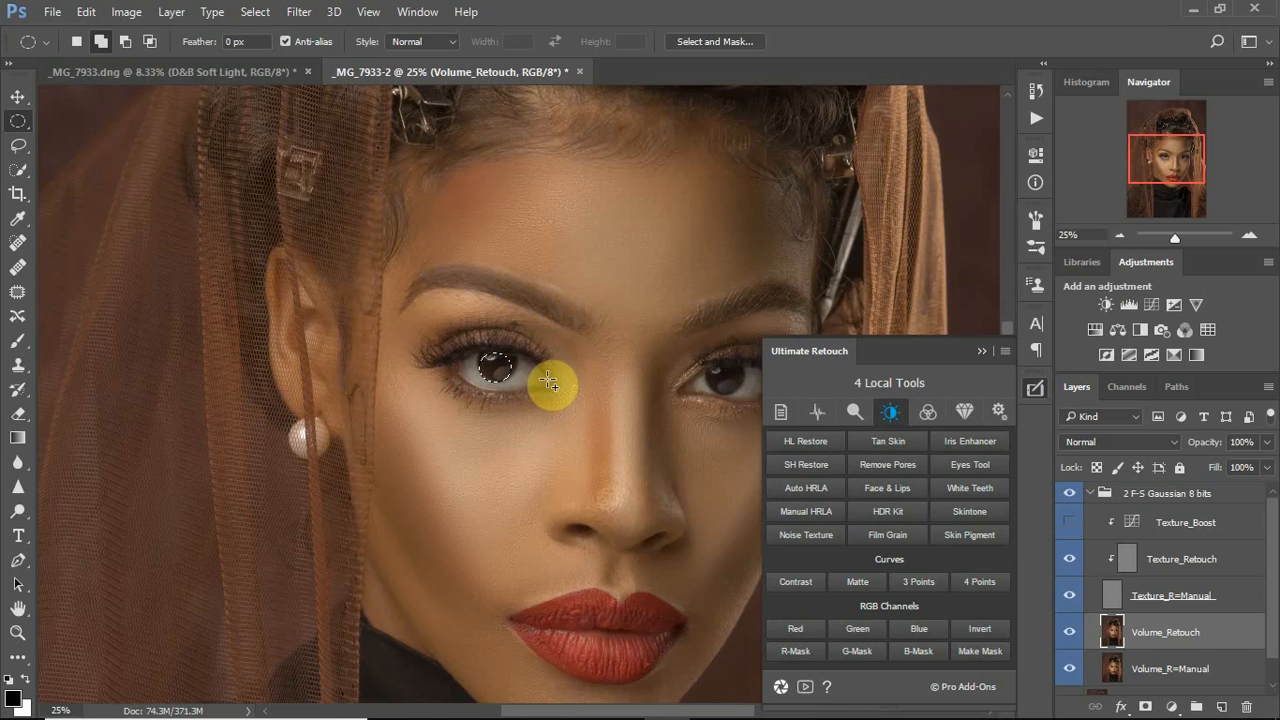
Add the second eye's iris to the selection and run Iris Enhancer with a Zoom radial blur of 30 at Best quality.
{"action": "left_click_drag", "start_coordinate": [707, 370], "coordinate": [743, 398]}
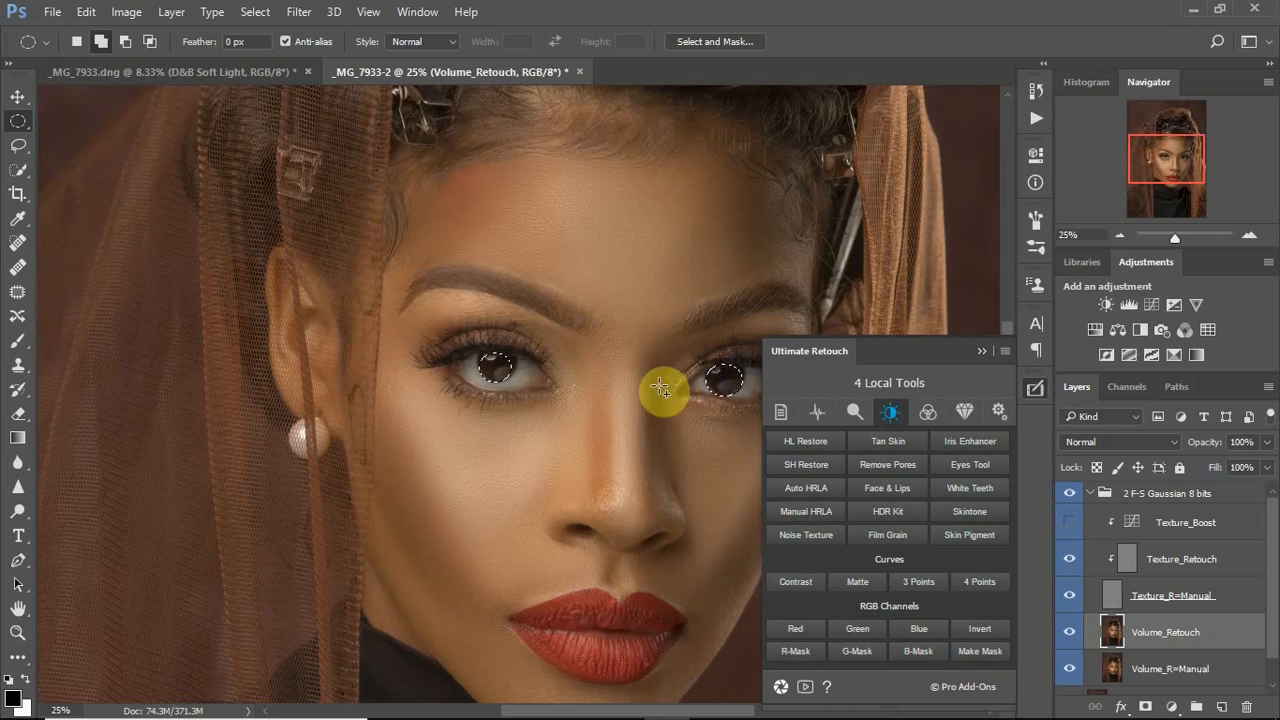
{"action": "left_click", "coordinate": [965, 447]}
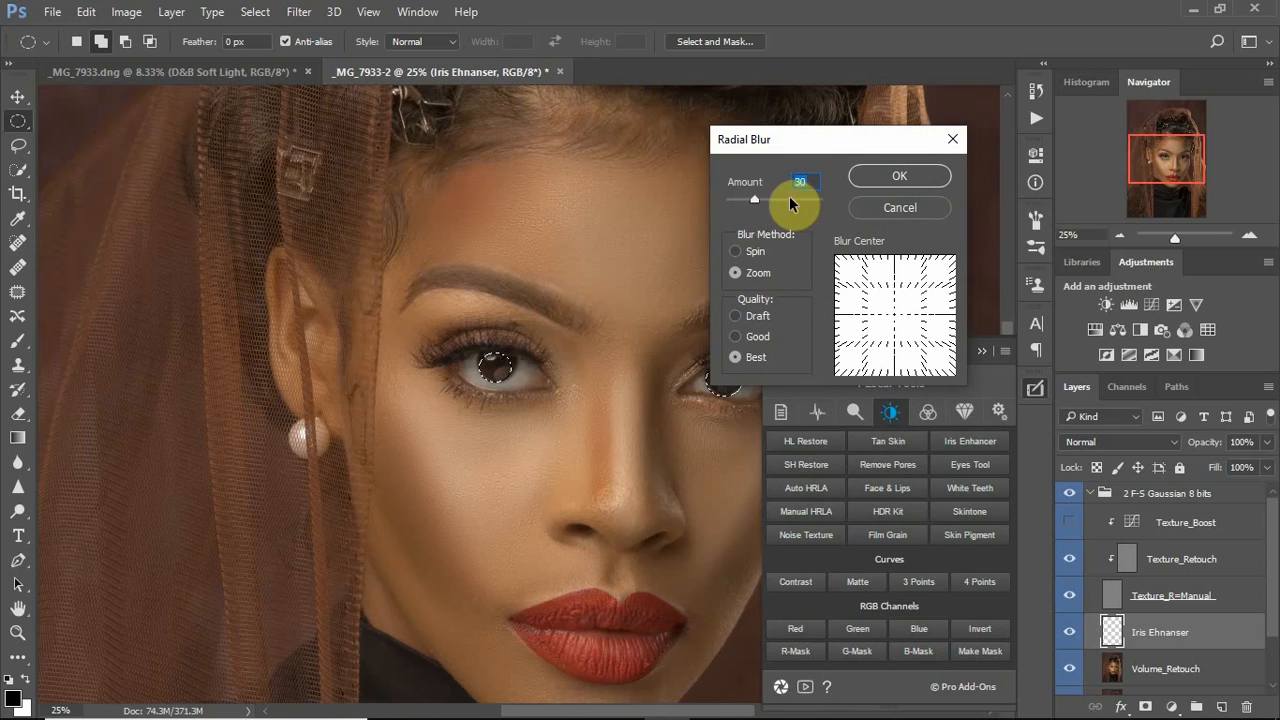
{"action": "left_click", "coordinate": [890, 180]}
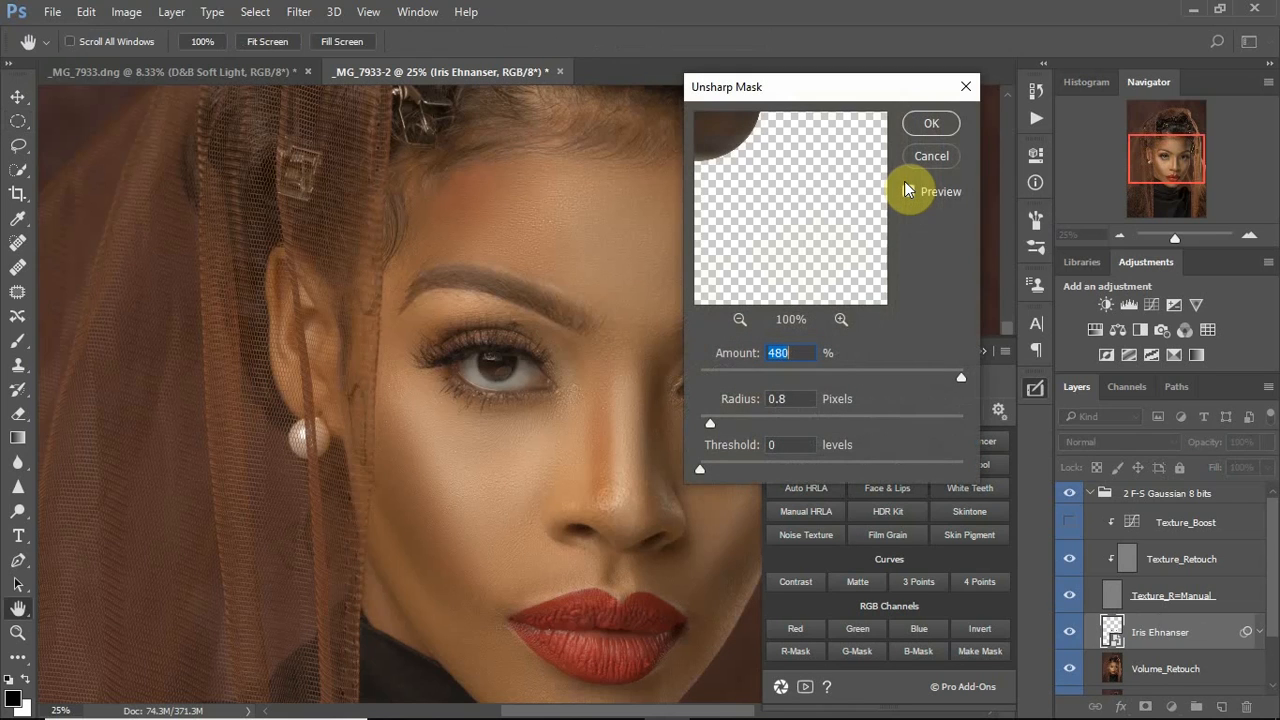
Sharpen the irises with Unsharp Mask at amount 480%, radius 3.5 pixels and threshold 16 levels.
{"action": "left_click_drag", "start_coordinate": [752, 420], "coordinate": [781, 417]}
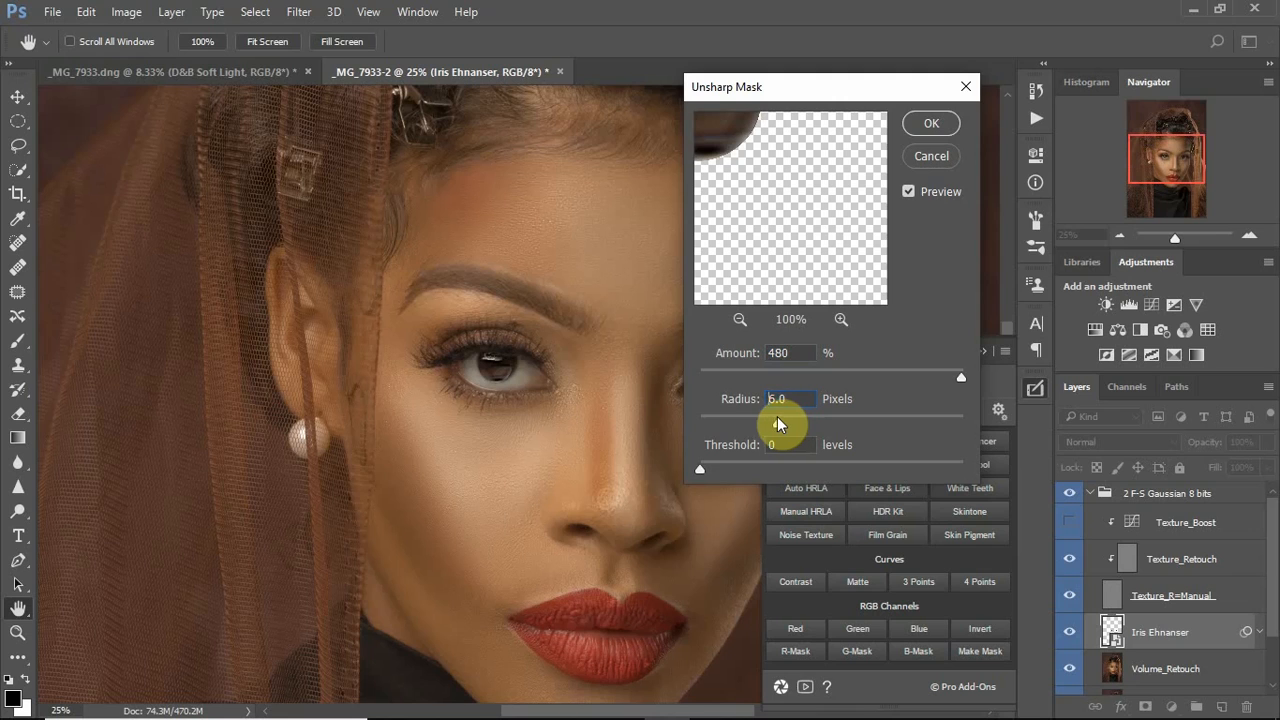
{"action": "left_click", "coordinate": [722, 466]}
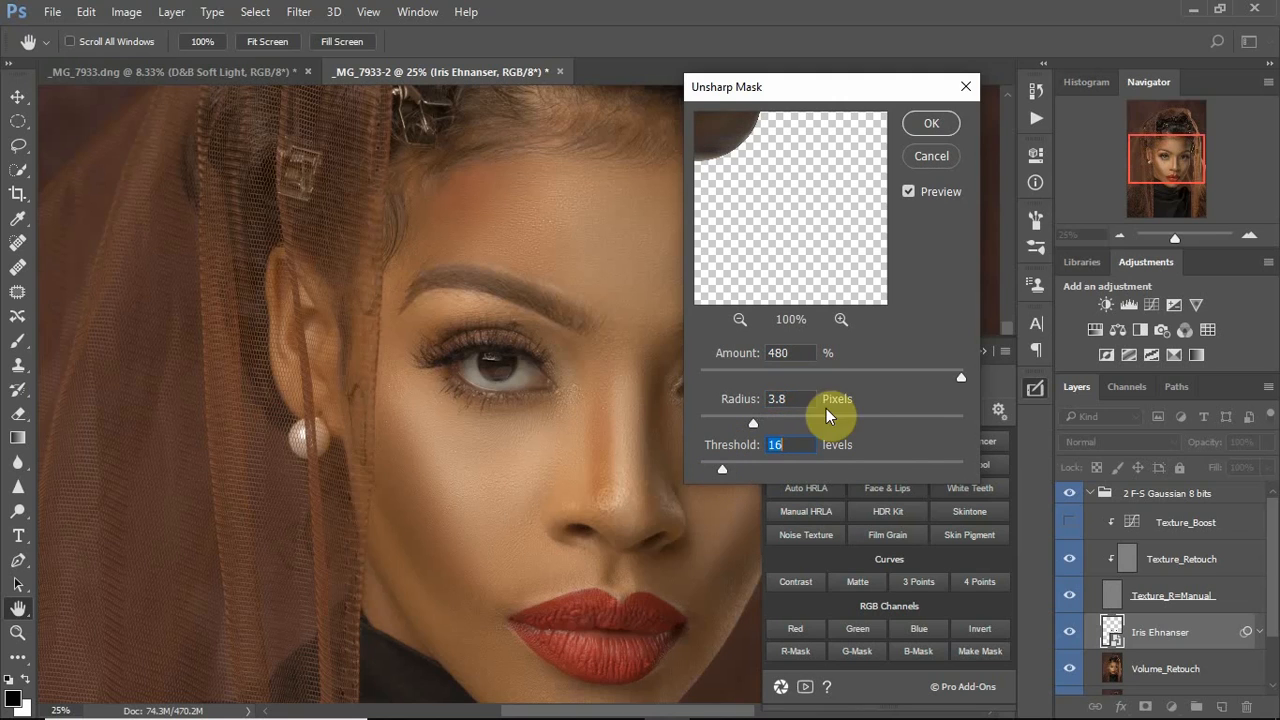
{"action": "left_click", "coordinate": [750, 425]}
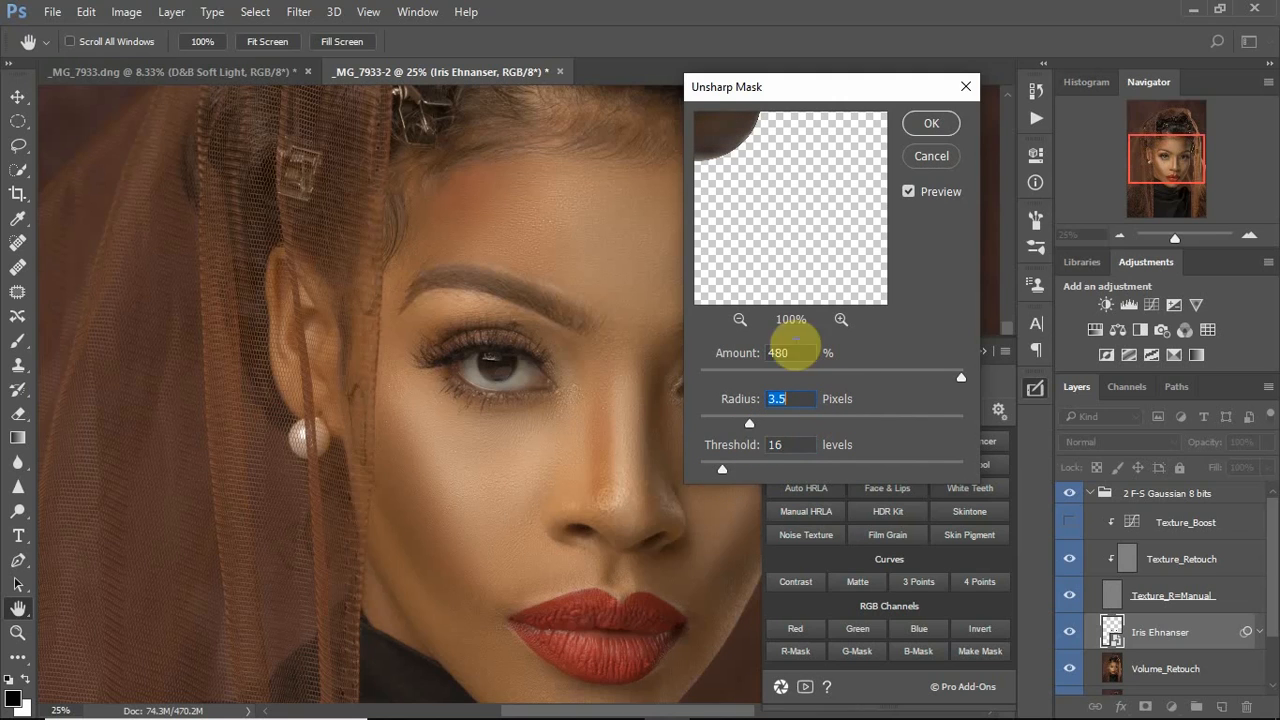
{"action": "left_click", "coordinate": [920, 129]}
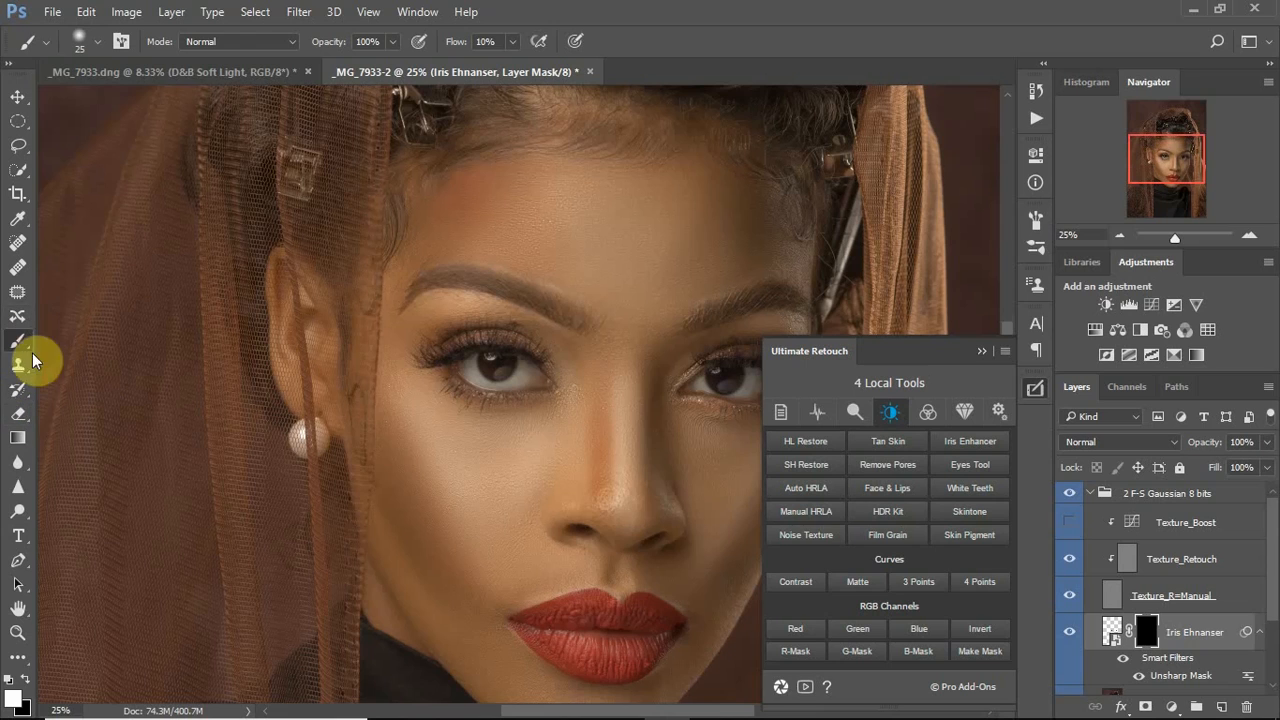
Reveal the enhancement on both irises by painting white on the Iris Ehnanser mask with a size 89 brush at 10% flow.
{"action": "mouse_move", "coordinate": [503, 376]}
{"action": "left_mouse_down", "text": "alt"}
{"action": "mouse_move", "coordinate": [520, 383]}
{"action": "mouse_move", "coordinate": [498, 366]}
{"action": "left_mouse_up", "text": "alt"}
{"action": "mouse_move", "coordinate": [723, 371]}
{"action": "left_mouse_down"}
{"action": "mouse_move", "coordinate": [711, 380]}
{"action": "mouse_move", "coordinate": [727, 368]}
{"action": "mouse_move", "coordinate": [726, 388]}
{"action": "left_mouse_up"}
{"action": "left_click_drag", "start_coordinate": [480, 354], "coordinate": [496, 374]}
Compare the eyes with and without the Iris Ehnanser layer, both close up and on the wider portrait.
{"action": "left_click", "coordinate": [1068, 640]}
{"action": "left_click", "coordinate": [1068, 640]}
{"action": "left_click", "coordinate": [1068, 640]}
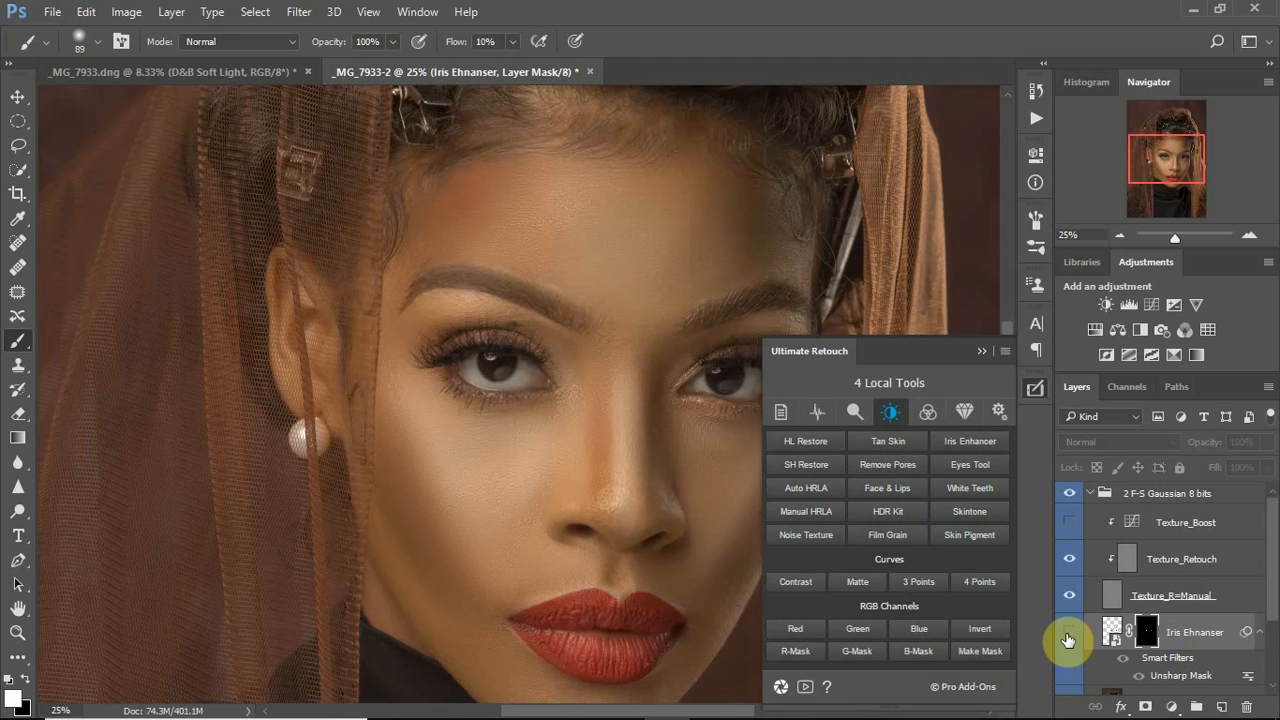
{"action": "key", "text": "ctrl+minus"}
{"action": "key", "text": "ctrl+minus"}
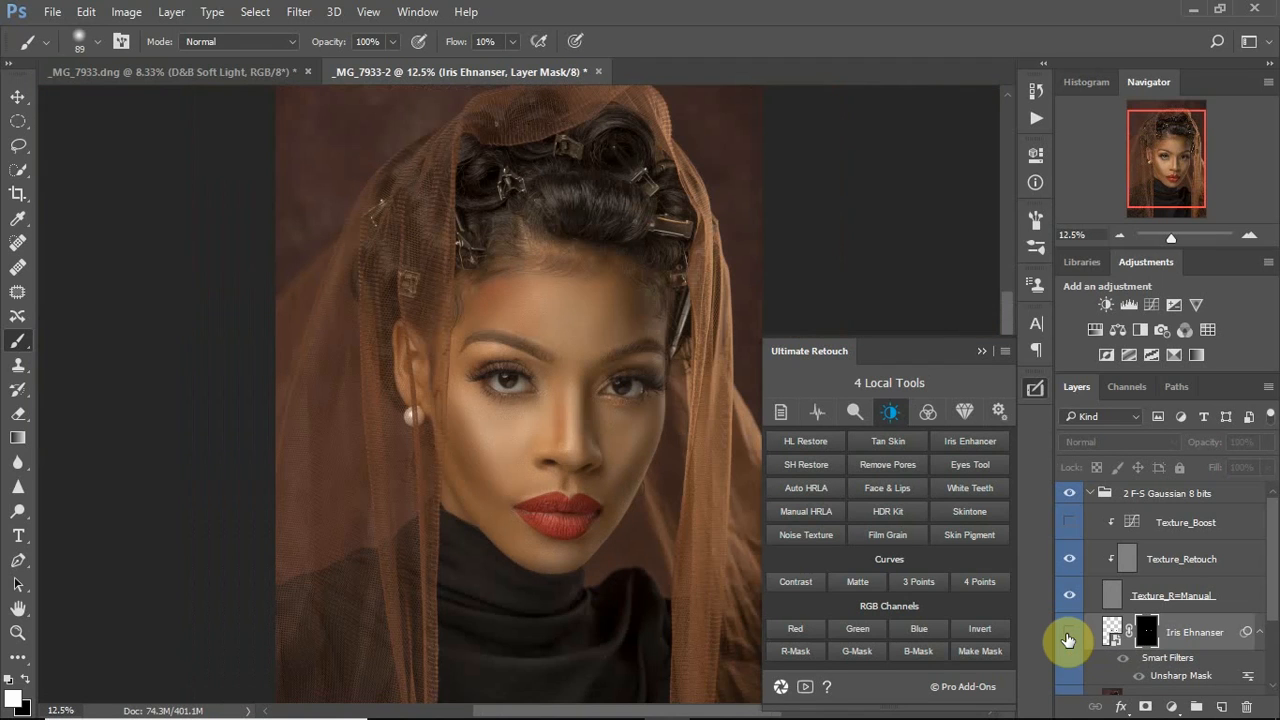
{"action": "left_click", "coordinate": [1069, 634]}
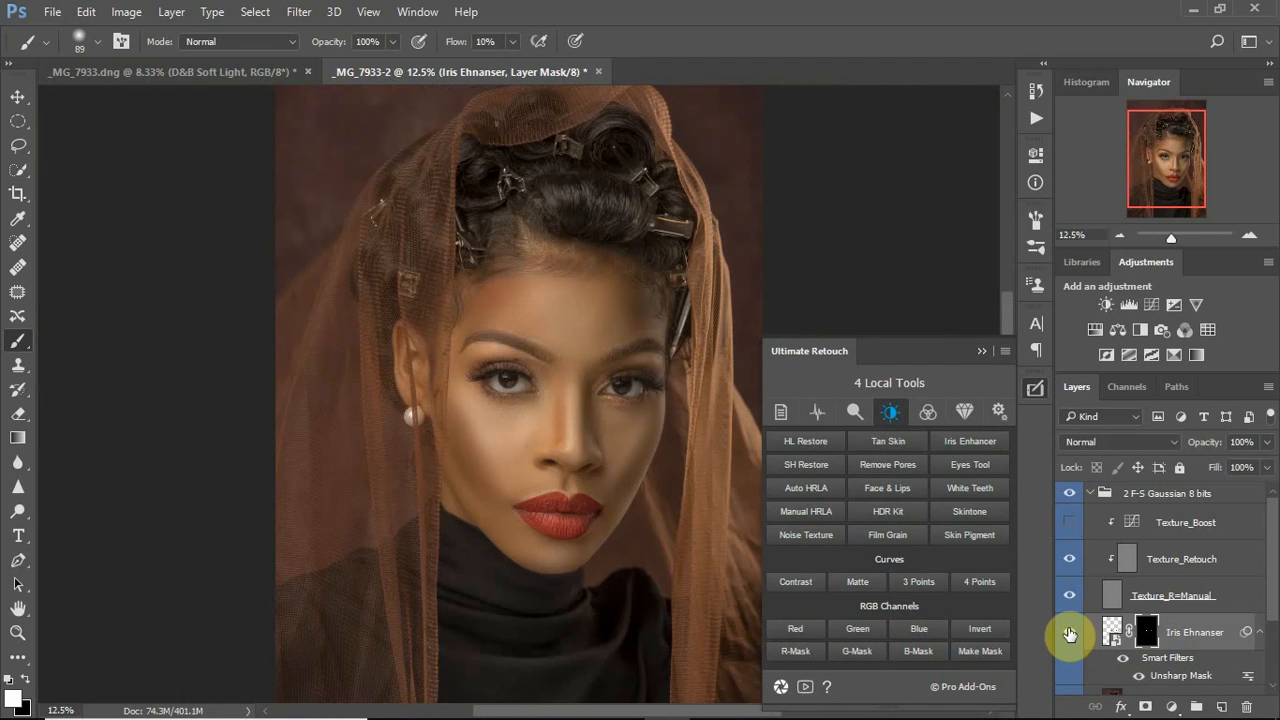
{"action": "left_click", "coordinate": [1069, 634]}
{"action": "left_click", "coordinate": [1069, 634]}
{"action": "left_click", "coordinate": [1070, 635]}
{"action": "left_click", "coordinate": [1070, 635]}
Collapse the Iris Ehnanser smart filters and run Eyes Tool with a High Pass radius of 6.2 pixels.
{"action": "left_click_drag", "start_coordinate": [1267, 565], "coordinate": [1278, 617]}
{"action": "left_click", "coordinate": [1260, 568]}
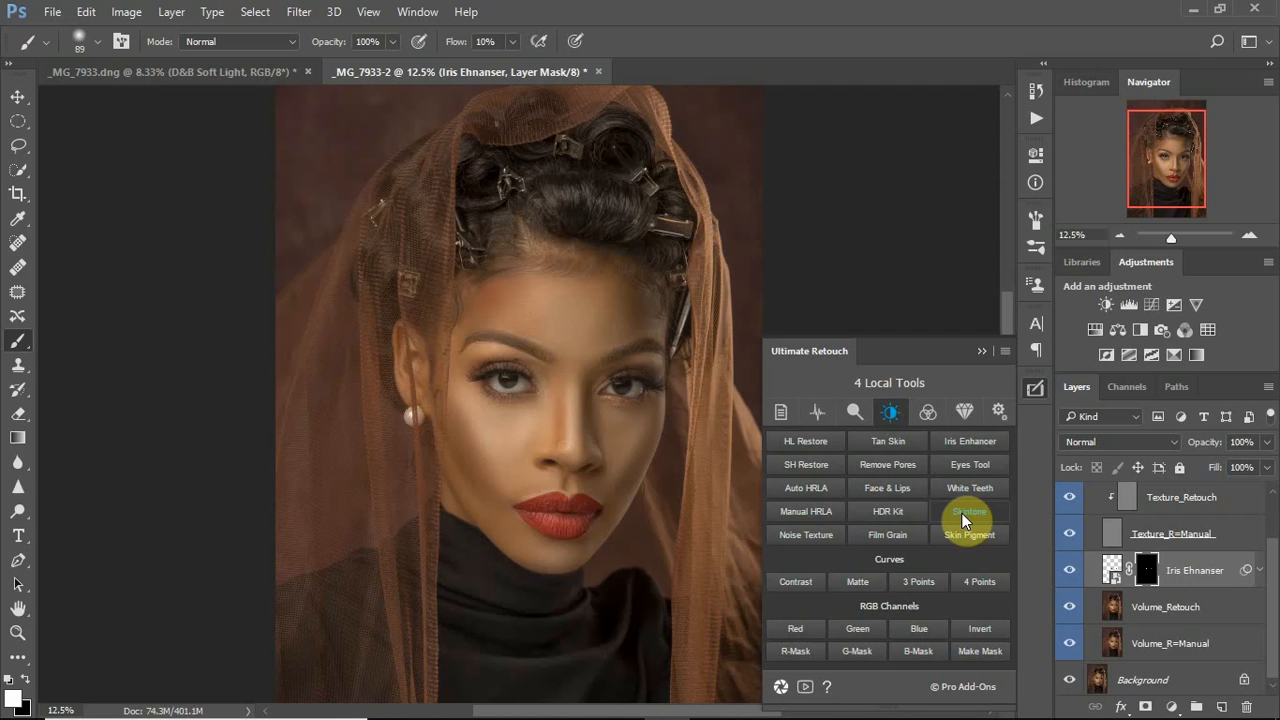
{"action": "left_click", "coordinate": [972, 466]}
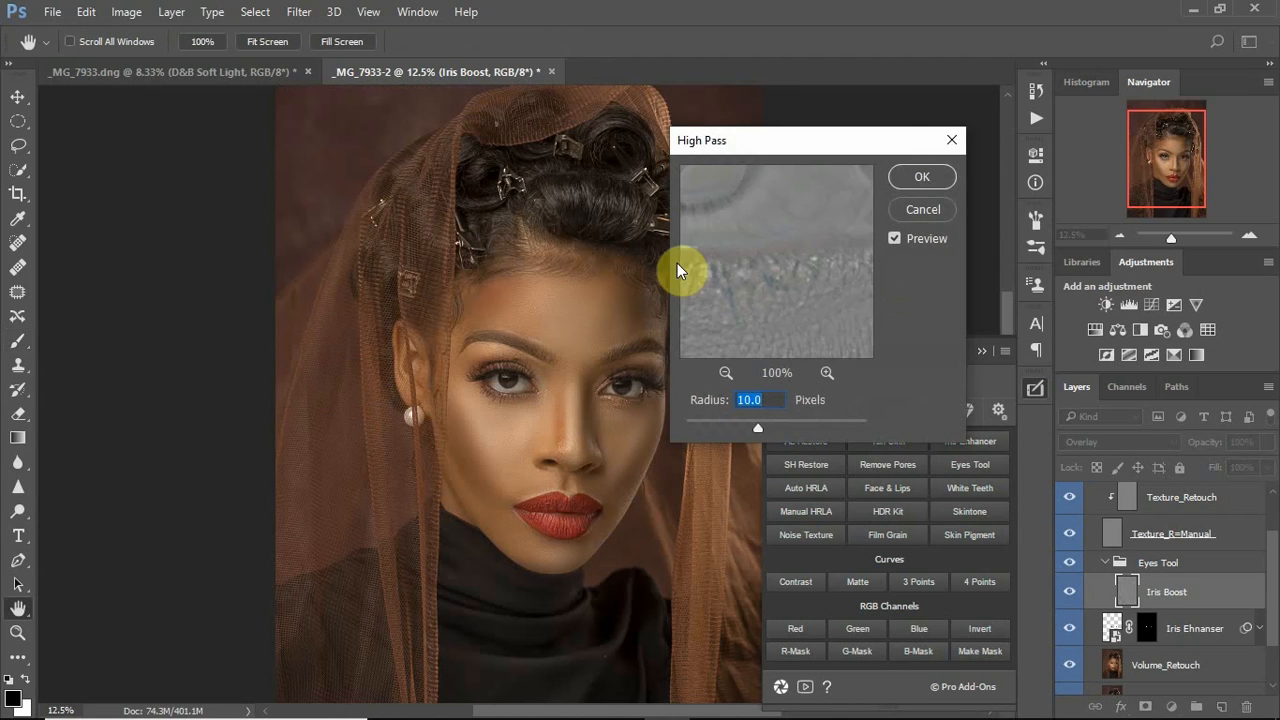
{"action": "left_click", "coordinate": [613, 392]}
{"action": "left_click_drag", "start_coordinate": [757, 427], "coordinate": [741, 424]}
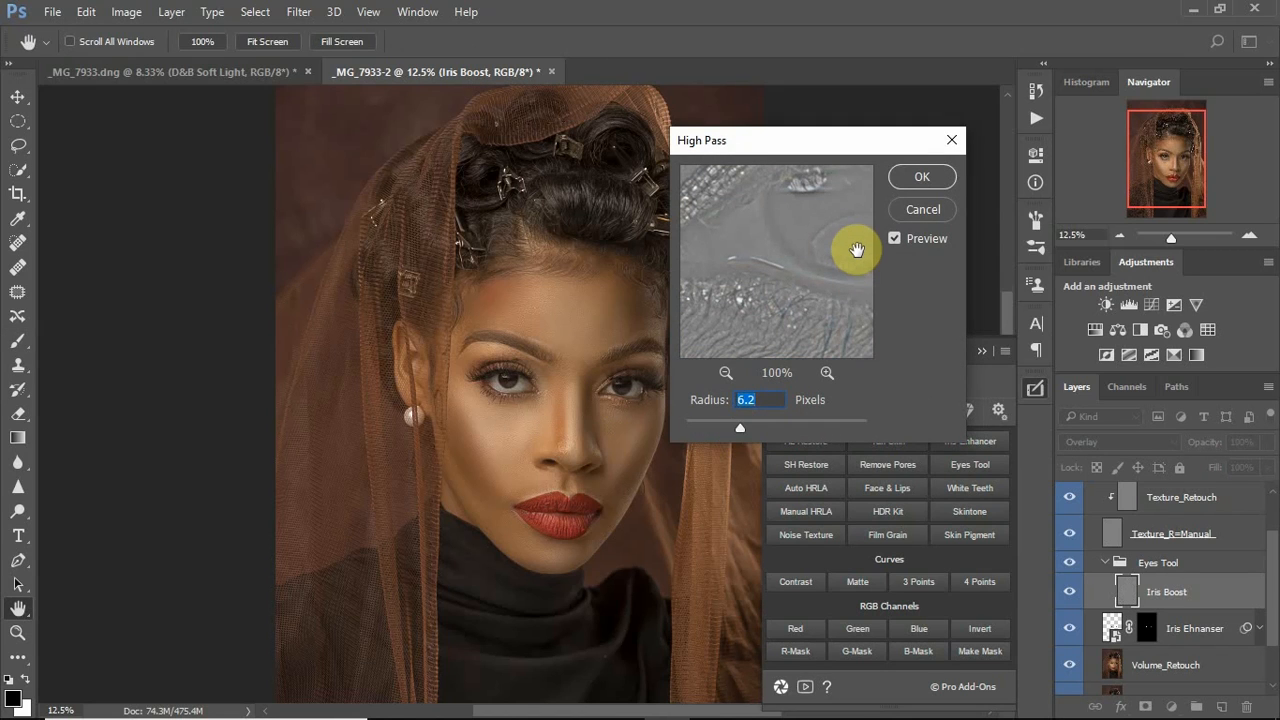
{"action": "left_click", "coordinate": [924, 177]}
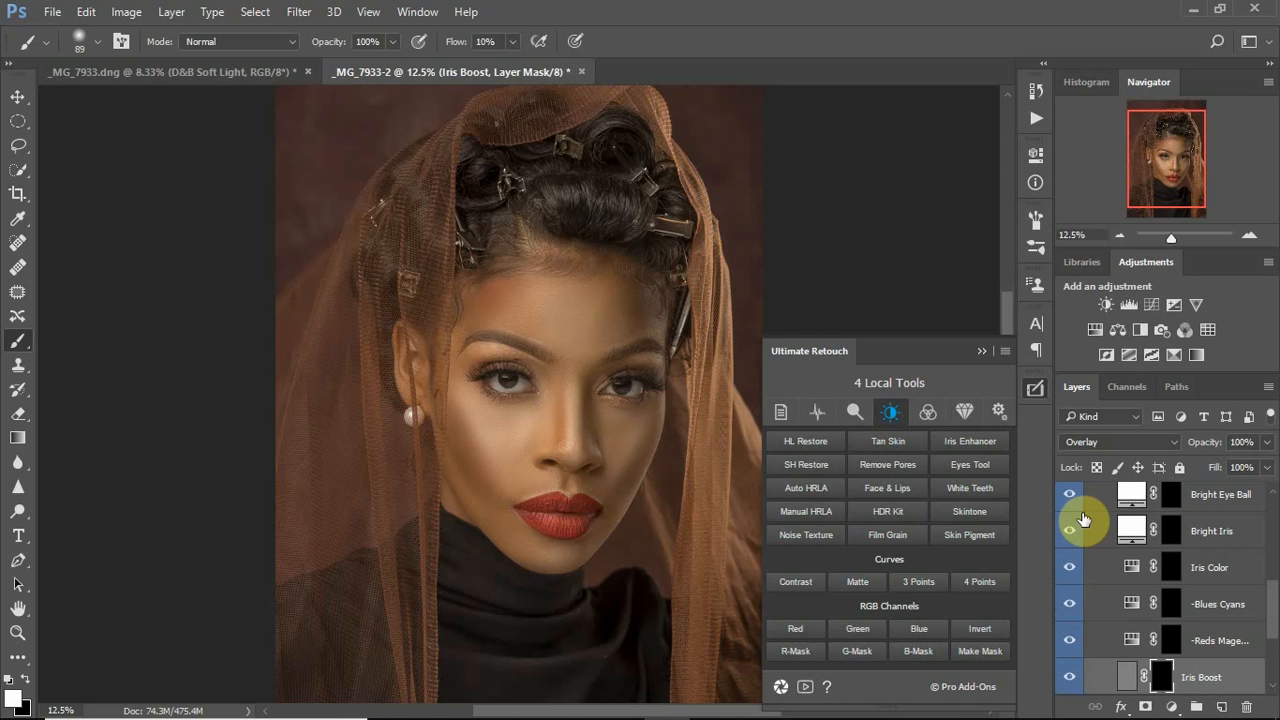
Paint white over both eyes on the Iris Boost mask to bring out their detail.
{"action": "scroll", "coordinate": [548, 447], "scroll_direction": "up", "scroll_amount": 3}
{"action": "scroll", "coordinate": [548, 447], "scroll_direction": "up", "scroll_amount": 1}
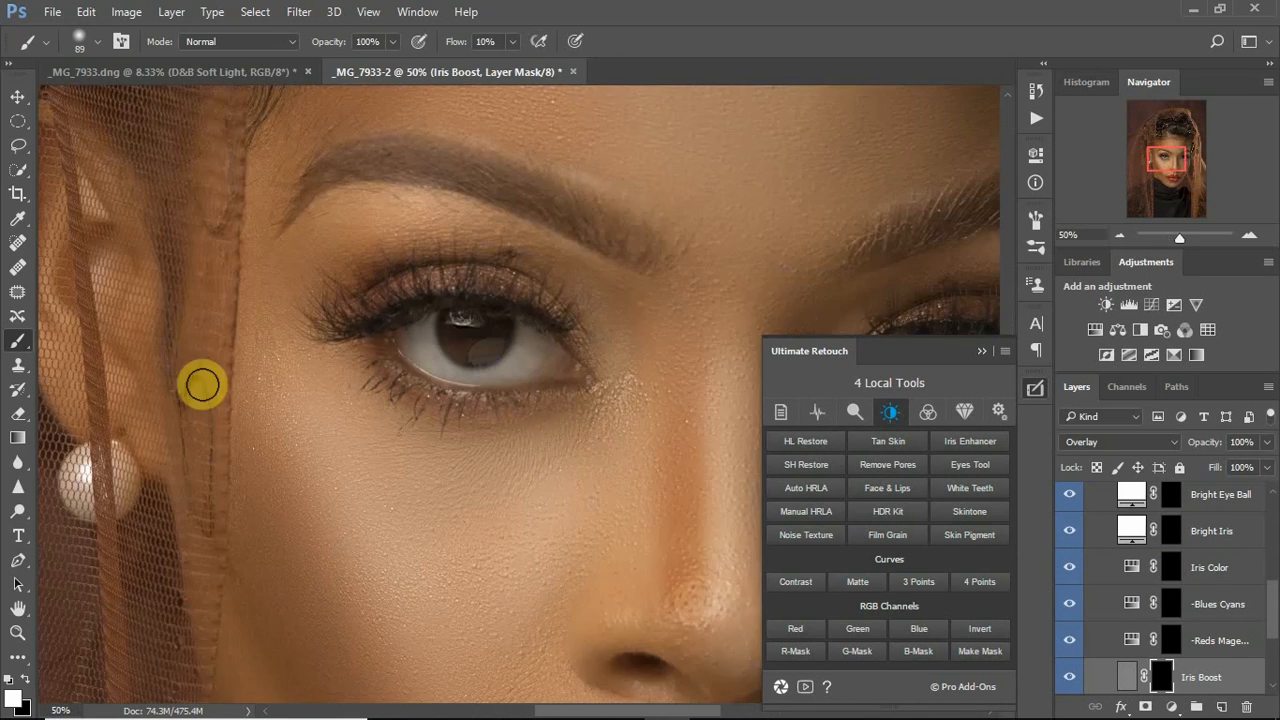
{"action": "mouse_move", "coordinate": [383, 341]}
{"action": "left_mouse_down"}
{"action": "mouse_move", "coordinate": [421, 381]}
{"action": "mouse_move", "coordinate": [528, 388]}
{"action": "mouse_move", "coordinate": [559, 382]}
{"action": "mouse_move", "coordinate": [548, 346]}
{"action": "mouse_move", "coordinate": [423, 303]}
{"action": "mouse_move", "coordinate": [409, 314]}
{"action": "mouse_move", "coordinate": [489, 306]}
{"action": "mouse_move", "coordinate": [481, 313]}
{"action": "mouse_move", "coordinate": [571, 329]}
{"action": "left_mouse_up"}
{"action": "left_click", "coordinate": [1069, 567]}
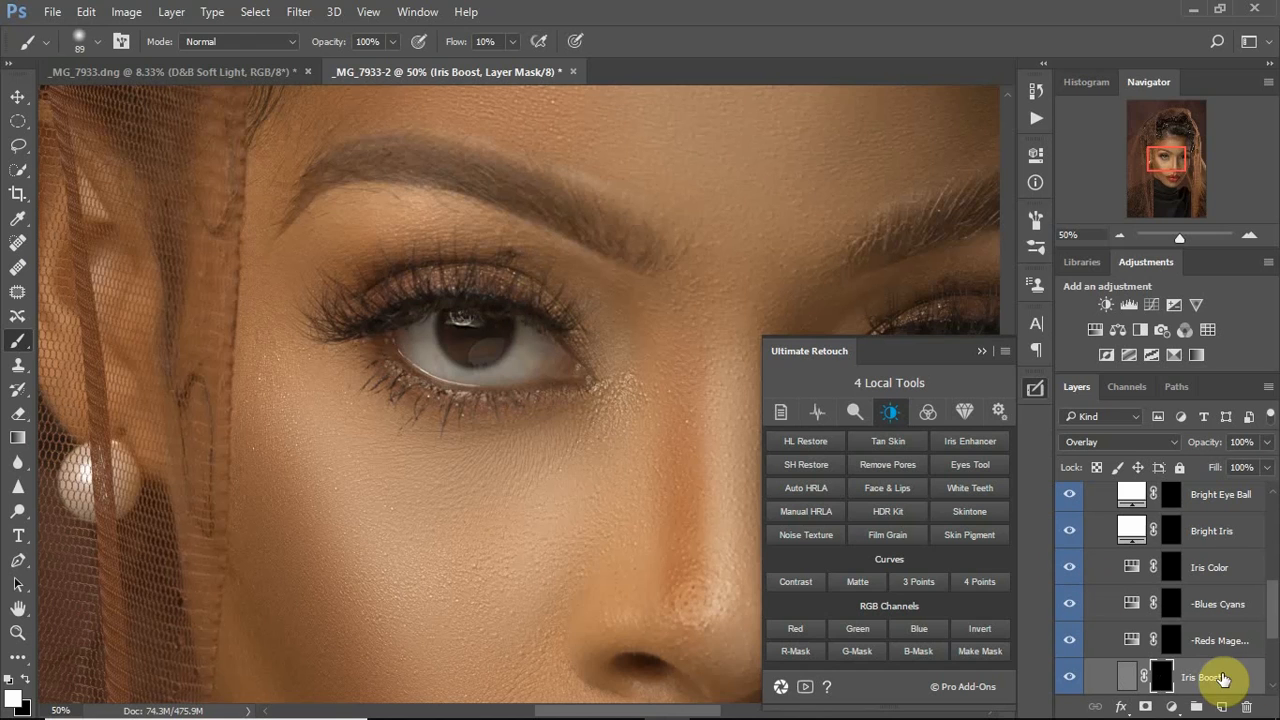
{"action": "mouse_move", "coordinate": [478, 356]}
{"action": "left_mouse_down"}
{"action": "mouse_move", "coordinate": [456, 350]}
{"action": "mouse_move", "coordinate": [474, 336]}
{"action": "left_mouse_up"}
{"action": "left_click_drag", "start_coordinate": [1171, 155], "coordinate": [1194, 155]}
{"action": "mouse_move", "coordinate": [443, 362]}
{"action": "left_mouse_down"}
{"action": "mouse_move", "coordinate": [485, 348]}
{"action": "mouse_move", "coordinate": [455, 366]}
{"action": "left_mouse_up"}
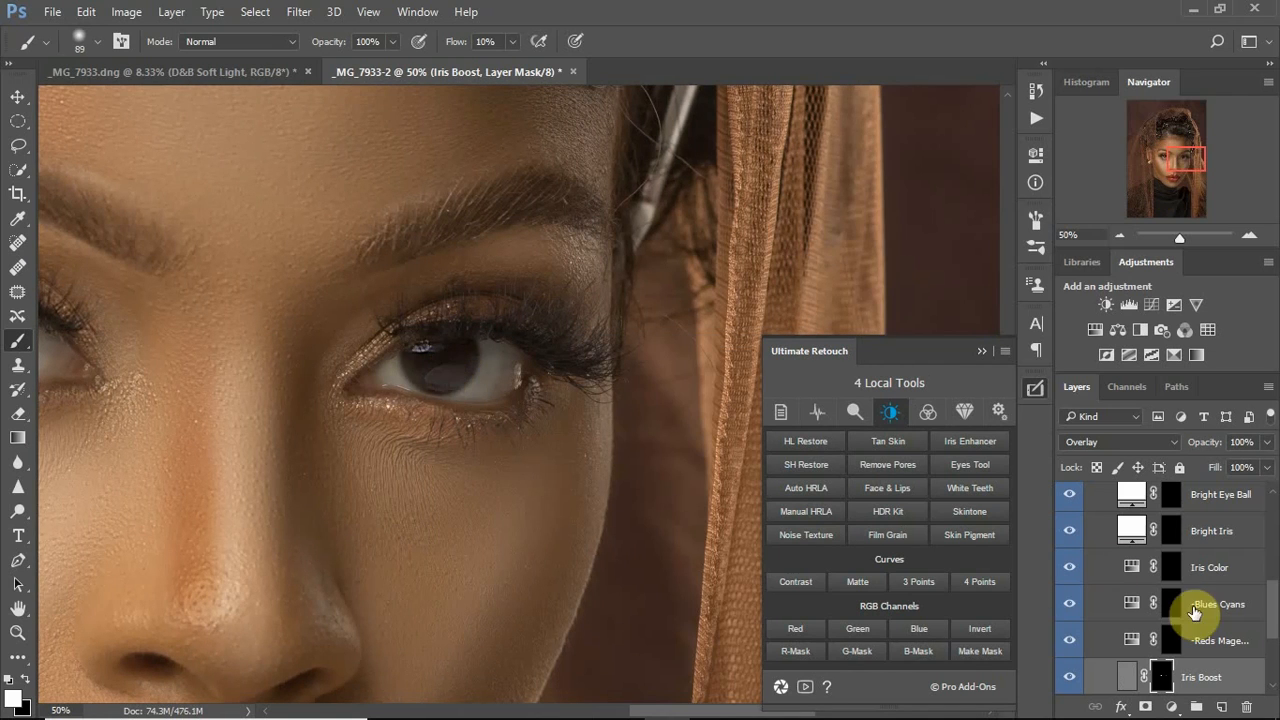
Brighten both irises by painting white on the Bright Iris mask with a size 53 brush at 10% flow.
{"action": "left_click_drag", "start_coordinate": [1272, 626], "coordinate": [1276, 598]}
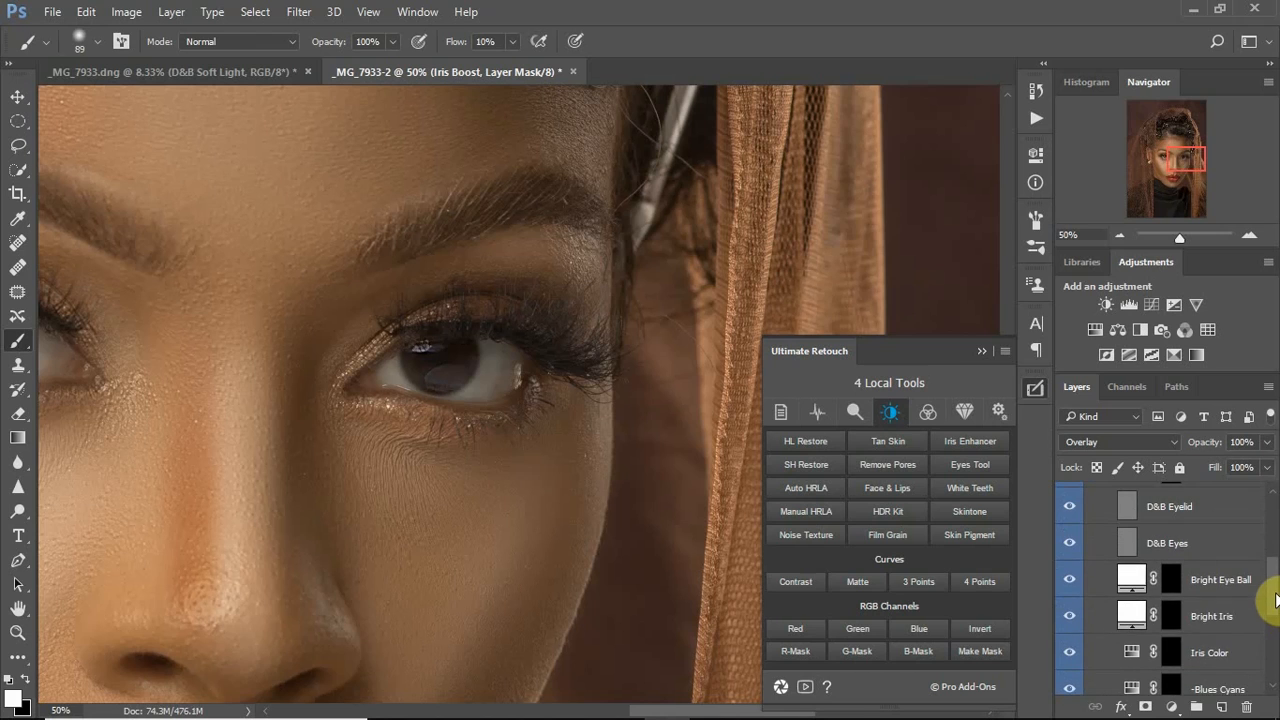
{"action": "left_click", "coordinate": [1170, 616]}
{"action": "mouse_move", "coordinate": [447, 368]}
{"action": "left_mouse_down"}
{"action": "mouse_move", "coordinate": [417, 364]}
{"action": "mouse_move", "coordinate": [443, 376]}
{"action": "left_mouse_up"}
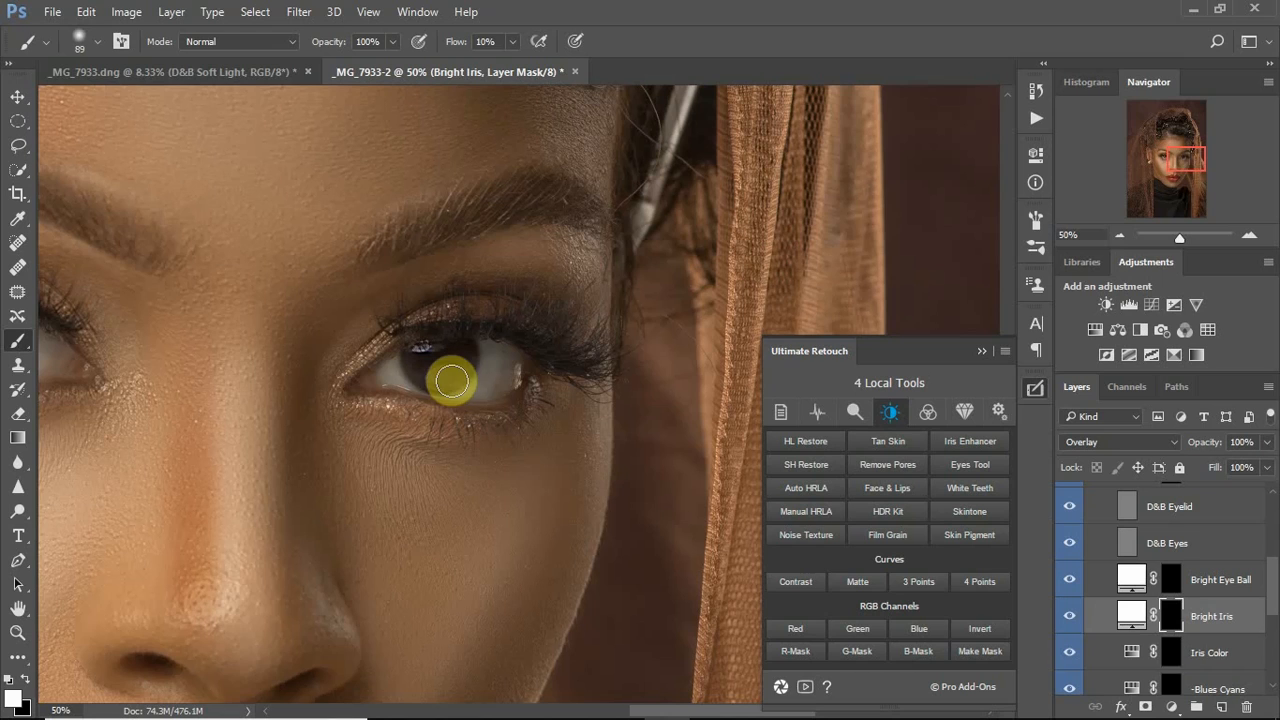
{"action": "right_click", "coordinate": [455, 389], "text": "alt"}
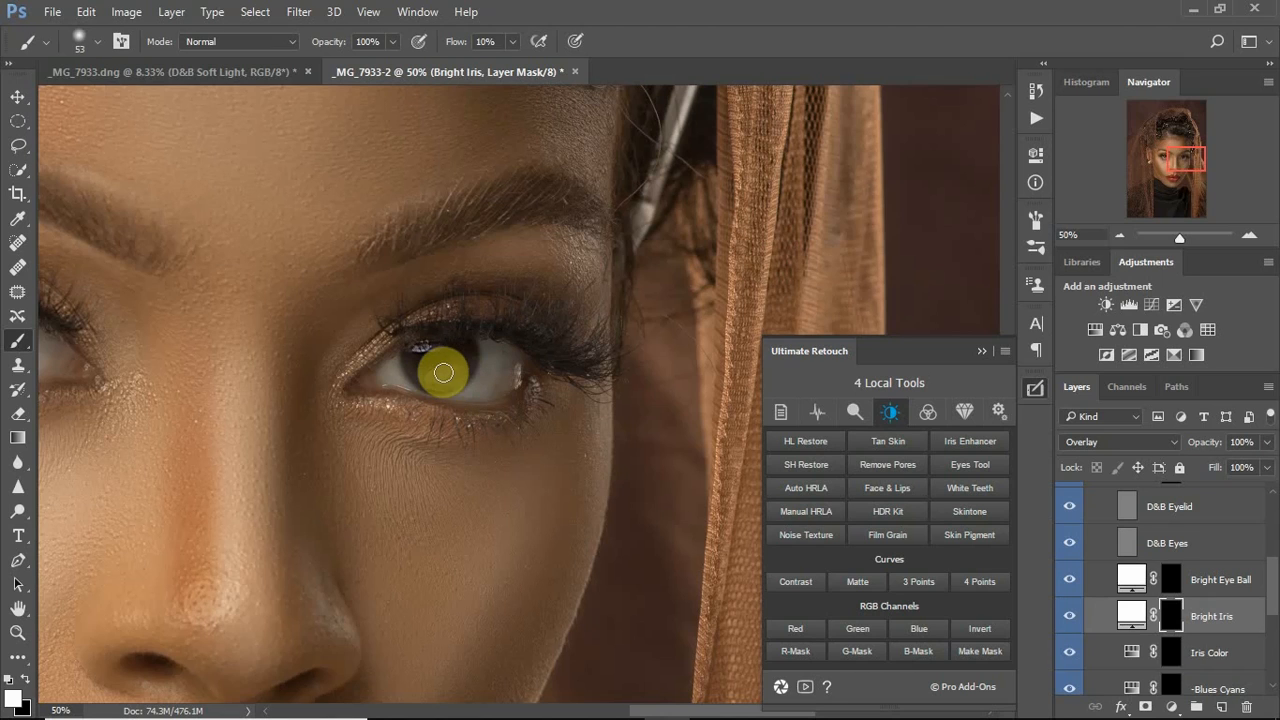
{"action": "mouse_move", "coordinate": [448, 378]}
{"action": "left_mouse_down"}
{"action": "mouse_move", "coordinate": [434, 374]}
{"action": "mouse_move", "coordinate": [461, 357]}
{"action": "mouse_move", "coordinate": [420, 345]}
{"action": "left_mouse_up"}
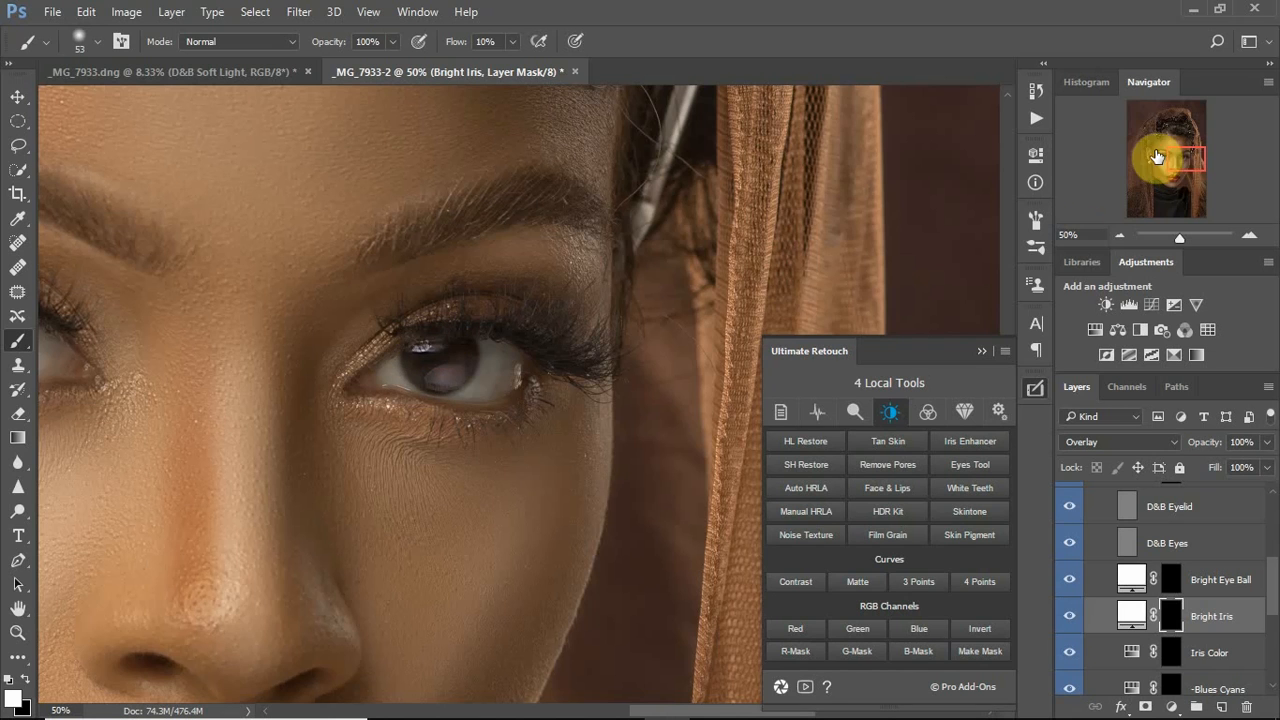
{"action": "left_click_drag", "start_coordinate": [1168, 157], "coordinate": [1155, 161]}
{"action": "mouse_move", "coordinate": [346, 349]}
{"action": "left_mouse_down"}
{"action": "mouse_move", "coordinate": [312, 304]}
{"action": "mouse_move", "coordinate": [310, 280]}
{"action": "mouse_move", "coordinate": [330, 277]}
{"action": "mouse_move", "coordinate": [307, 284]}
{"action": "mouse_move", "coordinate": [303, 247]}
{"action": "left_mouse_up"}
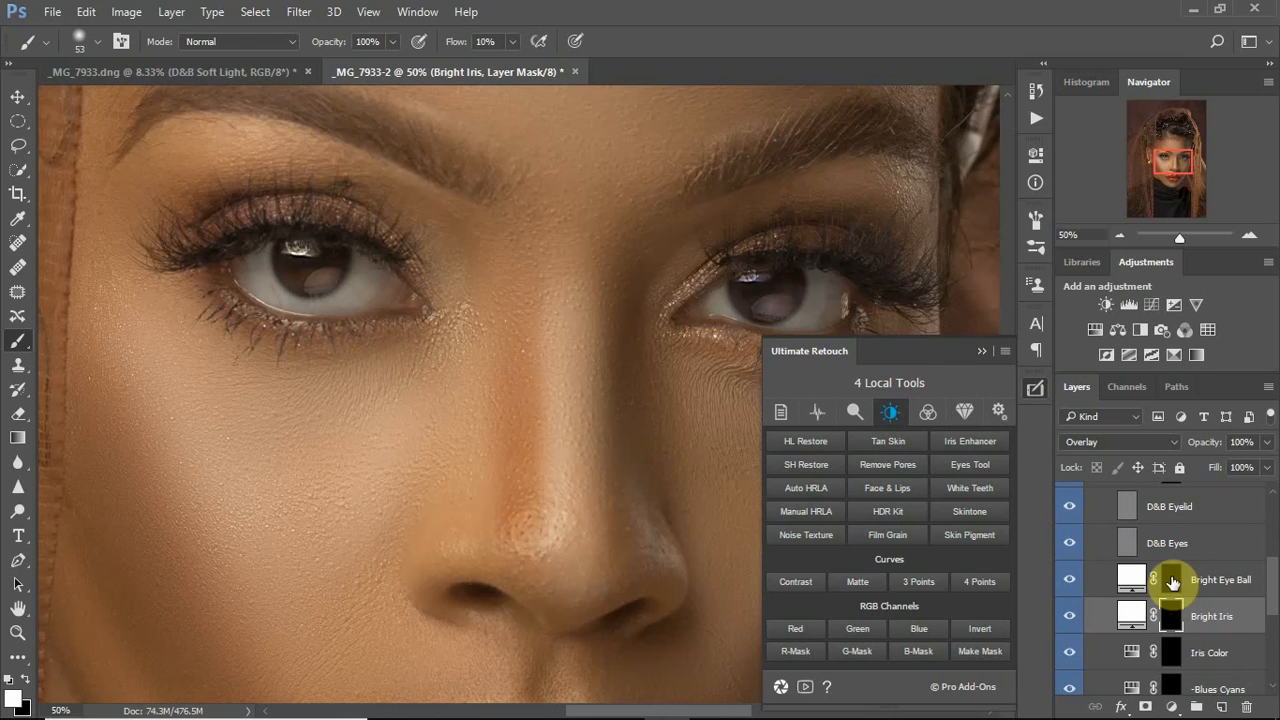
Brighten the whites of both eyes on the Bright Eye Ball mask with a size 69 brush, raising the flow to 24%.
{"action": "left_click", "coordinate": [1168, 580]}
{"action": "mouse_move", "coordinate": [829, 282]}
{"action": "left_mouse_down"}
{"action": "mouse_move", "coordinate": [811, 277]}
{"action": "mouse_move", "coordinate": [837, 283]}
{"action": "mouse_move", "coordinate": [814, 317]}
{"action": "mouse_move", "coordinate": [840, 304]}
{"action": "mouse_move", "coordinate": [814, 291]}
{"action": "mouse_move", "coordinate": [829, 294]}
{"action": "left_mouse_up"}
{"action": "right_click", "coordinate": [799, 327], "text": "alt"}
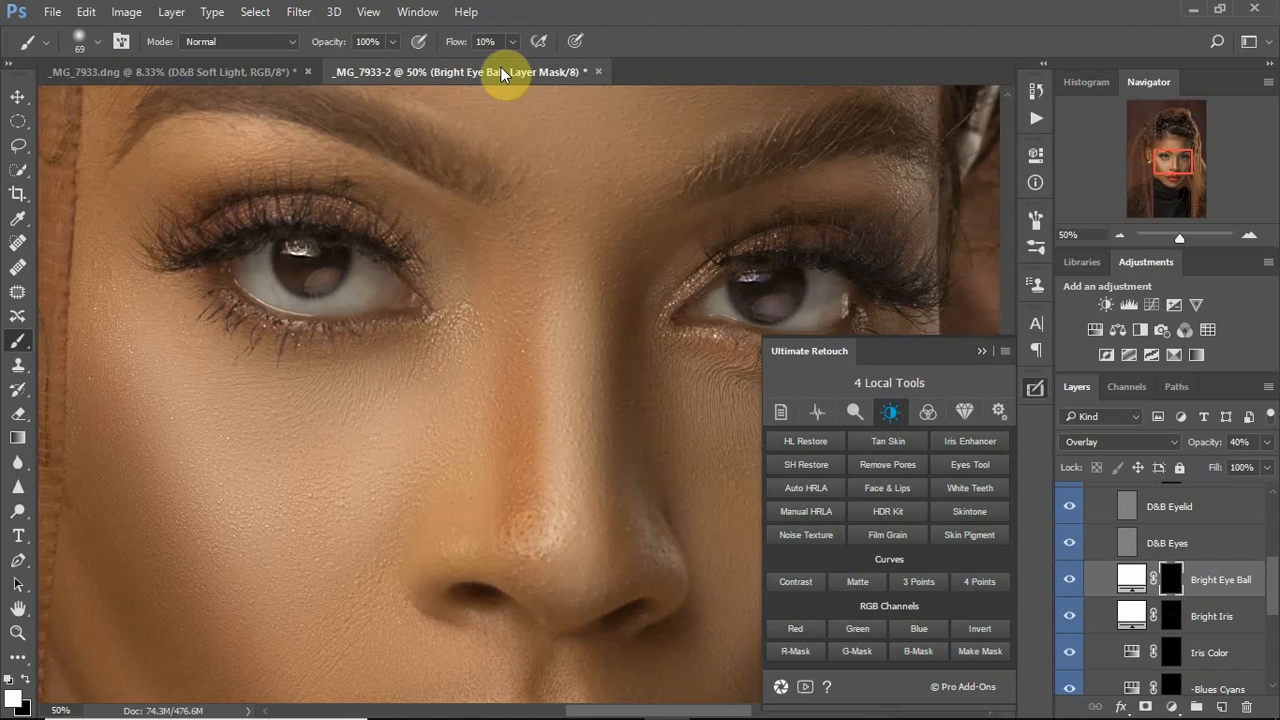
{"action": "mouse_move", "coordinate": [852, 298]}
{"action": "left_mouse_down"}
{"action": "mouse_move", "coordinate": [816, 307]}
{"action": "mouse_move", "coordinate": [795, 331]}
{"action": "mouse_move", "coordinate": [813, 322]}
{"action": "mouse_move", "coordinate": [814, 292]}
{"action": "mouse_move", "coordinate": [834, 308]}
{"action": "mouse_move", "coordinate": [817, 277]}
{"action": "mouse_move", "coordinate": [814, 311]}
{"action": "mouse_move", "coordinate": [827, 296]}
{"action": "mouse_move", "coordinate": [840, 307]}
{"action": "mouse_move", "coordinate": [778, 322]}
{"action": "mouse_move", "coordinate": [724, 296]}
{"action": "left_mouse_up"}
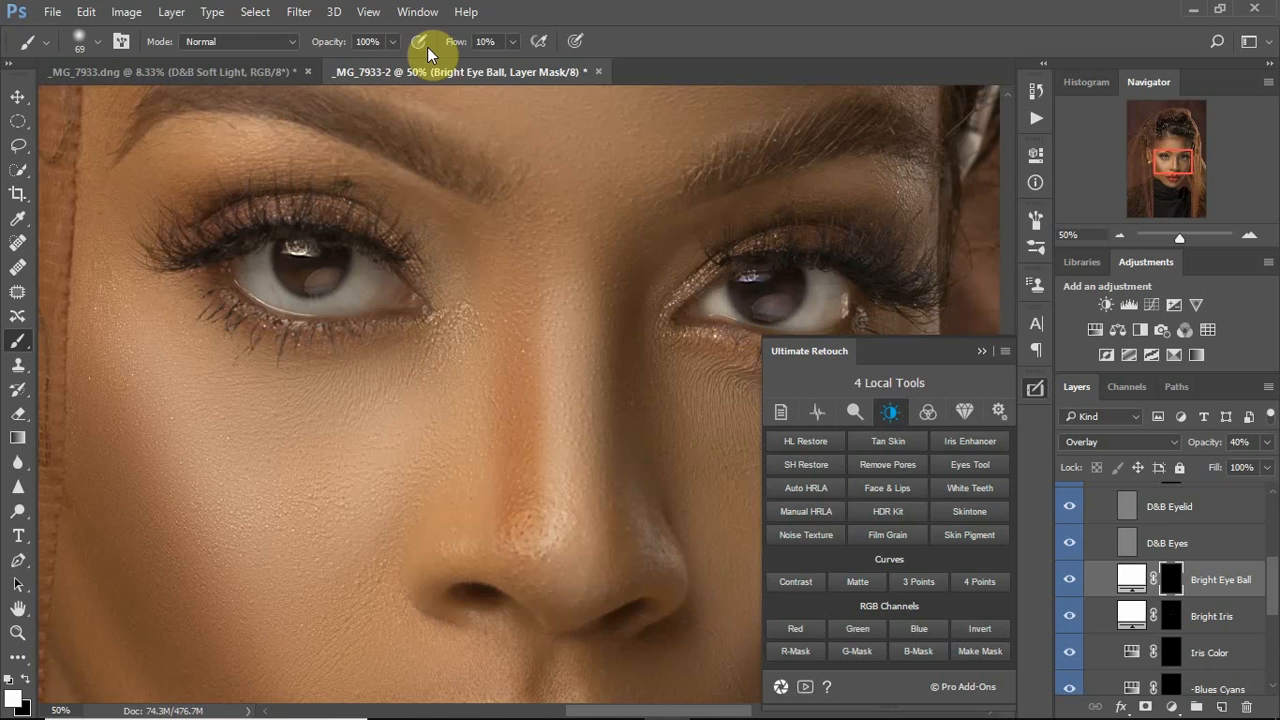
{"action": "mouse_move", "coordinate": [312, 282]}
{"action": "left_mouse_down"}
{"action": "mouse_move", "coordinate": [354, 254]}
{"action": "mouse_move", "coordinate": [343, 294]}
{"action": "mouse_move", "coordinate": [361, 289]}
{"action": "mouse_move", "coordinate": [354, 254]}
{"action": "mouse_move", "coordinate": [366, 282]}
{"action": "mouse_move", "coordinate": [314, 294]}
{"action": "mouse_move", "coordinate": [249, 251]}
{"action": "mouse_move", "coordinate": [260, 260]}
{"action": "mouse_move", "coordinate": [240, 266]}
{"action": "mouse_move", "coordinate": [249, 289]}
{"action": "mouse_move", "coordinate": [229, 266]}
{"action": "mouse_move", "coordinate": [251, 272]}
{"action": "left_mouse_up"}
Collapse the Eyes Tool group and select the Volume_Retouch layer.
{"action": "key", "text": "ctrl+minus"}
{"action": "key", "text": "ctrl+minus"}
{"action": "key", "text": "ctrl+minus"}
{"action": "key", "text": "ctrl+minus"}
{"action": "key", "text": "ctrl+minus"}
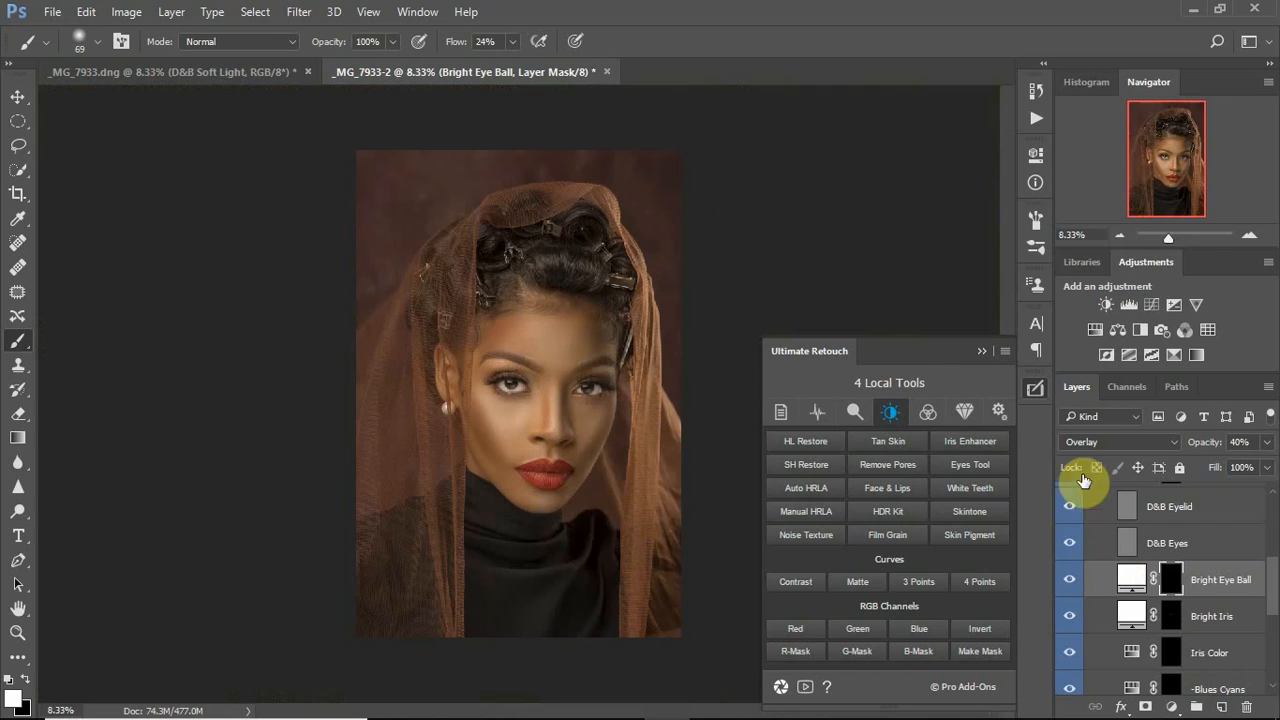
{"action": "scroll", "coordinate": [1272, 577], "scroll_direction": "up", "scroll_amount": 3}
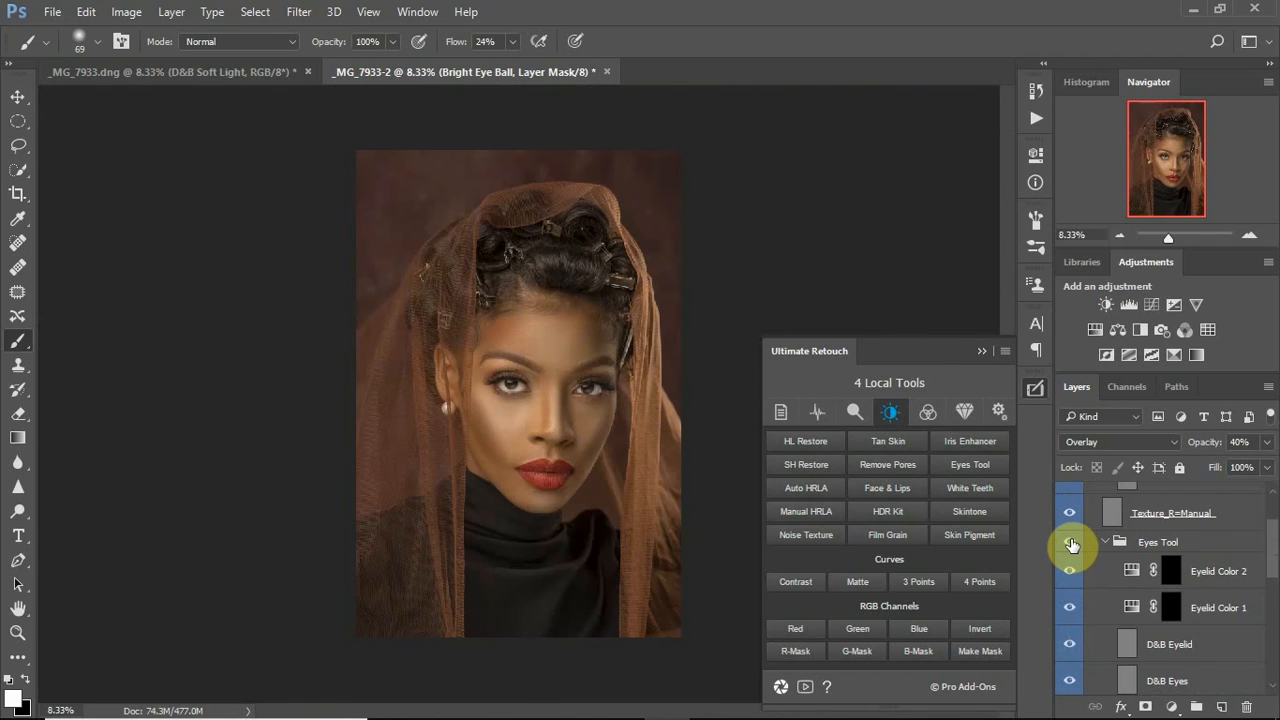
{"action": "left_click", "coordinate": [1105, 542]}
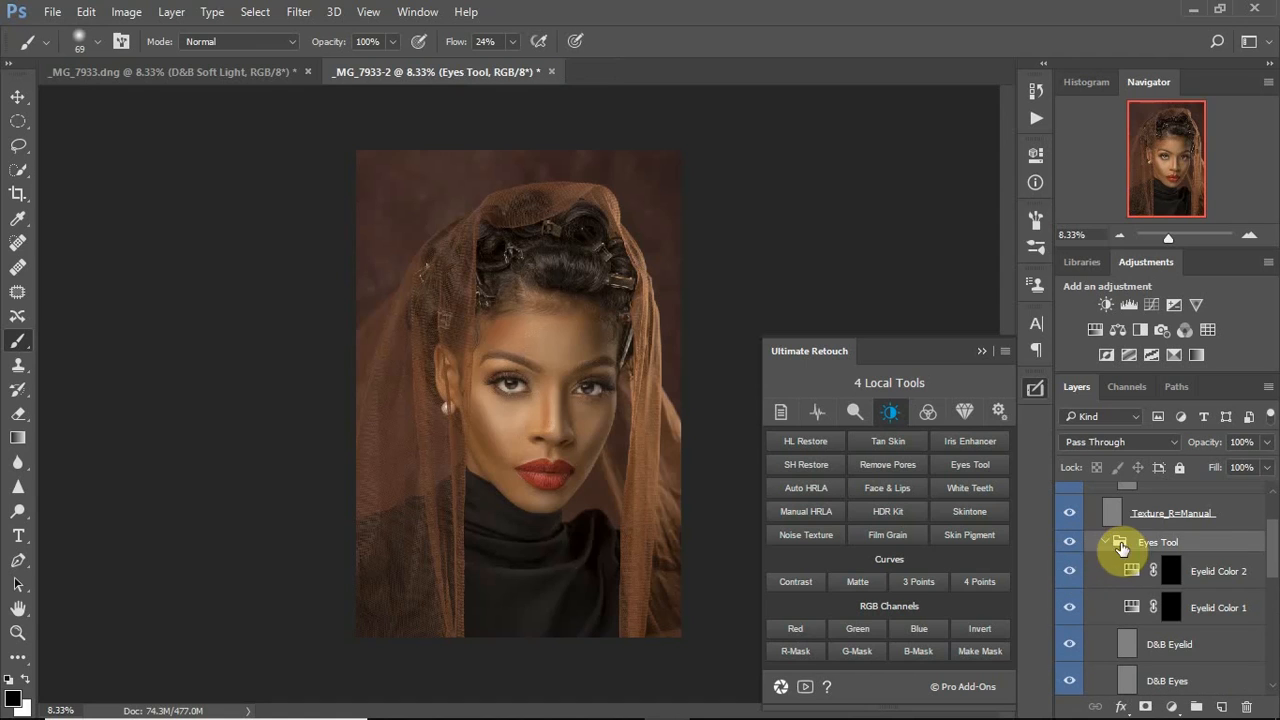
{"action": "left_click", "coordinate": [1104, 542]}
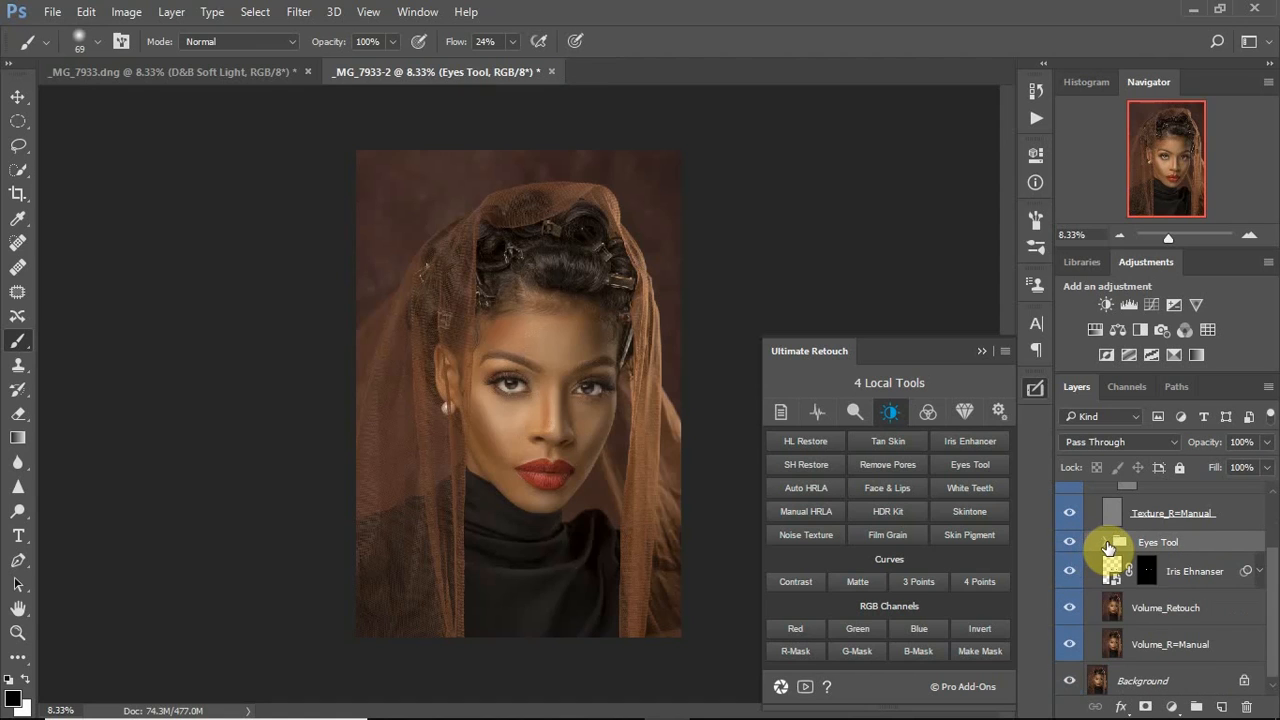
{"action": "left_click", "coordinate": [1193, 603]}
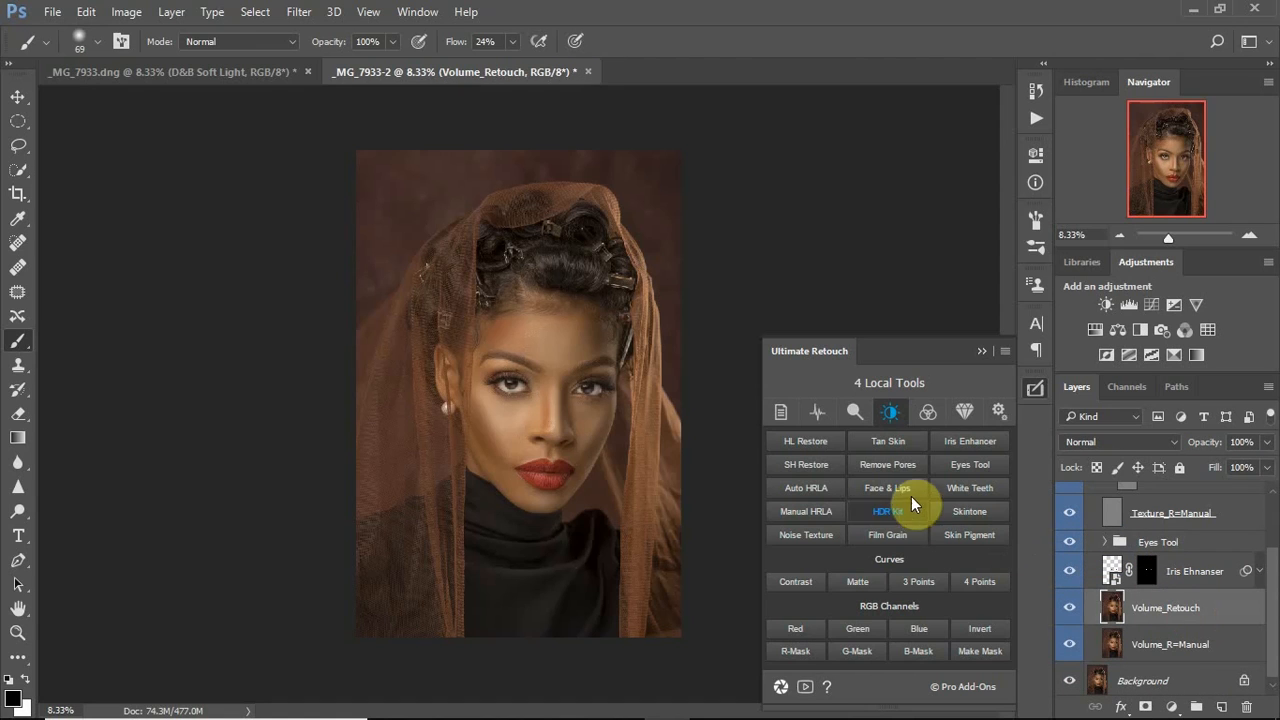
Run the Skintone tool and sample the shadow colour 9a755a from the cheek nearer the earring.
{"action": "left_click", "coordinate": [963, 510]}
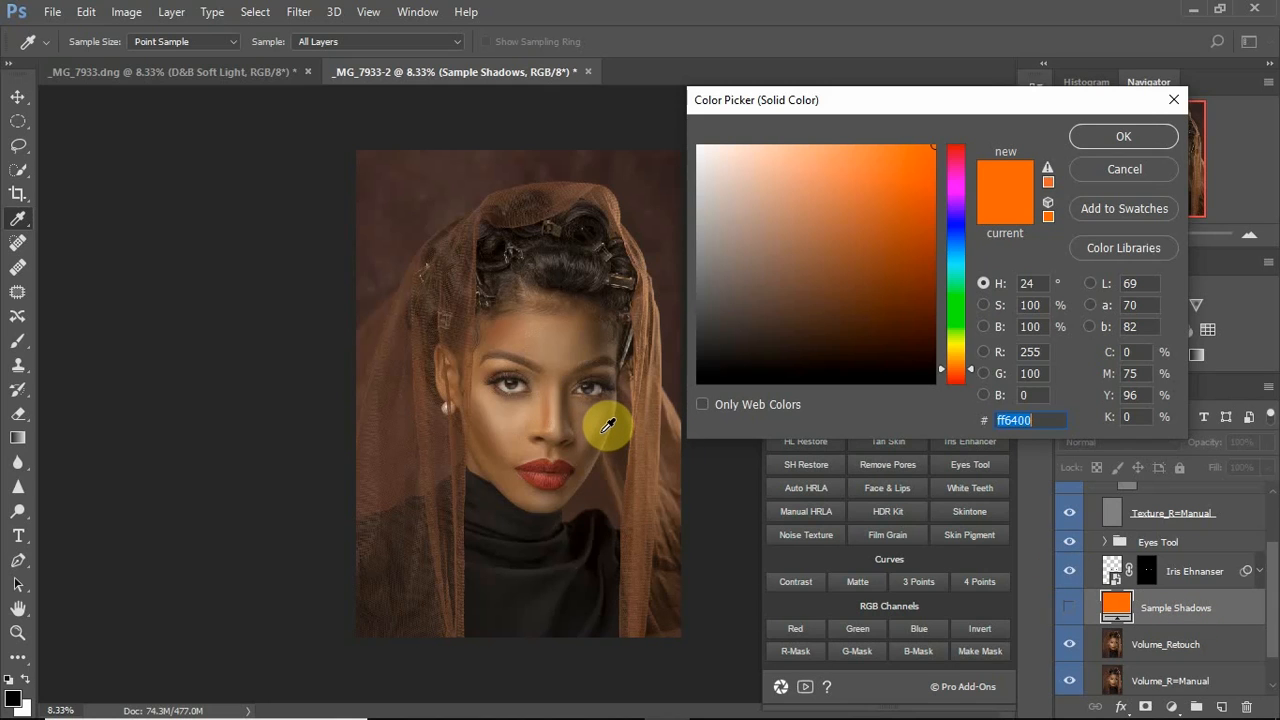
{"action": "left_click", "coordinate": [508, 432]}
{"action": "left_click", "coordinate": [506, 432]}
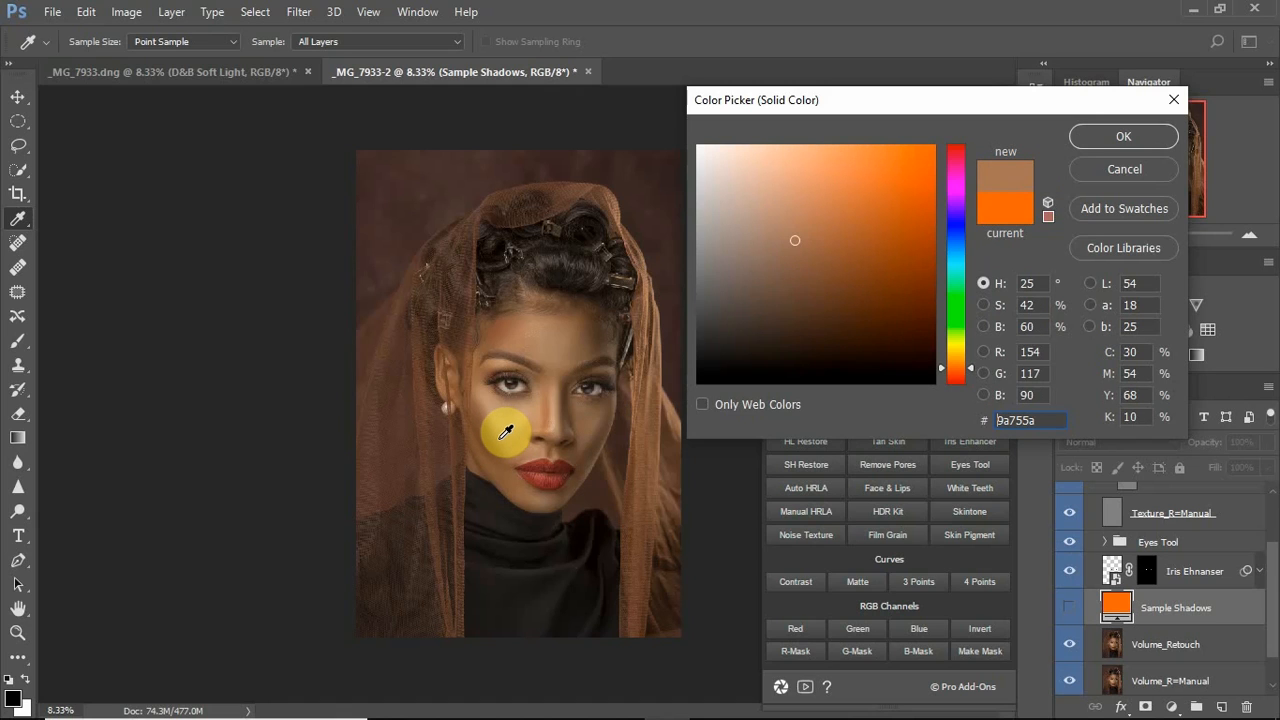
{"action": "left_click", "coordinate": [1100, 135]}
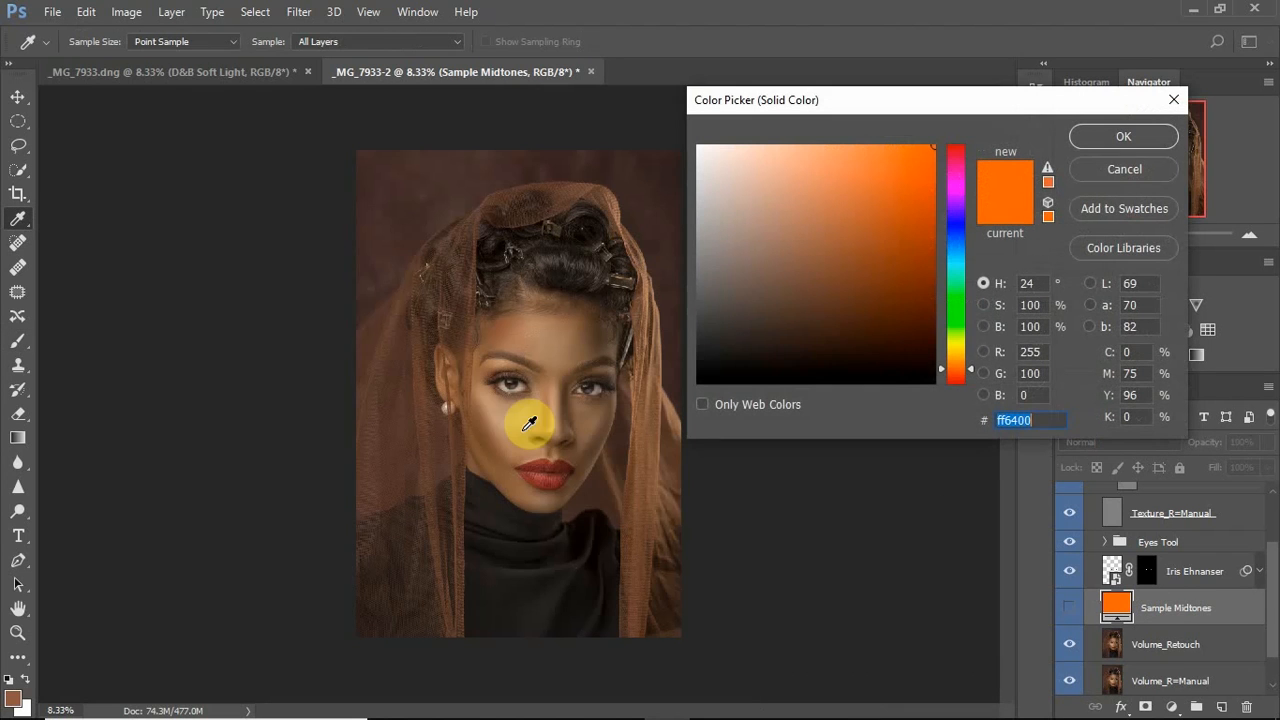
Sample the skin tone 886647 beside the eye nearer the earring as the midtone colour.
{"action": "left_click", "coordinate": [510, 426]}
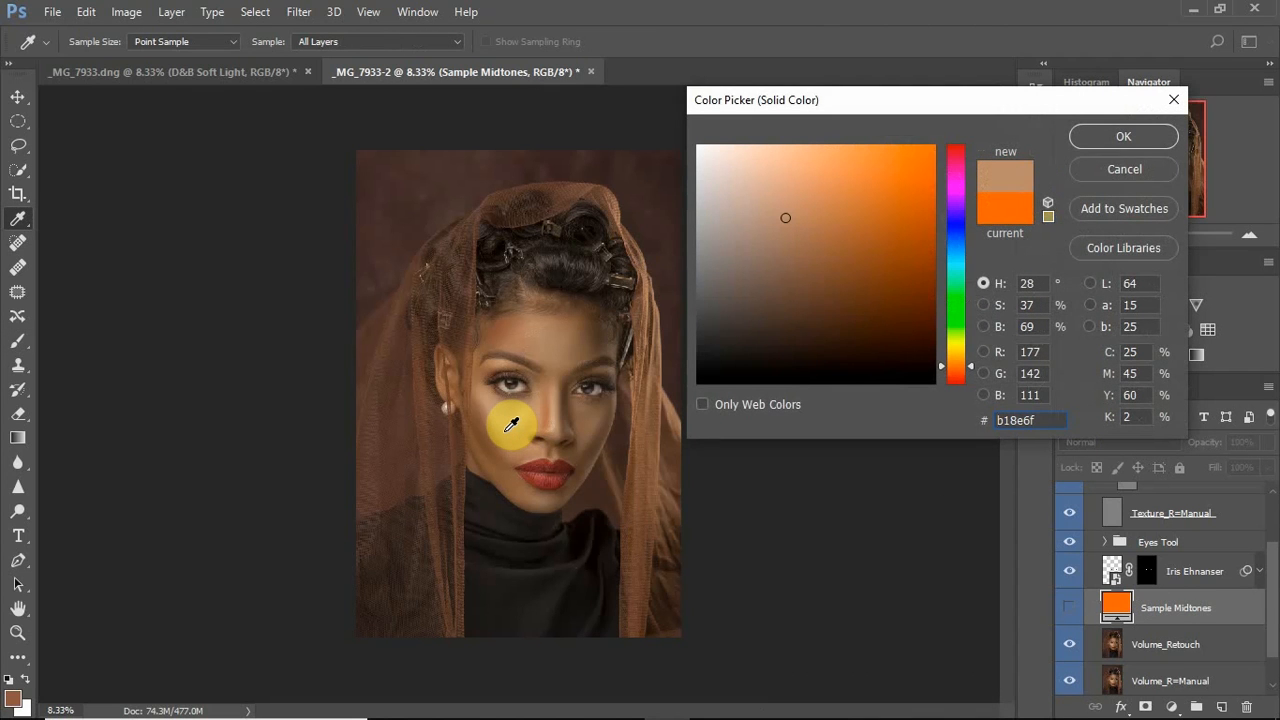
{"action": "left_click", "coordinate": [484, 377]}
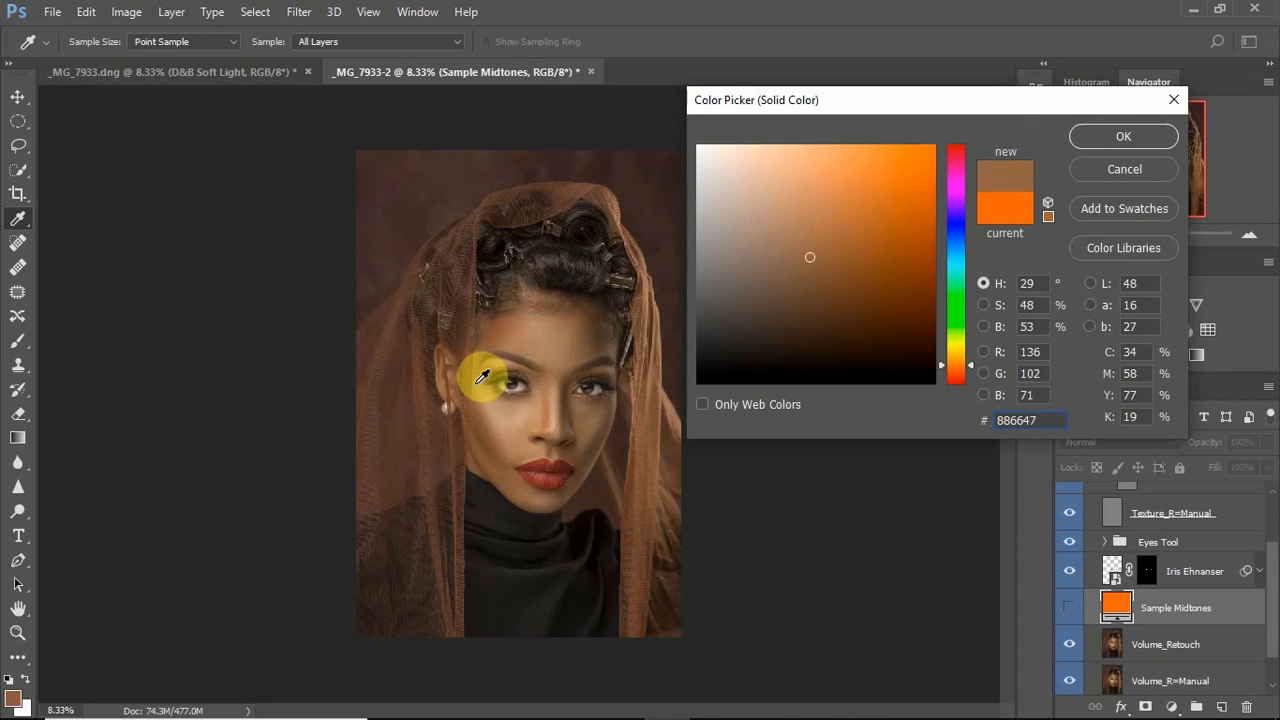
{"action": "left_click", "coordinate": [1105, 137]}
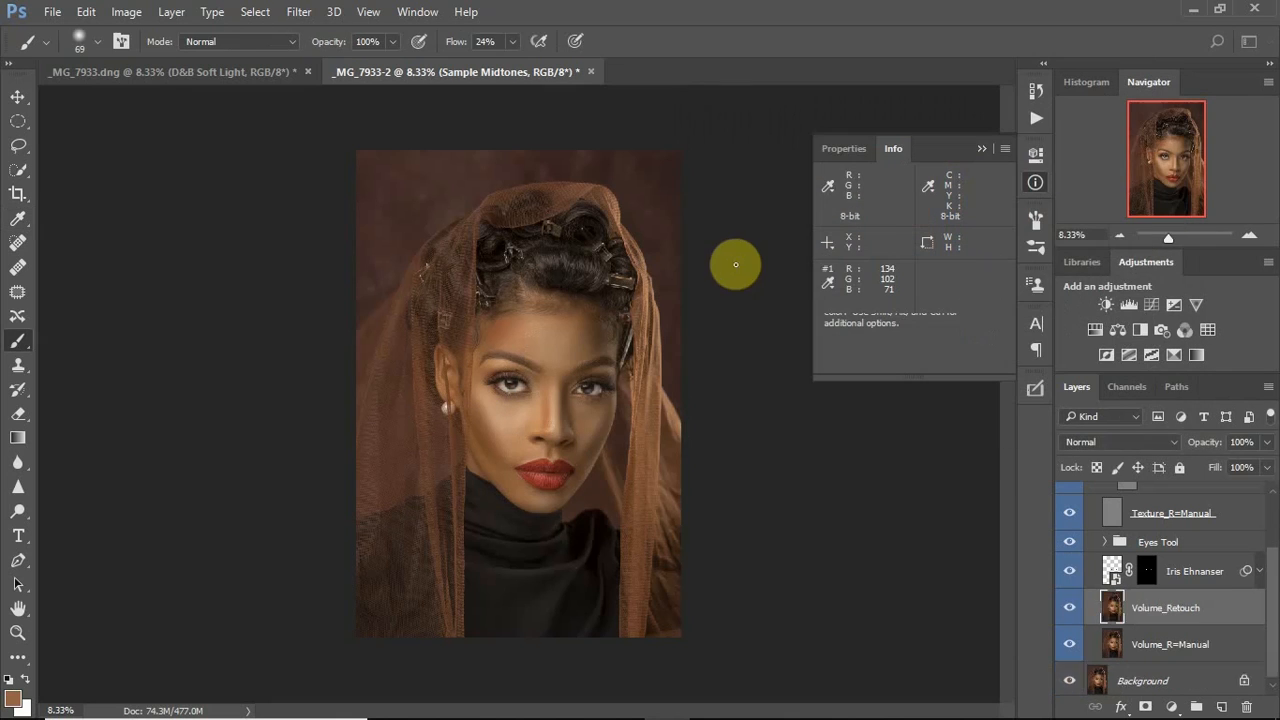
Sample the skin tone b19072 from the bridge of the nose as the highlight colour for the Skintone correction.
{"action": "left_click", "coordinate": [566, 350]}
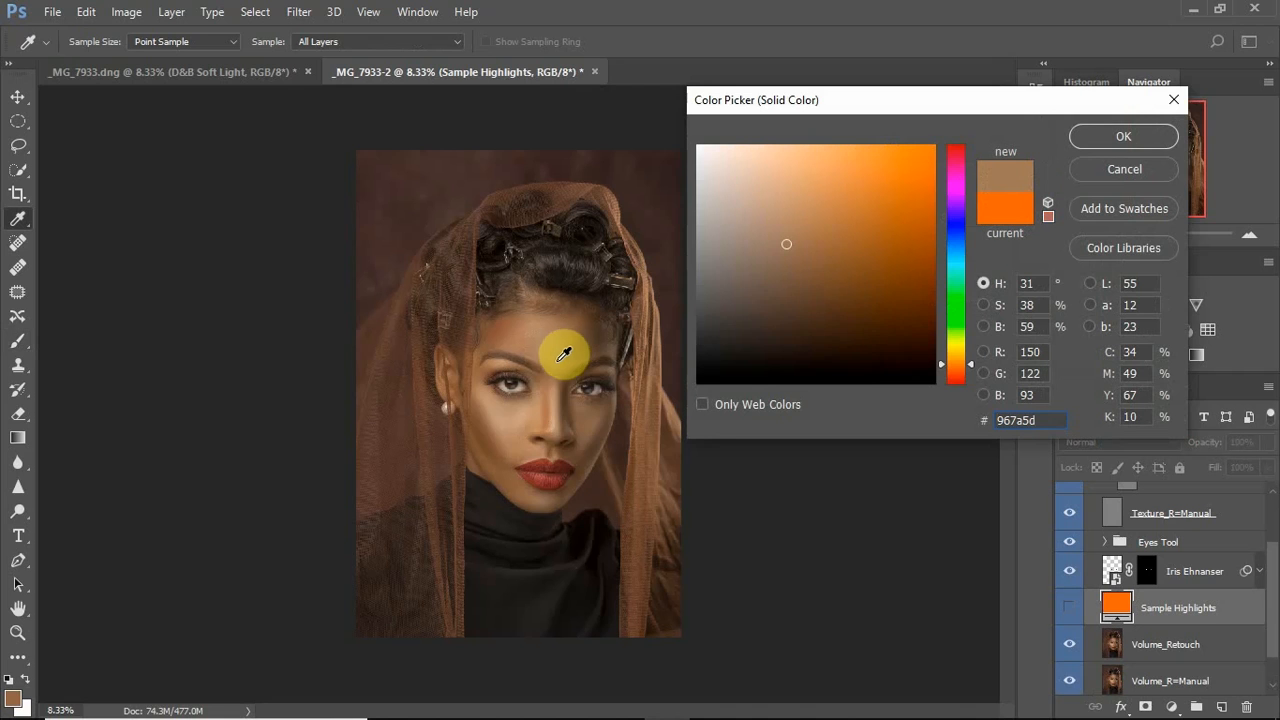
{"action": "left_click", "coordinate": [558, 413]}
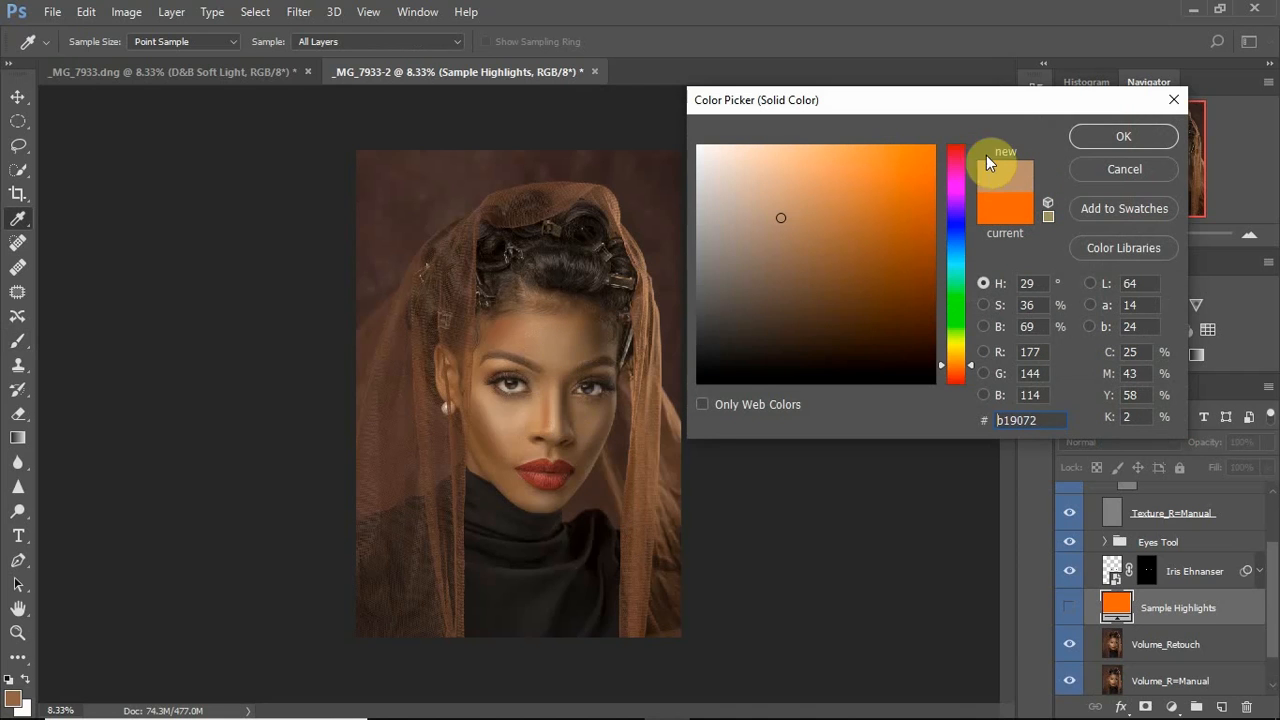
{"action": "left_click", "coordinate": [1111, 136]}
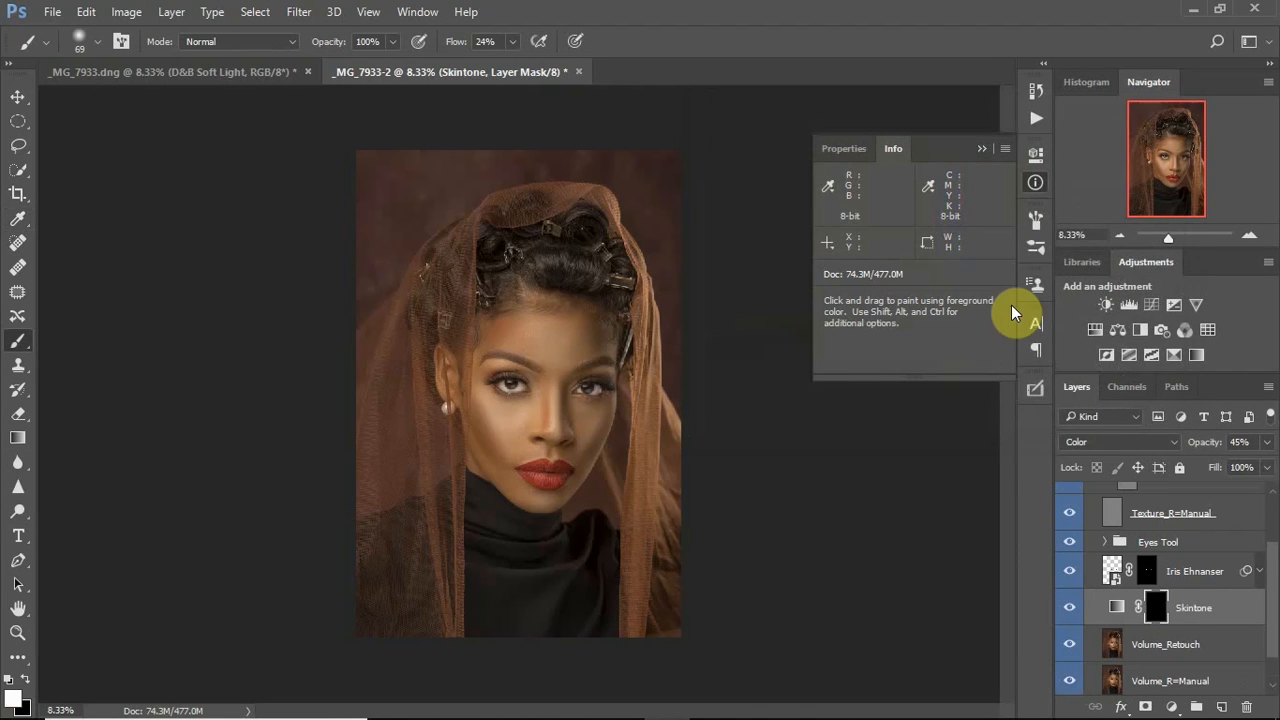
Paint white over the facial skin on the Skintone mask with a size 597 brush at 24% flow, continuing with size 357.
{"action": "right_click", "coordinate": [519, 360]}
{"action": "right_click", "coordinate": [531, 344], "text": "alt"}
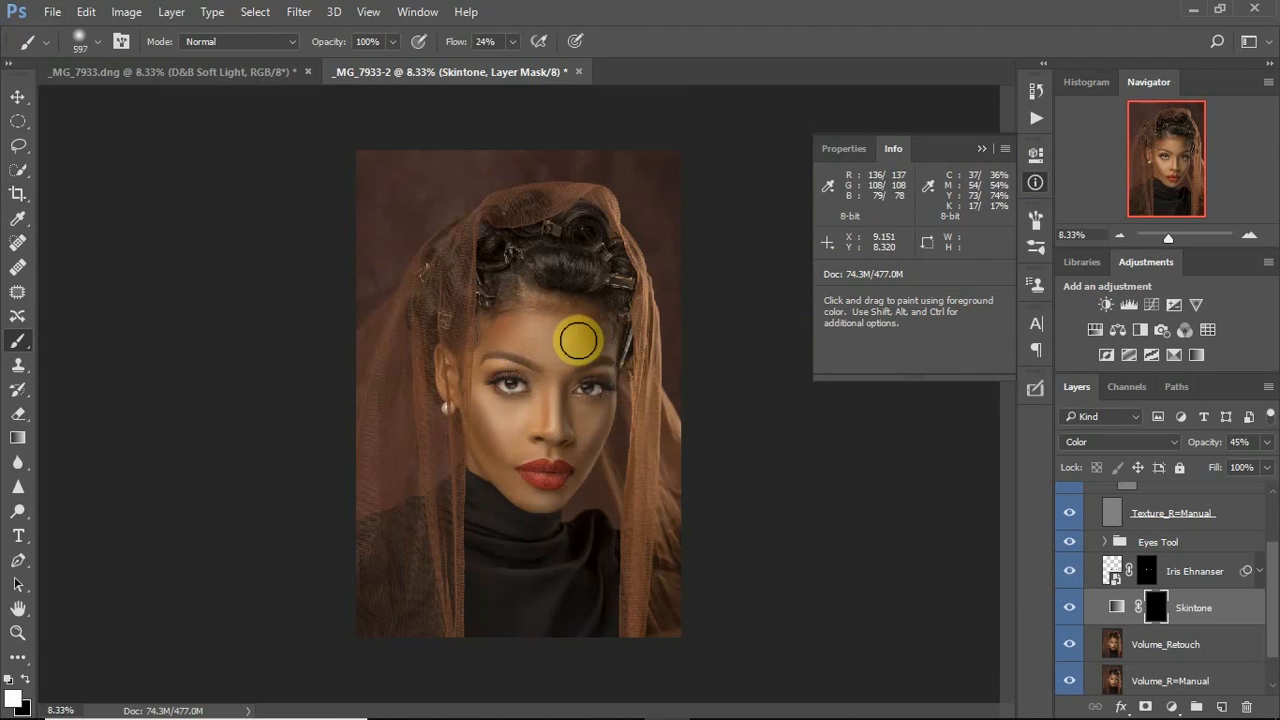
{"action": "mouse_move", "coordinate": [537, 351]}
{"action": "left_mouse_down"}
{"action": "mouse_move", "coordinate": [505, 329]}
{"action": "mouse_move", "coordinate": [472, 356]}
{"action": "mouse_move", "coordinate": [498, 444]}
{"action": "mouse_move", "coordinate": [503, 416]}
{"action": "mouse_move", "coordinate": [531, 426]}
{"action": "mouse_move", "coordinate": [491, 435]}
{"action": "mouse_move", "coordinate": [520, 492]}
{"action": "mouse_move", "coordinate": [510, 413]}
{"action": "mouse_move", "coordinate": [543, 393]}
{"action": "mouse_move", "coordinate": [565, 423]}
{"action": "mouse_move", "coordinate": [572, 387]}
{"action": "mouse_move", "coordinate": [598, 420]}
{"action": "mouse_move", "coordinate": [603, 410]}
{"action": "mouse_move", "coordinate": [585, 459]}
{"action": "mouse_move", "coordinate": [556, 498]}
{"action": "mouse_move", "coordinate": [513, 508]}
{"action": "mouse_move", "coordinate": [515, 485]}
{"action": "mouse_move", "coordinate": [476, 455]}
{"action": "left_mouse_up"}
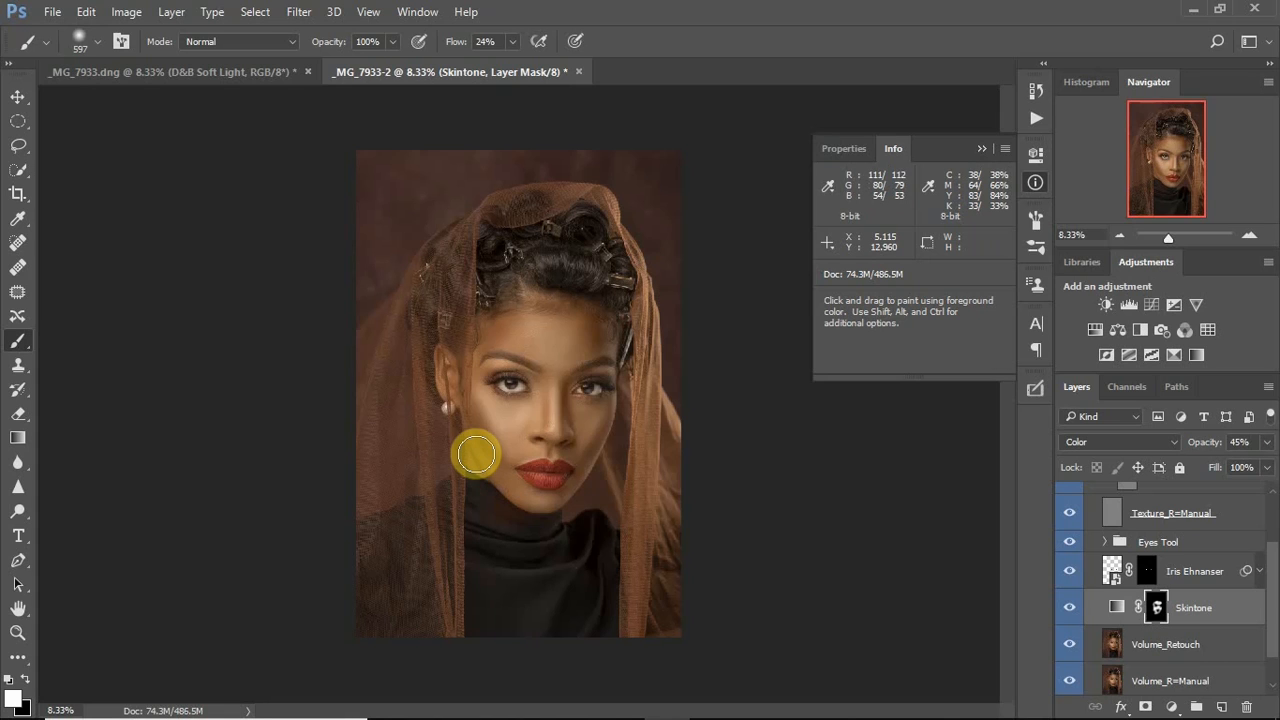
{"action": "right_click", "coordinate": [508, 474], "text": "alt"}
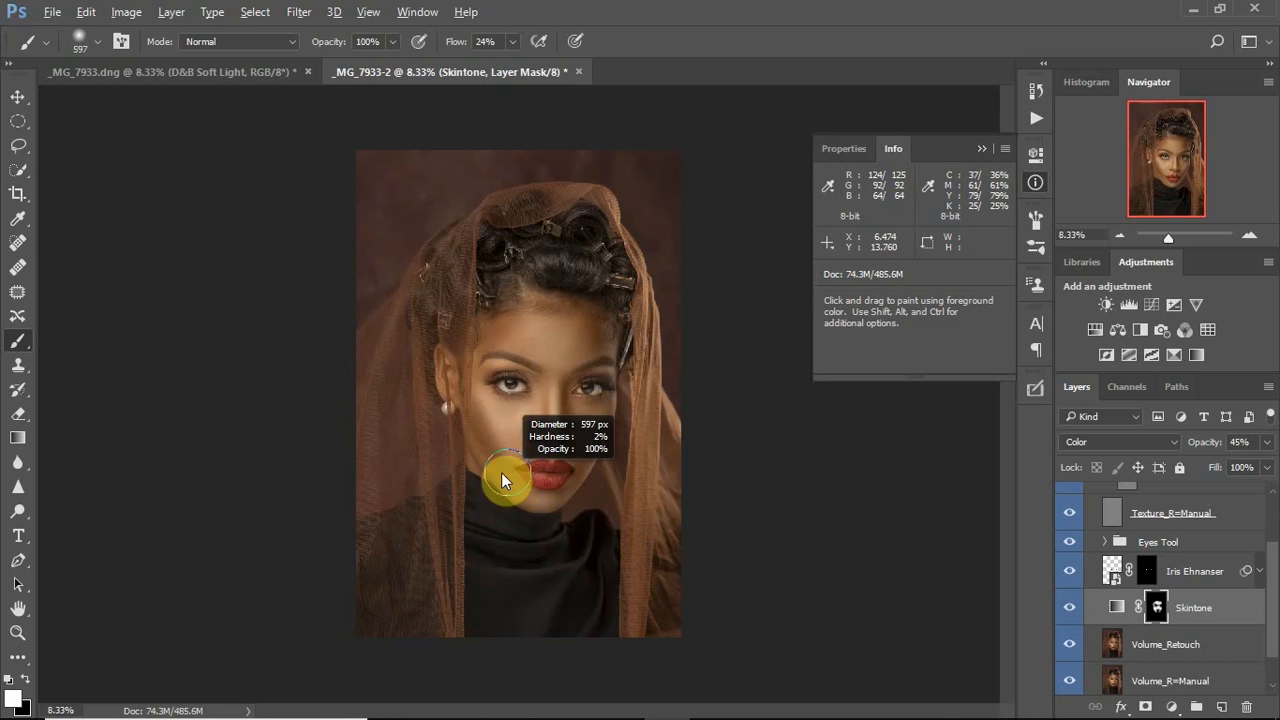
{"action": "mouse_move", "coordinate": [497, 477]}
{"action": "left_mouse_down"}
{"action": "mouse_move", "coordinate": [537, 505]}
{"action": "mouse_move", "coordinate": [560, 495]}
{"action": "mouse_move", "coordinate": [611, 405]}
{"action": "mouse_move", "coordinate": [606, 358]}
{"action": "mouse_move", "coordinate": [563, 319]}
{"action": "mouse_move", "coordinate": [523, 352]}
{"action": "left_mouse_up"}
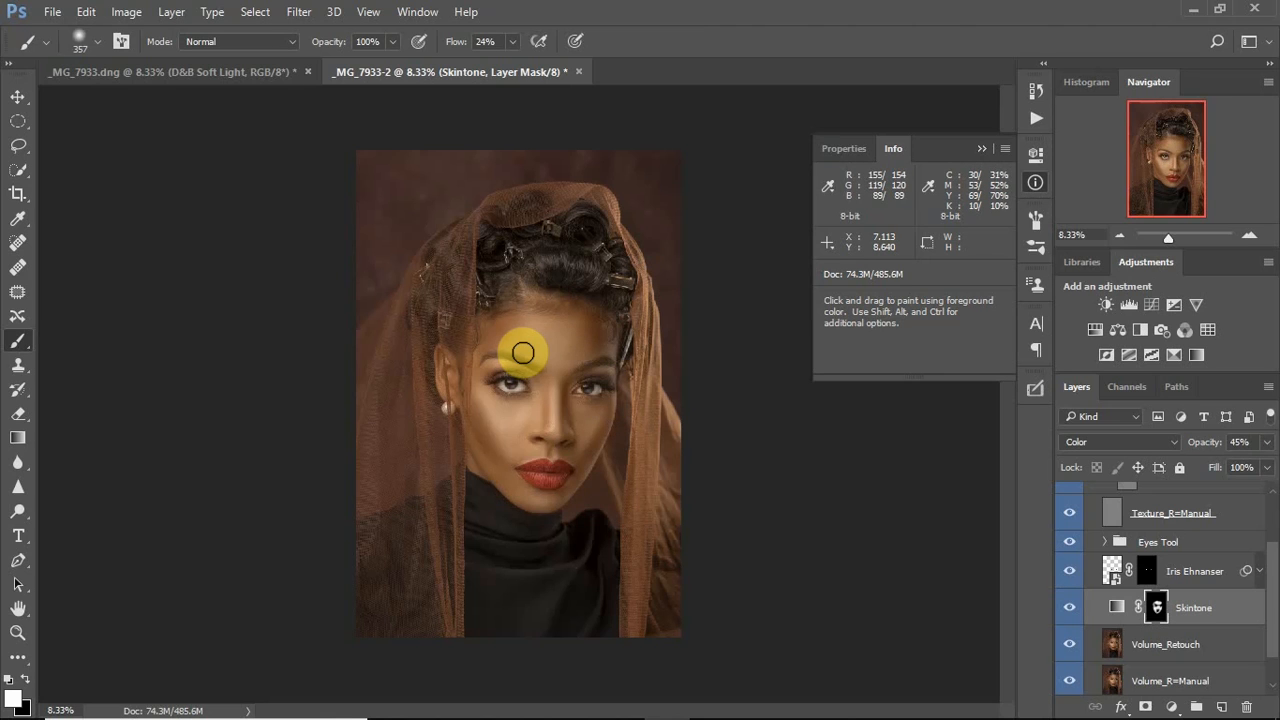
Collapse and select the 2 F-S Gaussian 8 bits group, toggling its visibility to compare the retouch with the original.
{"action": "key", "text": "ctrl+minus"}
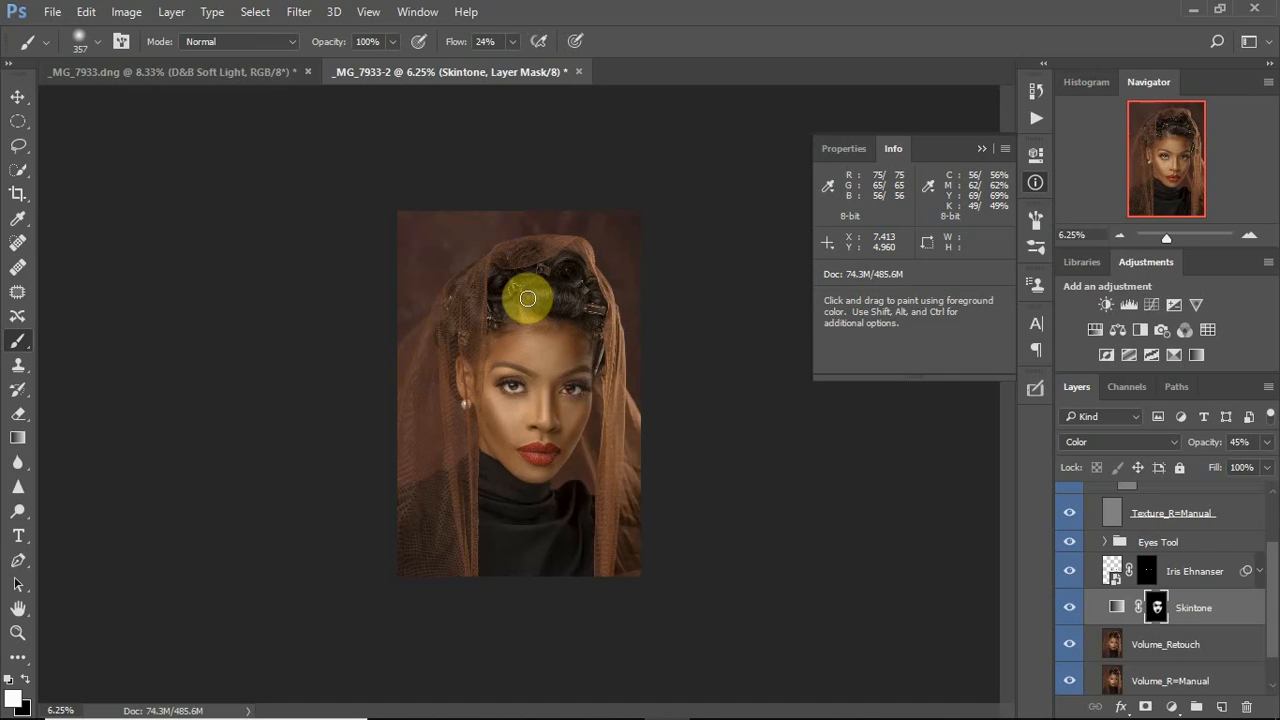
{"action": "left_click_drag", "start_coordinate": [1272, 566], "coordinate": [1272, 515]}
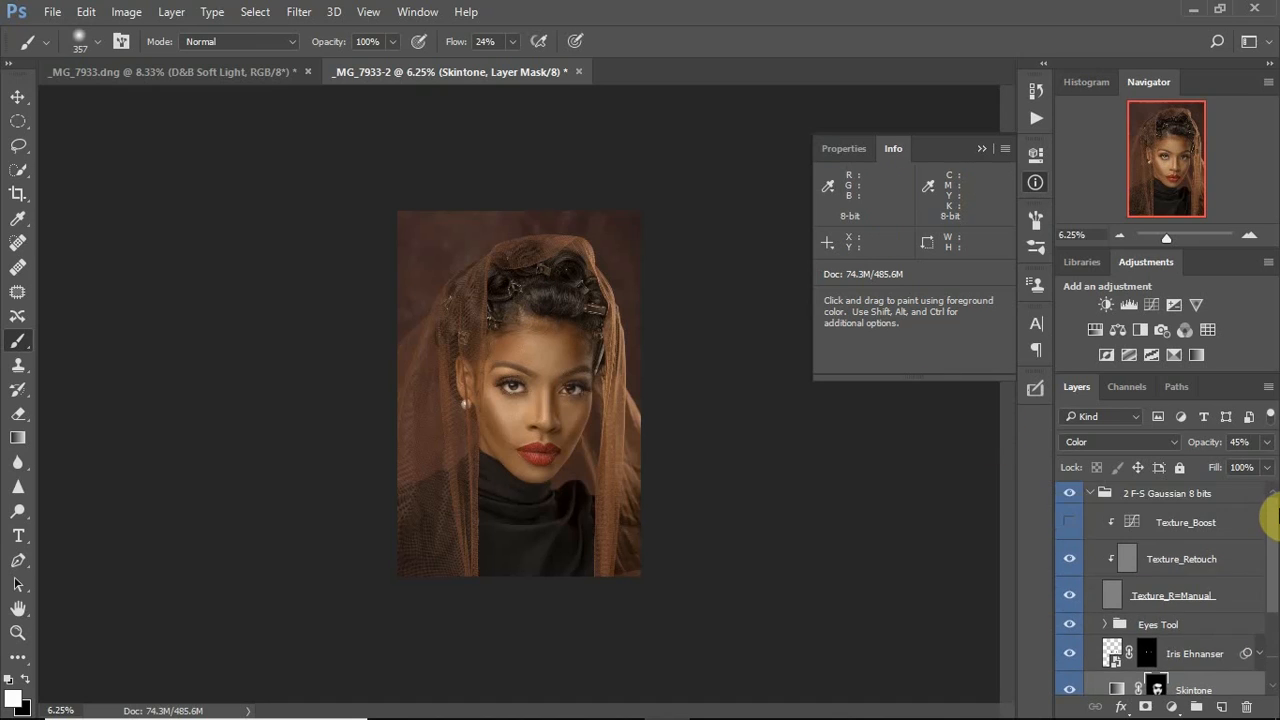
{"action": "left_click", "coordinate": [1100, 493]}
{"action": "left_click", "coordinate": [1090, 494]}
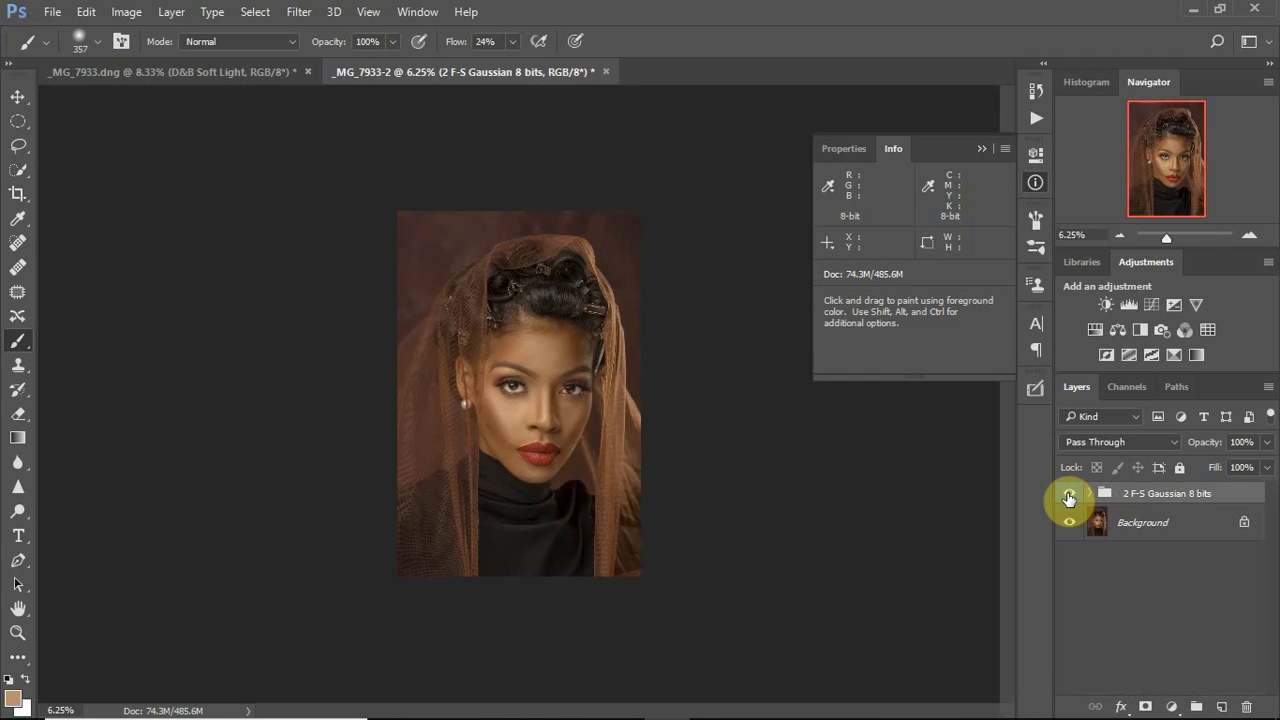
{"action": "left_click", "coordinate": [1069, 496]}
{"action": "left_click", "coordinate": [1069, 496]}
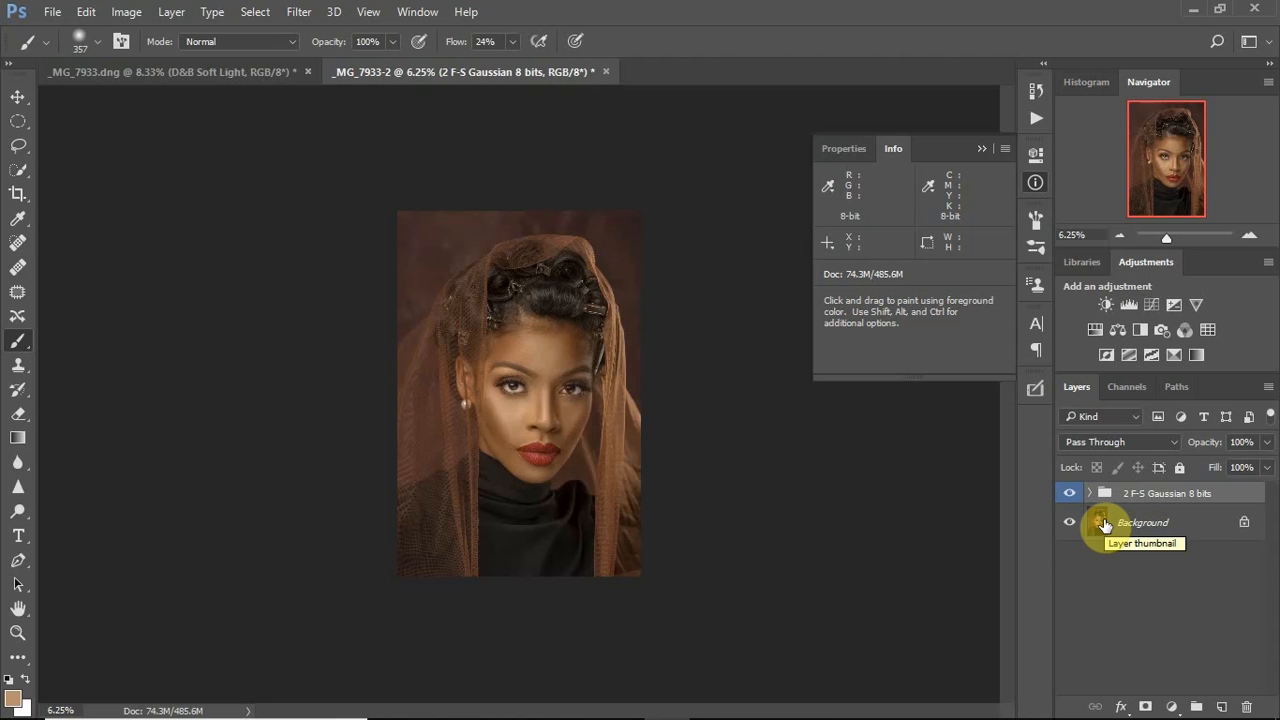
Stamp all visible layers into a new layer above the retouching group and open it in the Camera Raw filter.
{"action": "key", "text": "ctrl+shift+alt+n"}
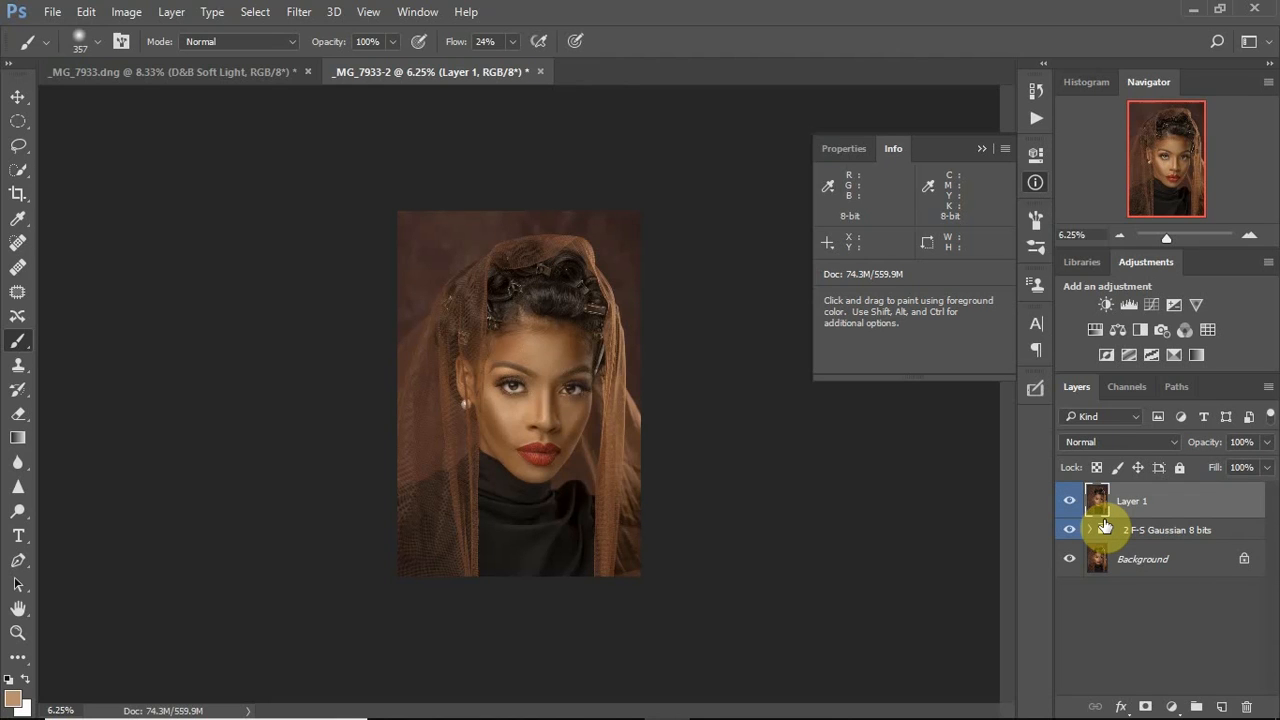
{"action": "key", "text": "ctrl+shift+a"}
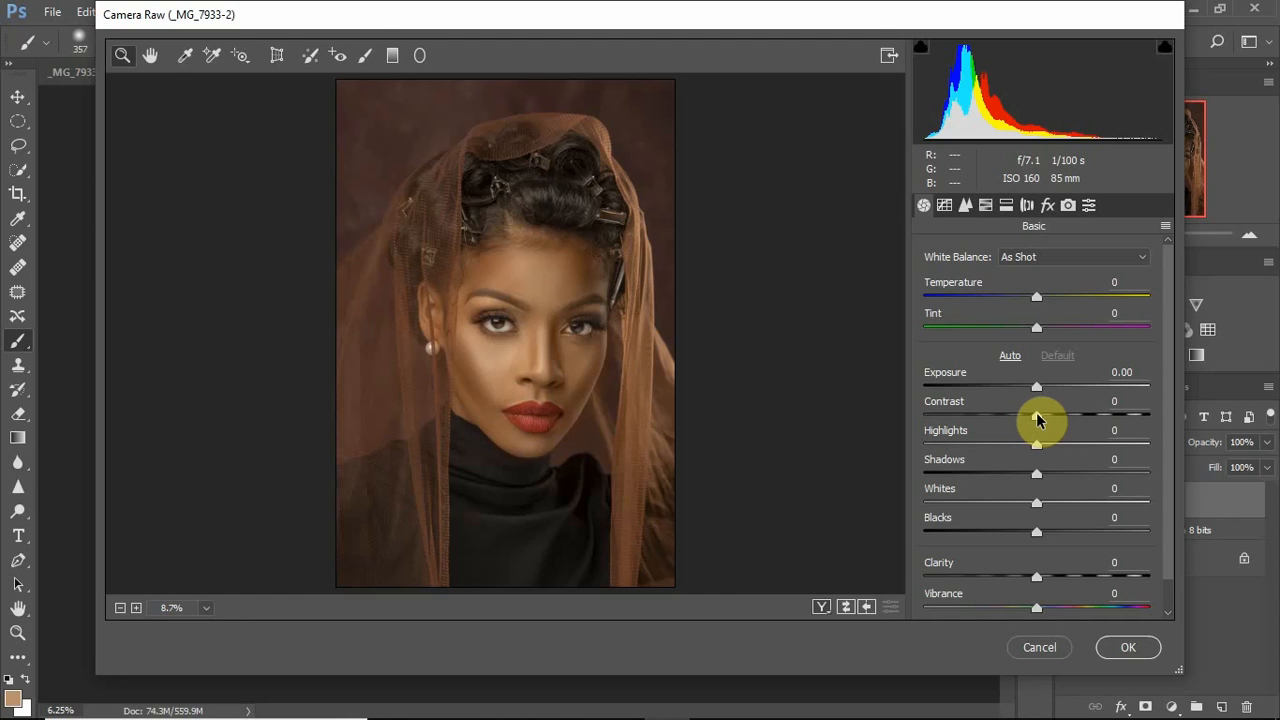
Set the basic tone adjustments to Contrast +15, Clarity +7, Highlights +18, Whites +17 and Blacks -6.
{"action": "left_click_drag", "start_coordinate": [1037, 418], "coordinate": [1053, 421]}
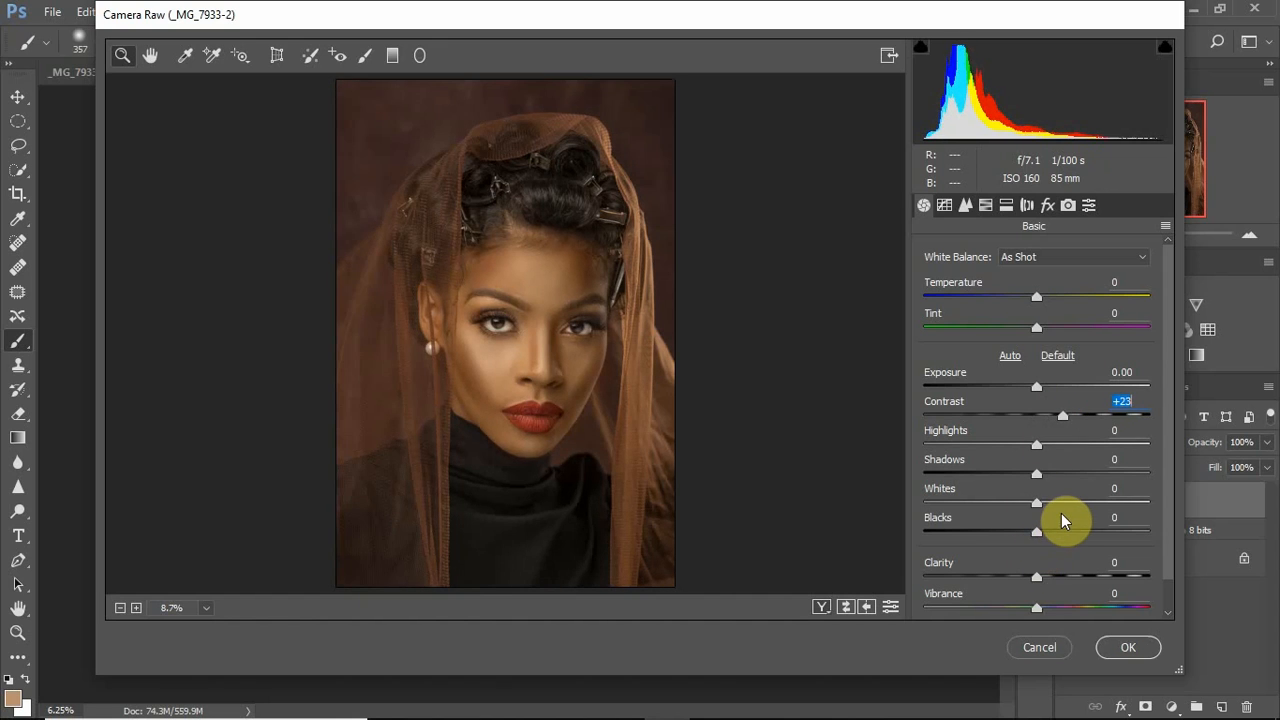
{"action": "left_click_drag", "start_coordinate": [1036, 578], "coordinate": [1046, 581]}
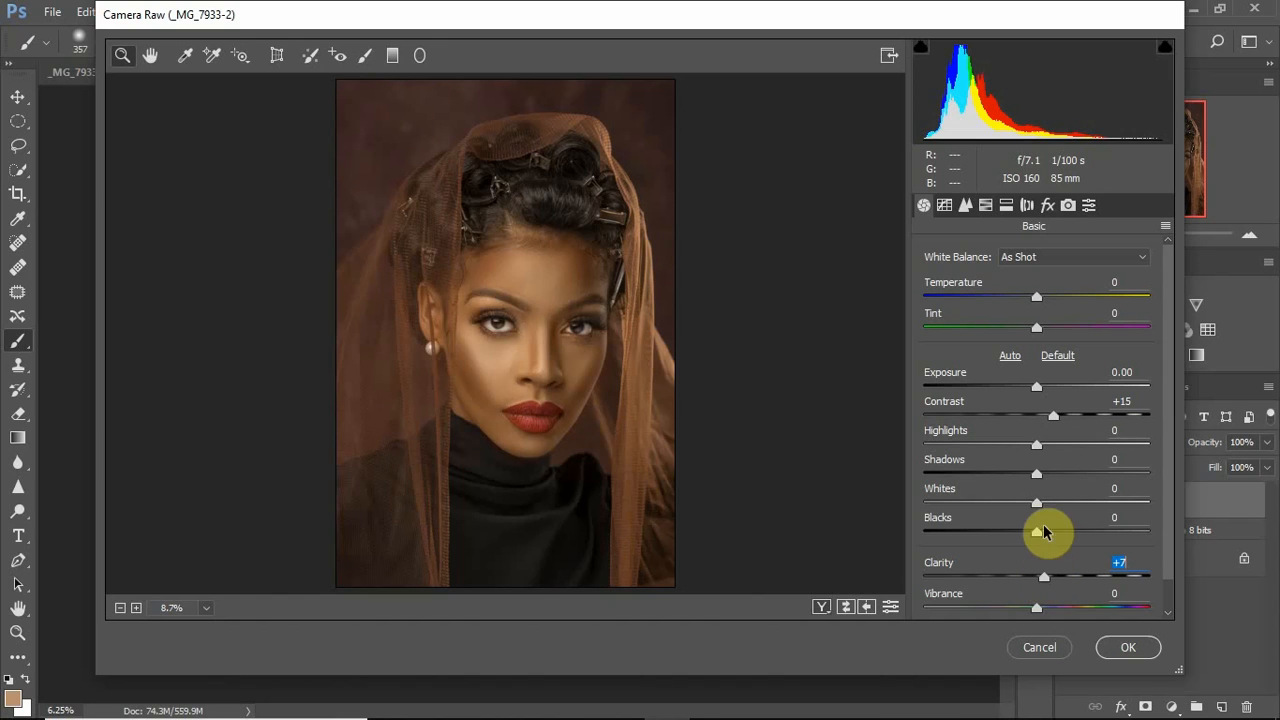
{"action": "mouse_move", "coordinate": [1036, 444]}
{"action": "left_mouse_down"}
{"action": "mouse_move", "coordinate": [1100, 454]}
{"action": "mouse_move", "coordinate": [1056, 455]}
{"action": "left_mouse_up"}
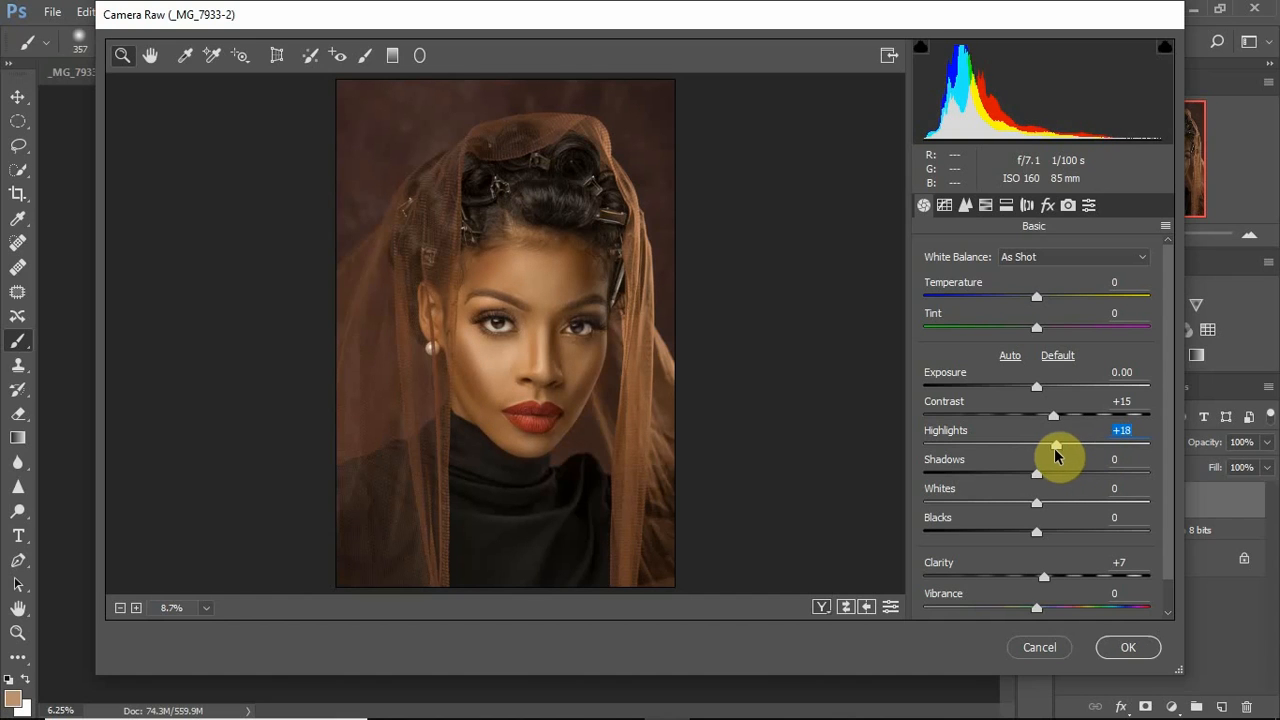
{"action": "left_click_drag", "start_coordinate": [1036, 507], "coordinate": [1051, 510]}
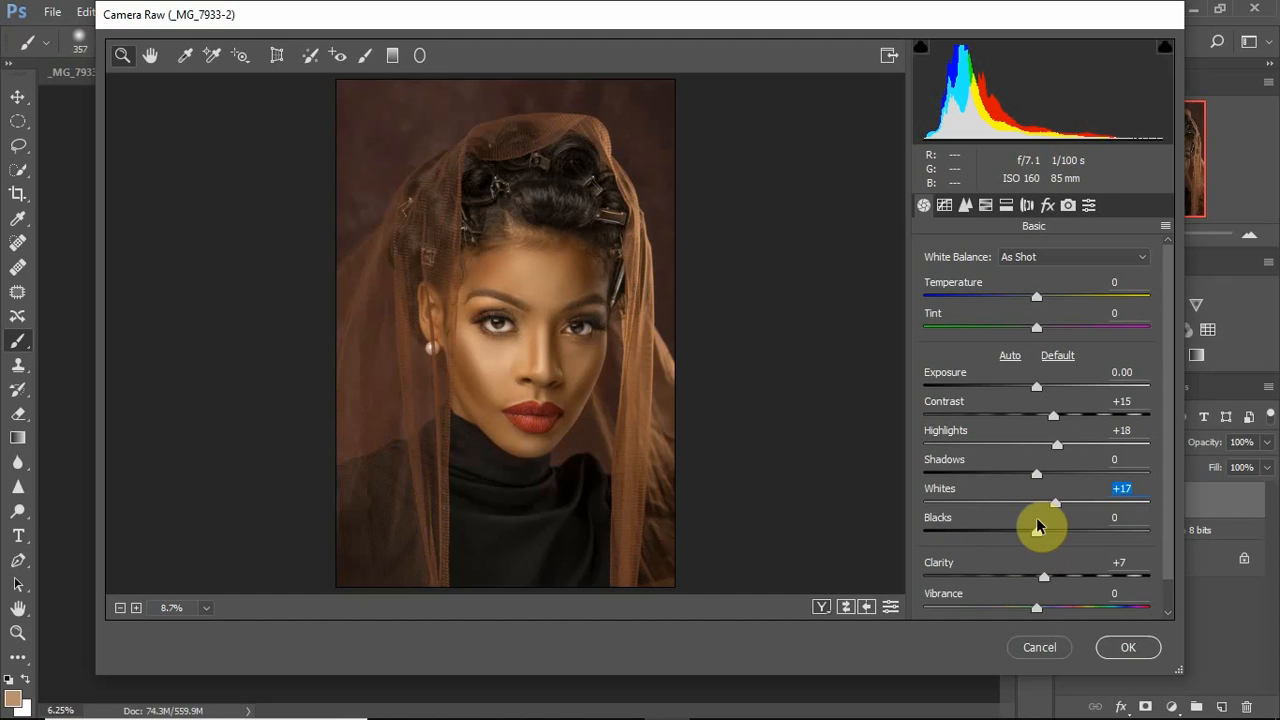
{"action": "left_click_drag", "start_coordinate": [1037, 534], "coordinate": [1029, 540]}
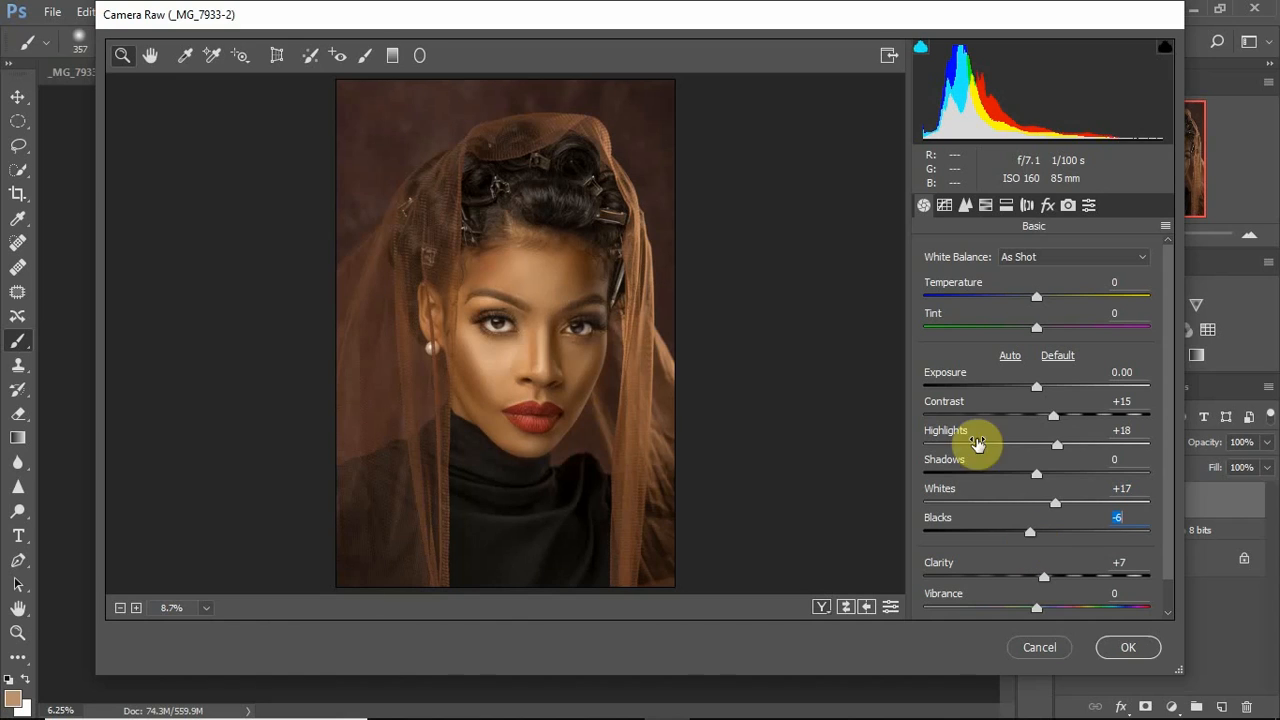
Sharpen the portrait with a radius of 1.8 and a modest sharpening amount.
{"action": "left_click", "coordinate": [968, 204]}
{"action": "left_click", "coordinate": [970, 282]}
{"action": "left_click", "coordinate": [1039, 313]}
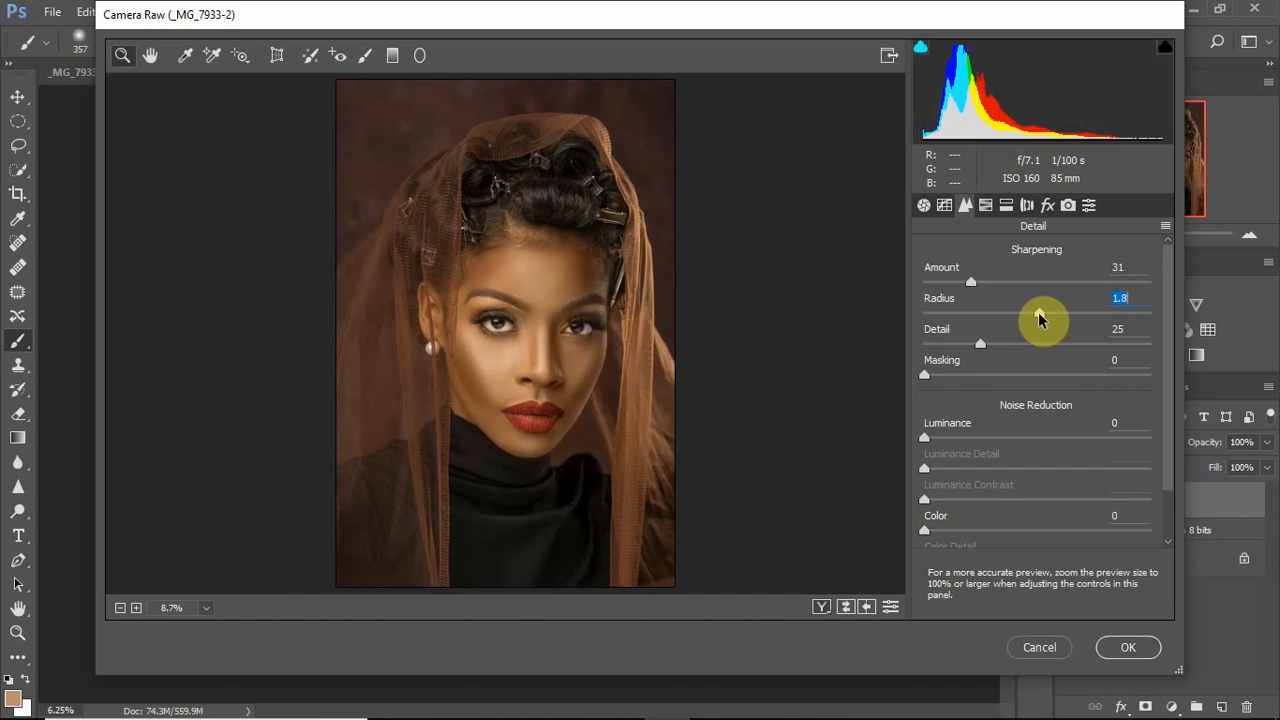
{"action": "left_click_drag", "start_coordinate": [968, 284], "coordinate": [960, 285]}
Add a post-crop vignette with an amount of -24 and apply the Camera Raw adjustments to the layer.
{"action": "left_click", "coordinate": [1048, 205]}
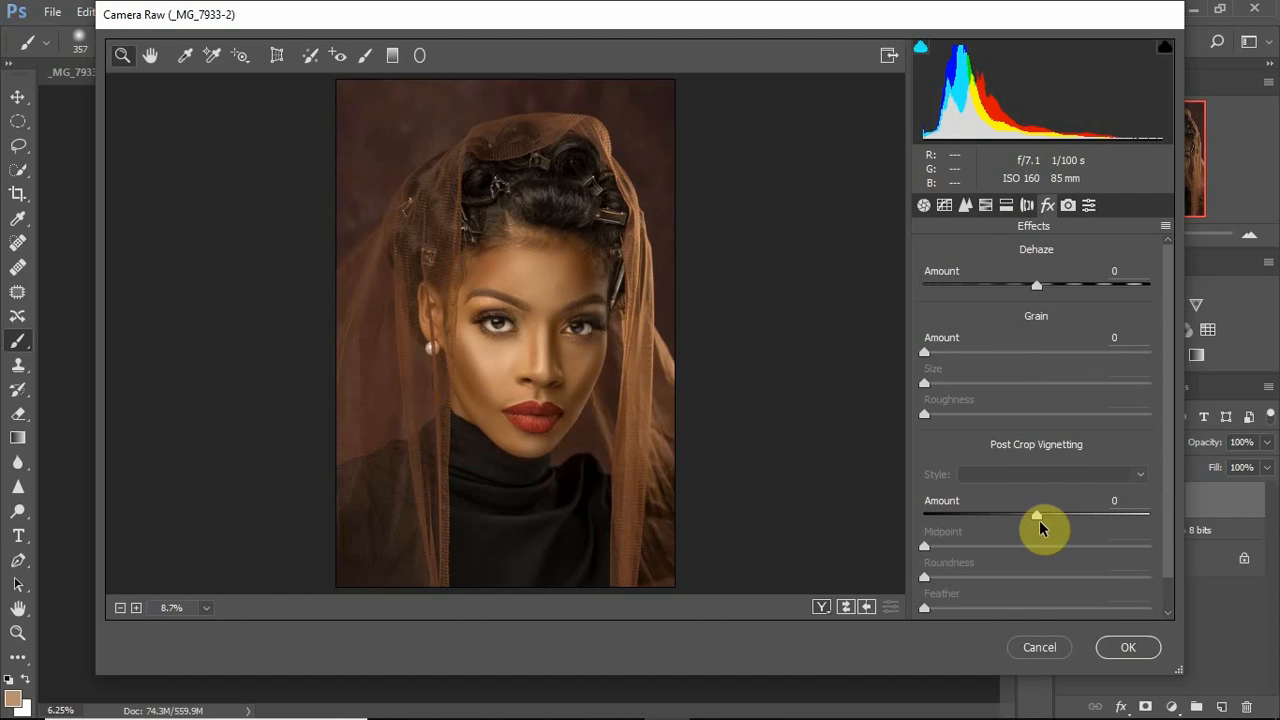
{"action": "left_click_drag", "start_coordinate": [1037, 516], "coordinate": [1009, 520]}
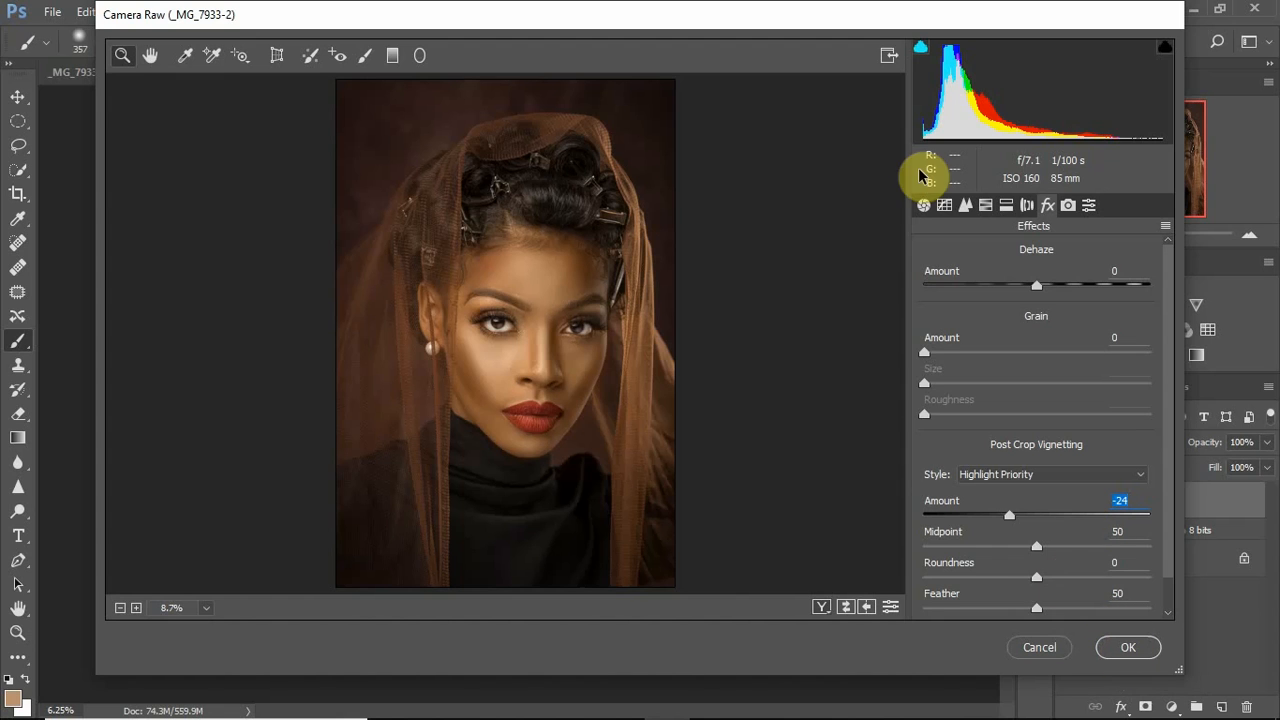
{"action": "left_click", "coordinate": [1130, 650]}
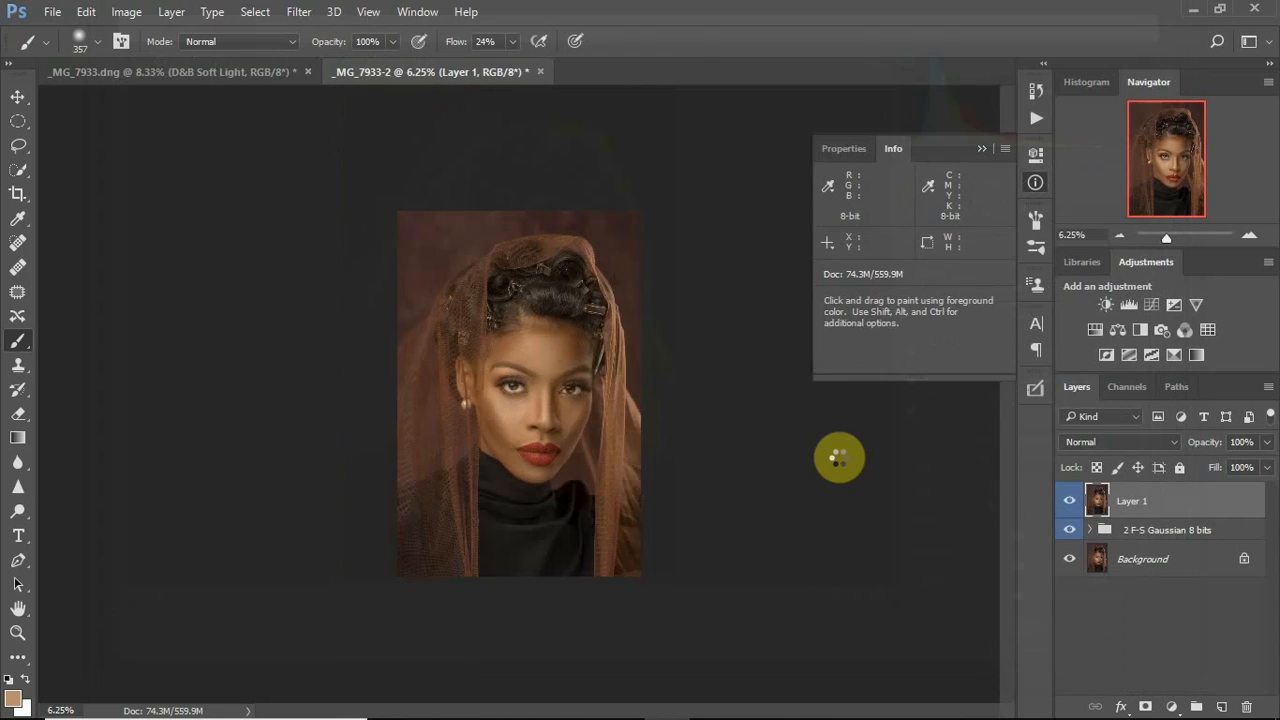